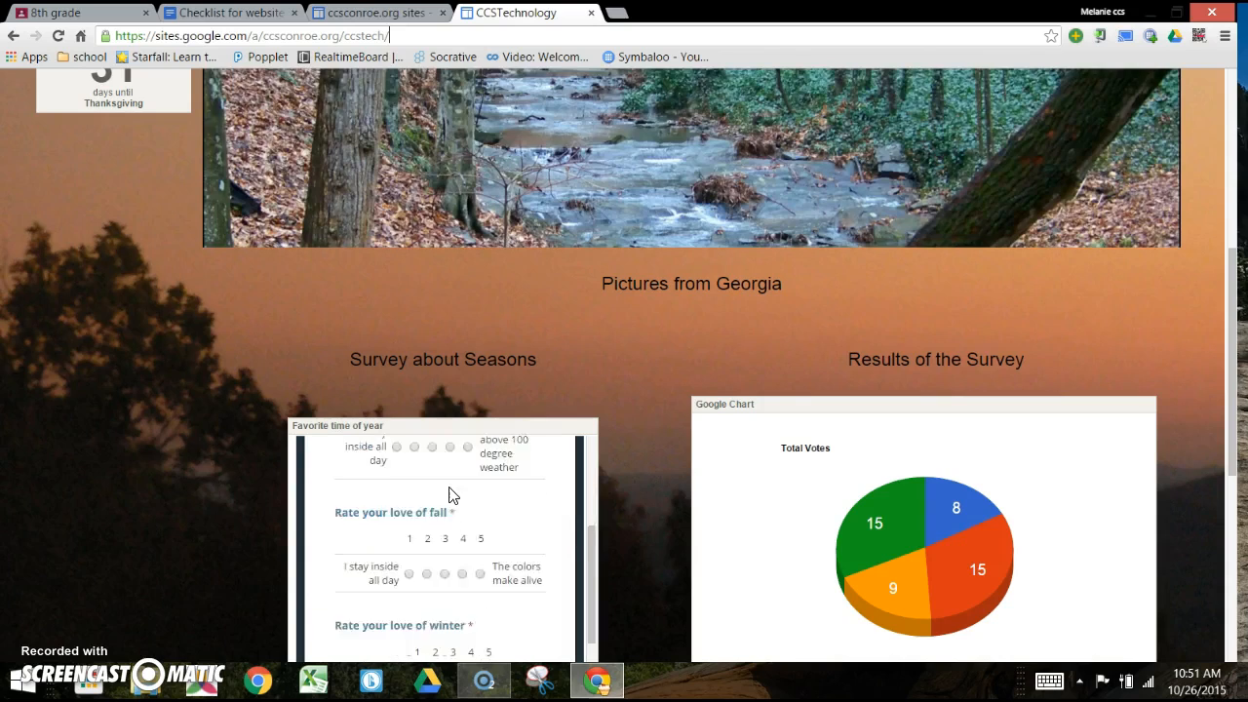
Step: Review the seasons survey and its pie and bar result charts on the CCSTechnology site page
{"action": "scroll", "coordinate": [535, 348], "scroll_direction": "down", "scroll_amount": 2}
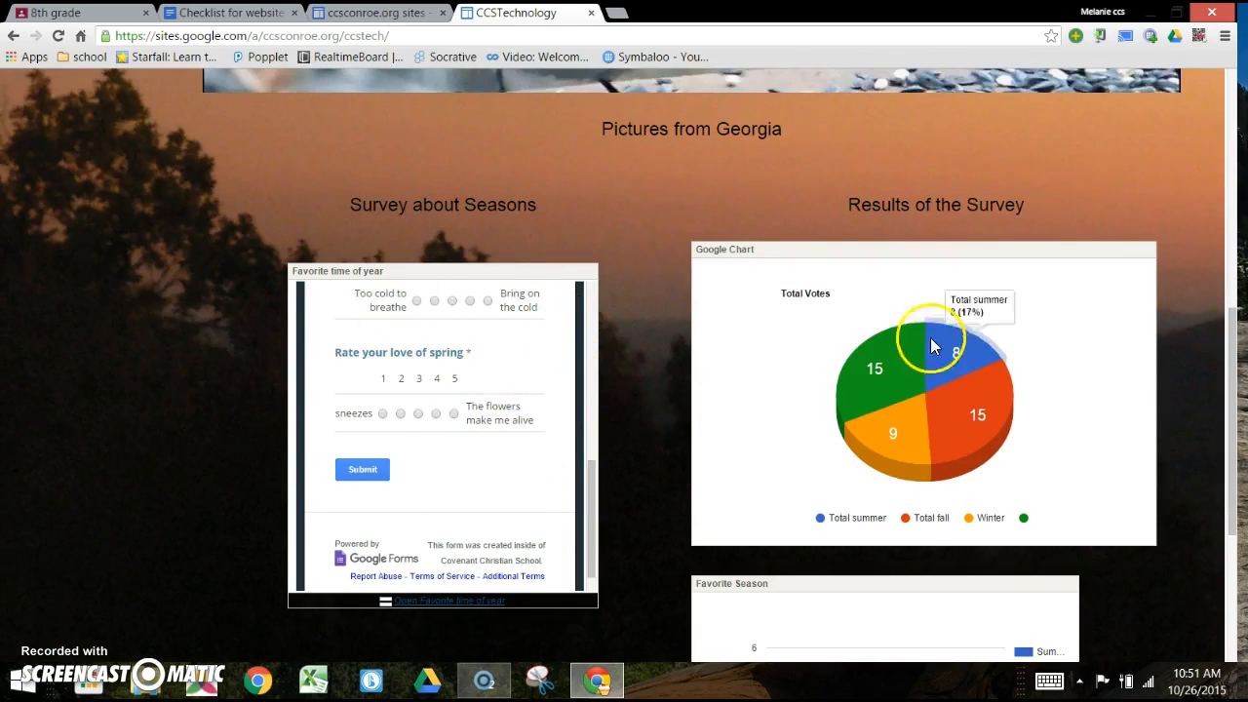
{"action": "scroll", "coordinate": [885, 334], "scroll_direction": "down", "scroll_amount": 3}
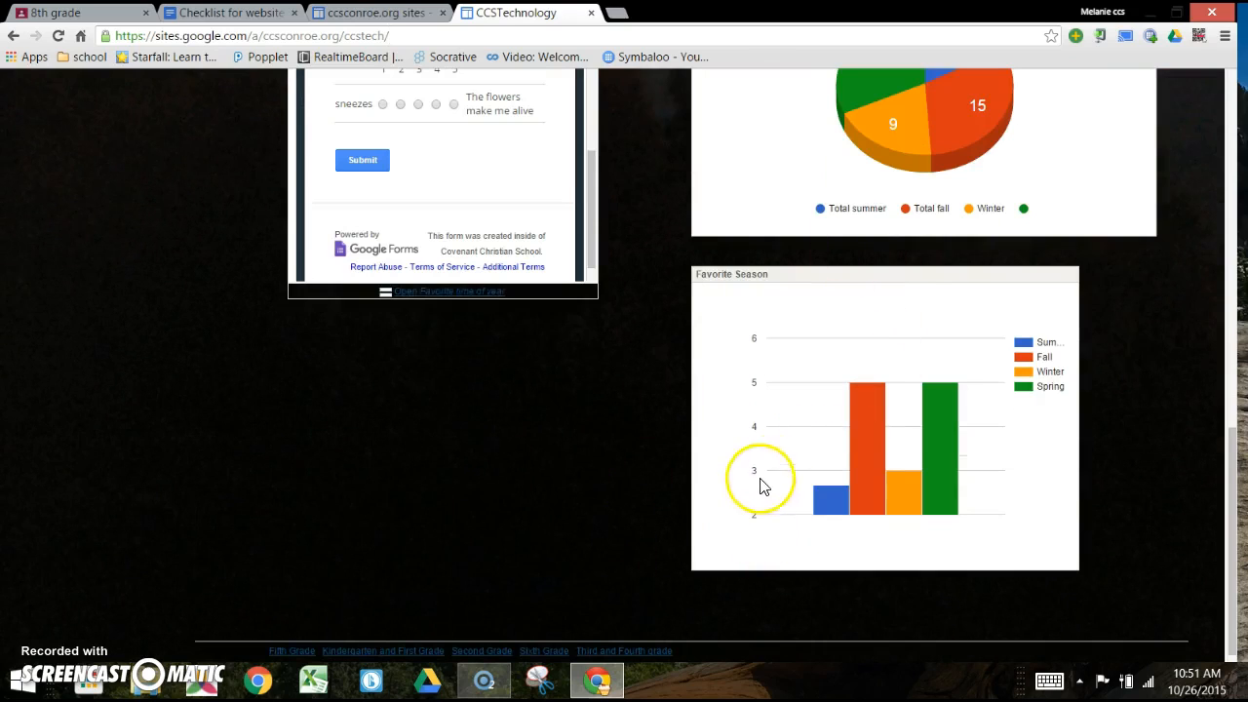
{"action": "mouse_move", "coordinate": [855, 473]}
{"action": "scroll", "coordinate": [832, 174], "scroll_direction": "up", "scroll_amount": 2}
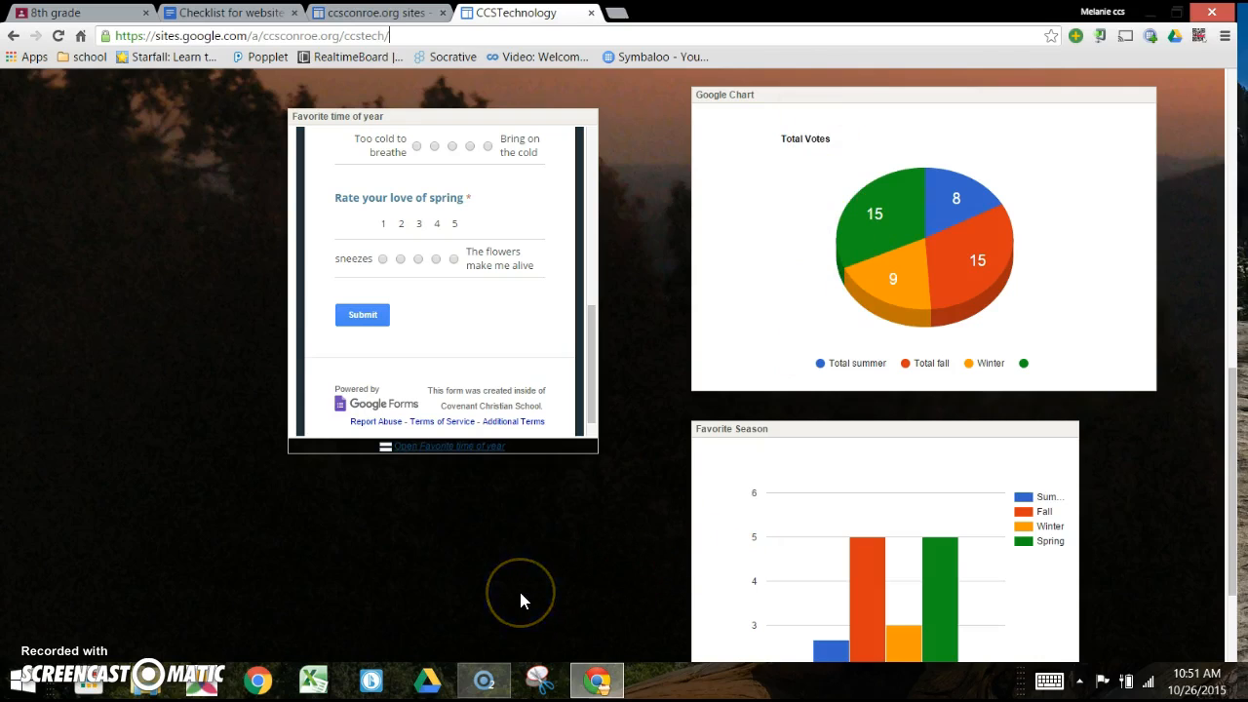
Step: Open Google Drive in a new browser tab and create a new Google Form there
{"action": "left_click", "coordinate": [615, 15]}
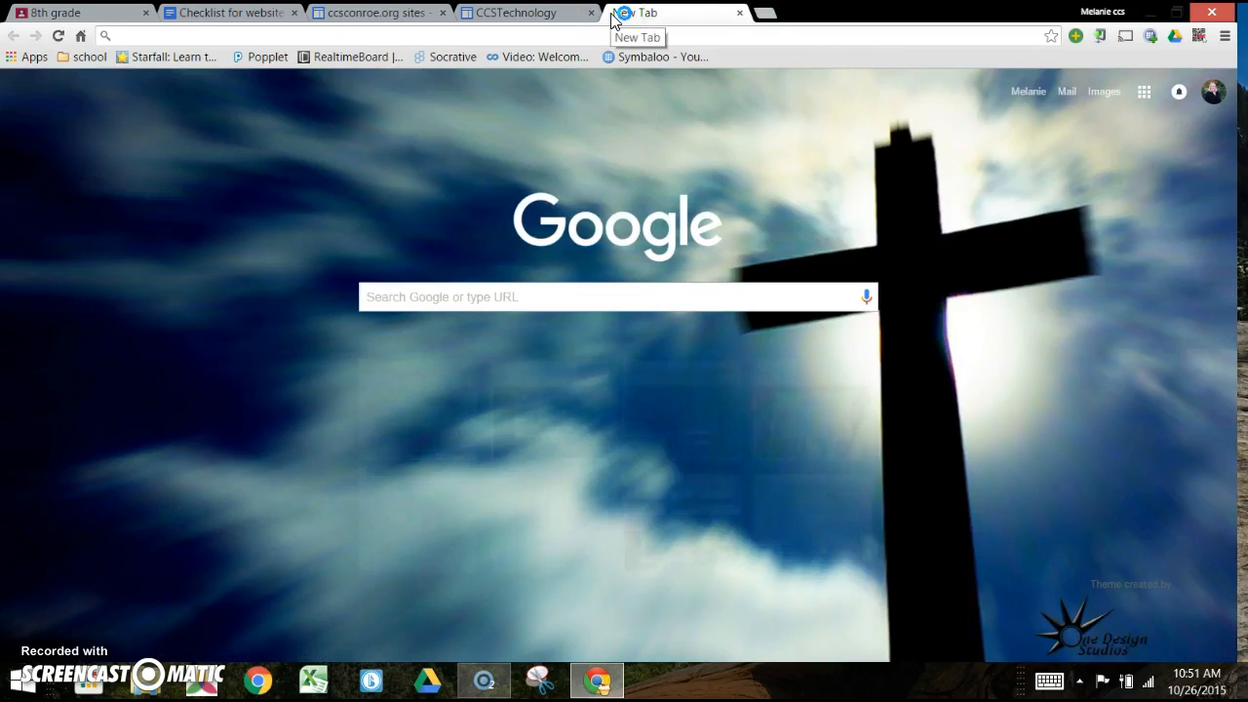
{"action": "left_click", "coordinate": [1144, 91]}
{"action": "left_click", "coordinate": [1171, 258]}
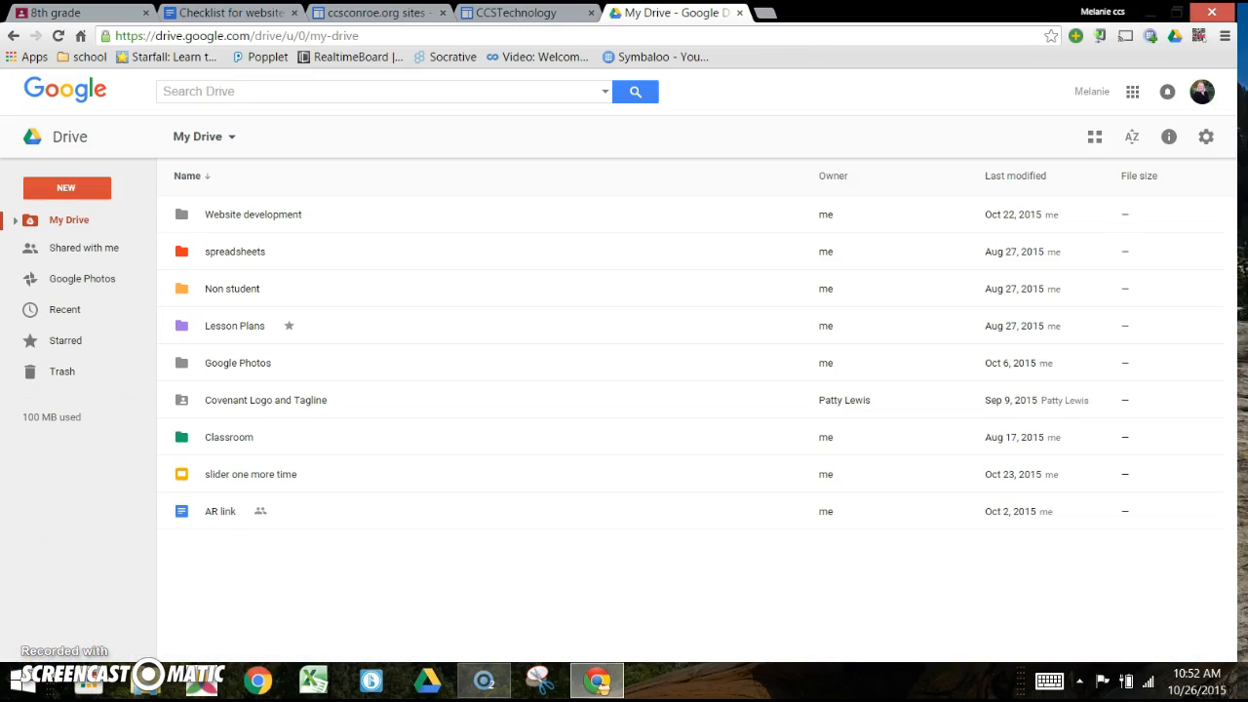
{"action": "left_click", "coordinate": [81, 190]}
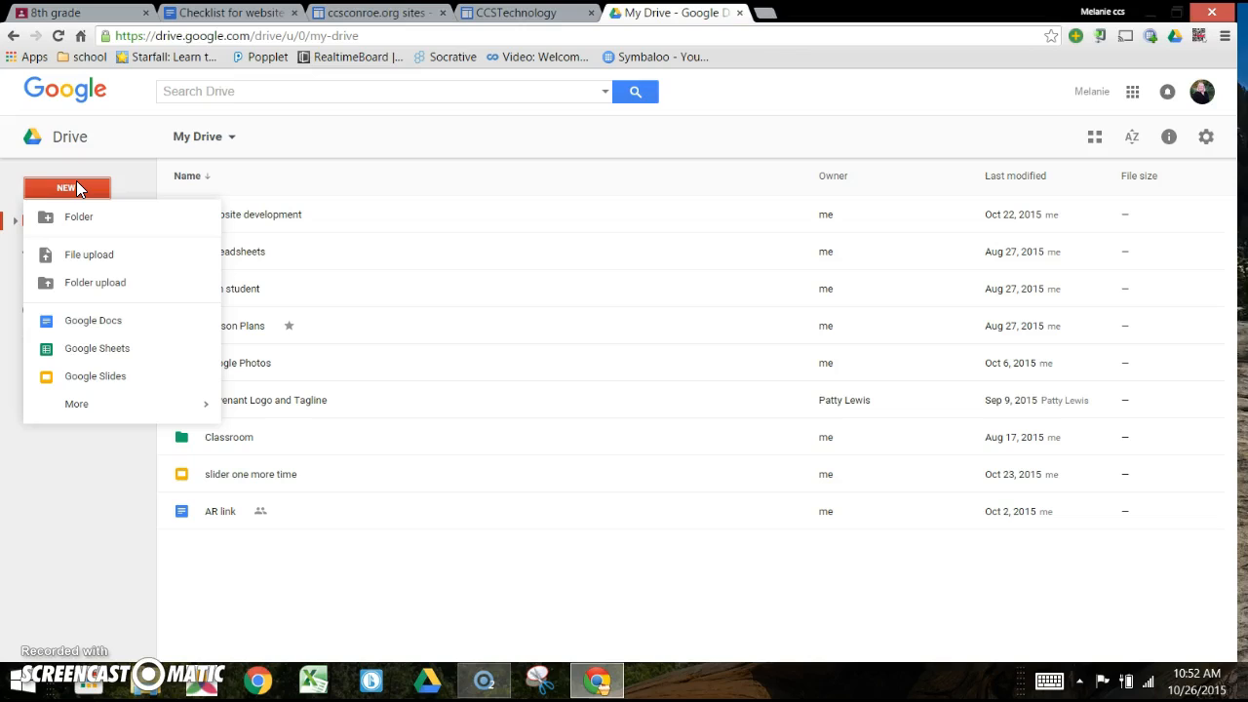
{"action": "mouse_move", "coordinate": [69, 409]}
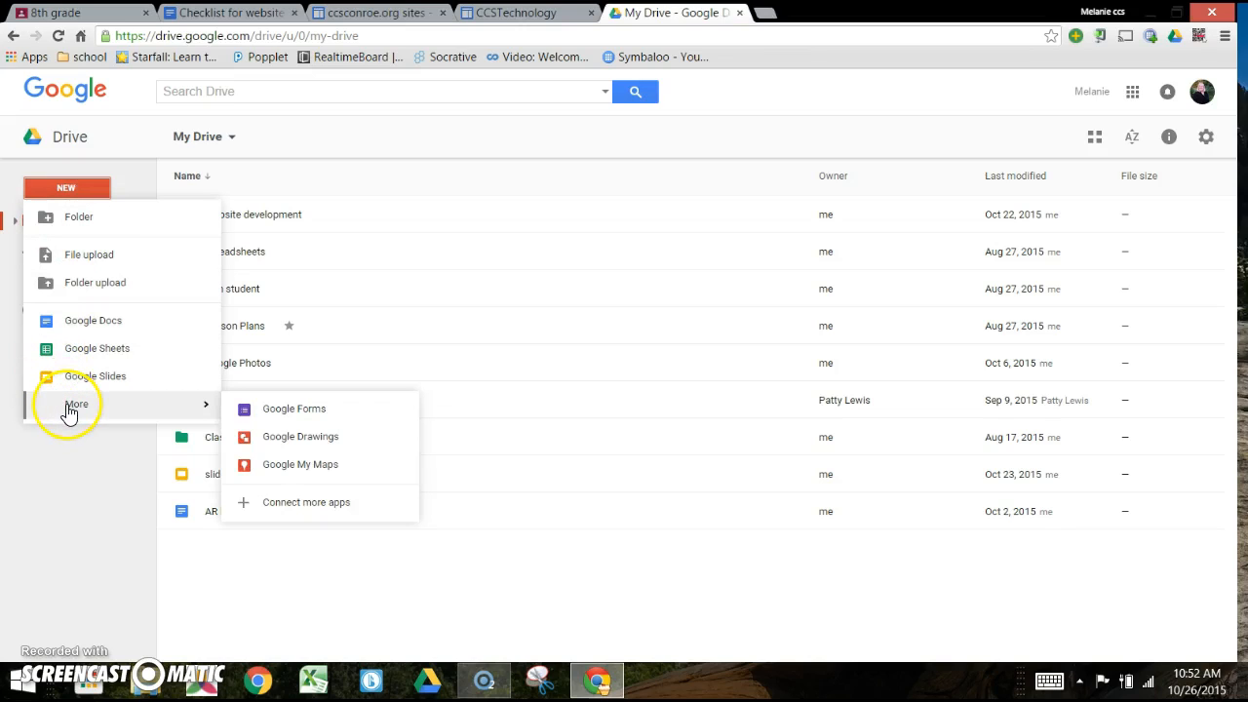
{"action": "left_click", "coordinate": [283, 411]}
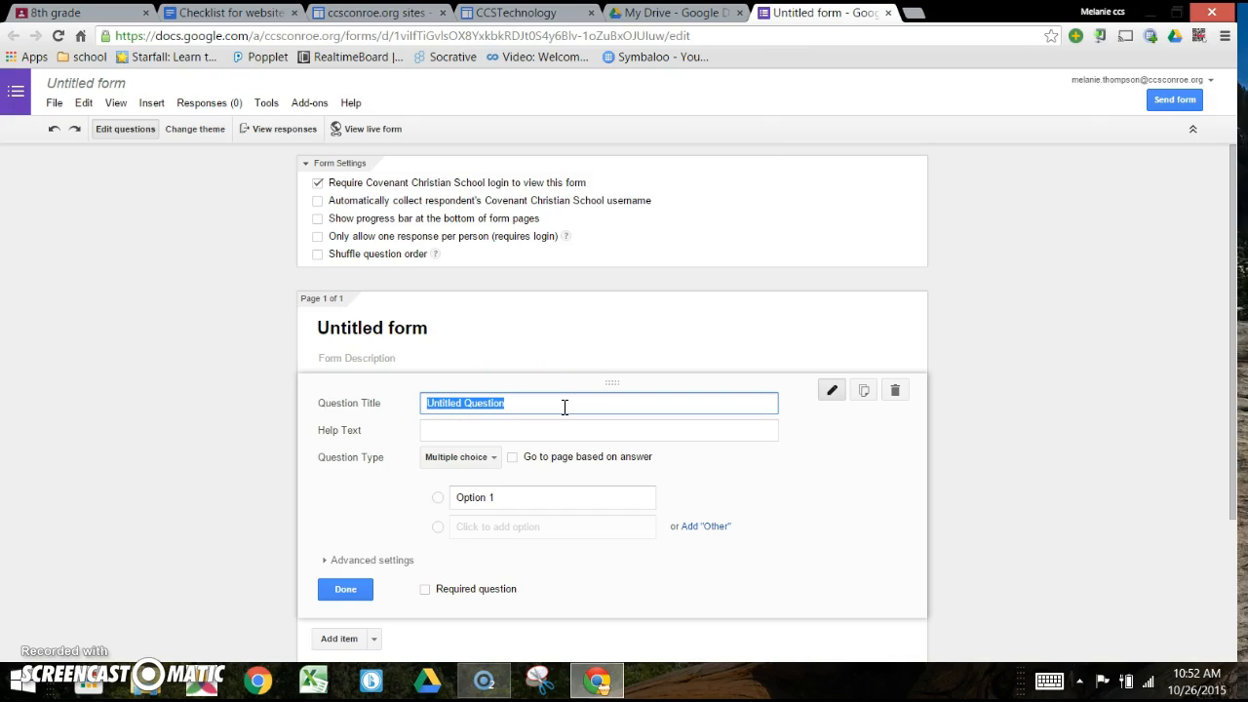
Step: Title the first question "What is your favorite candy bar?" and enter butterfinger and snickers as its first two options
{"action": "type", "text": "What is your fa"}
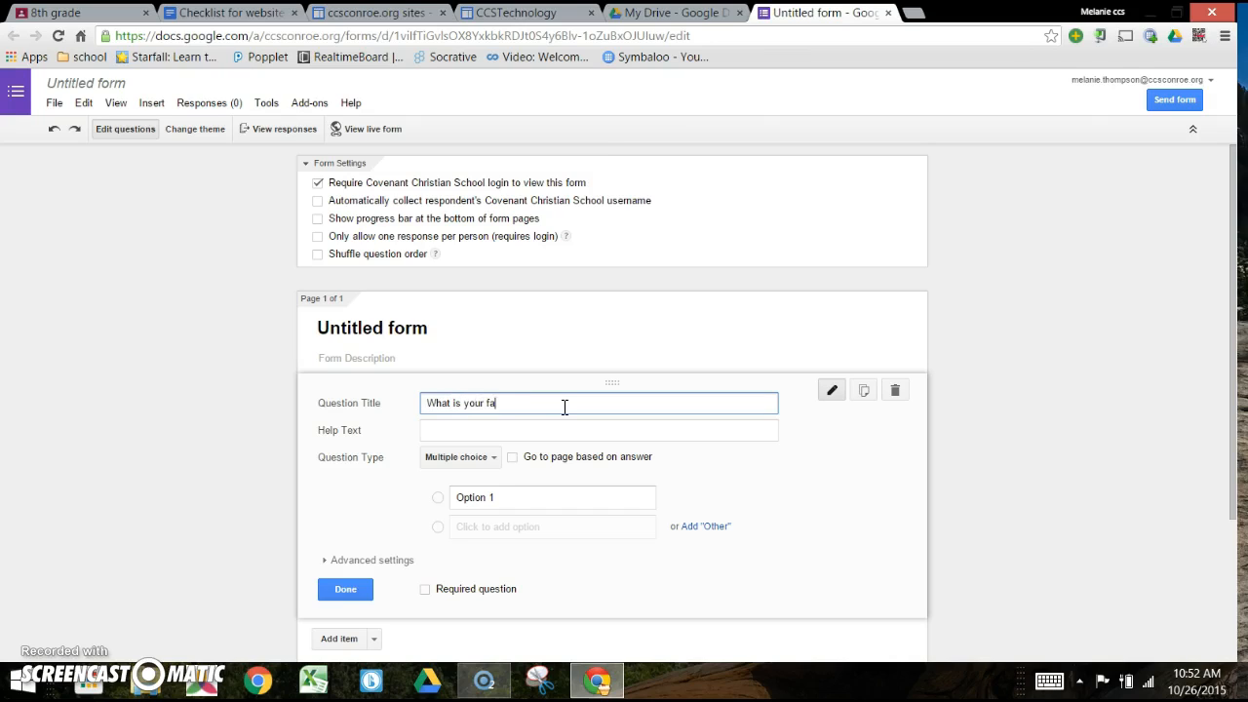
{"action": "type", "text": "vorite candy bar?"}
{"action": "left_click", "coordinate": [496, 499]}
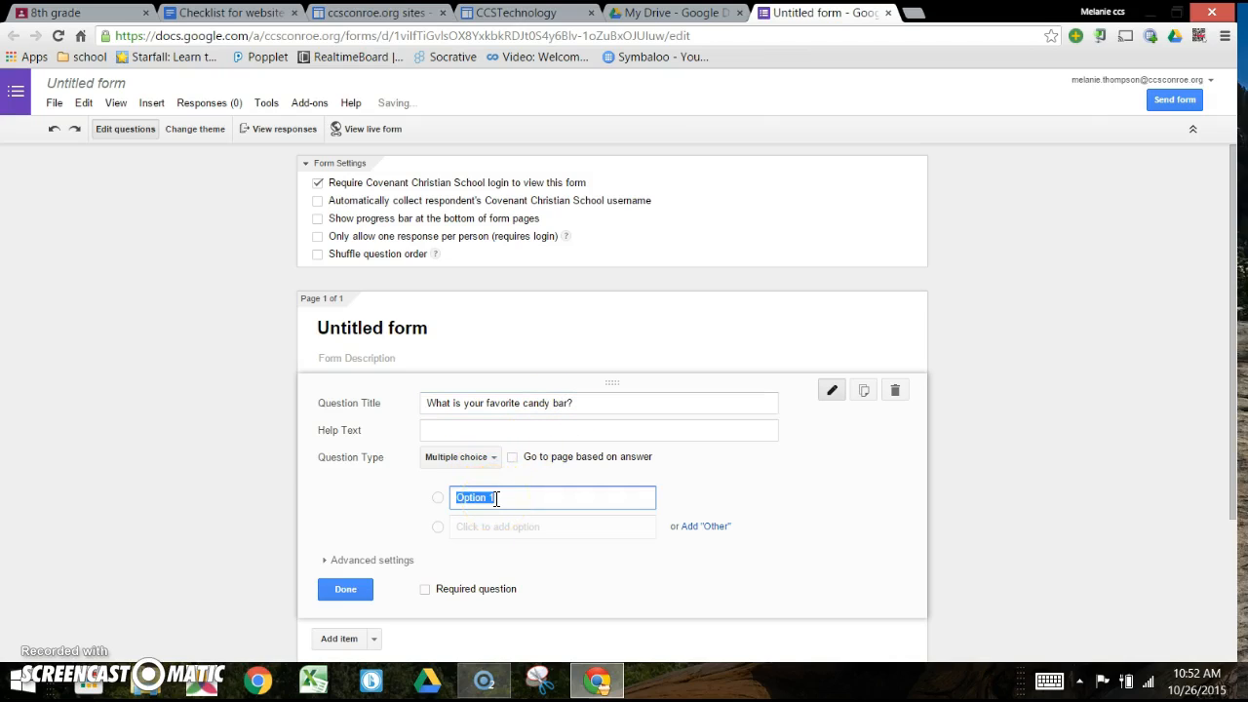
{"action": "type", "text": "butterfinger"}
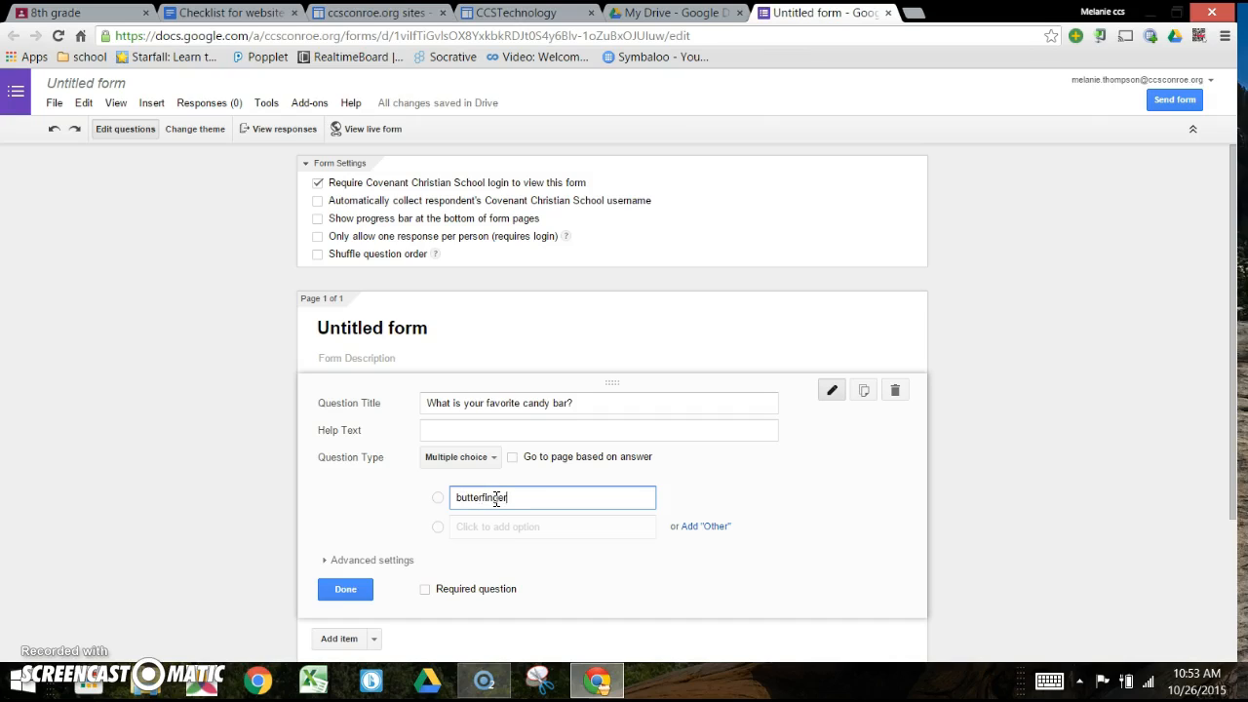
{"action": "left_click", "coordinate": [503, 527]}
{"action": "type", "text": "snickers"}
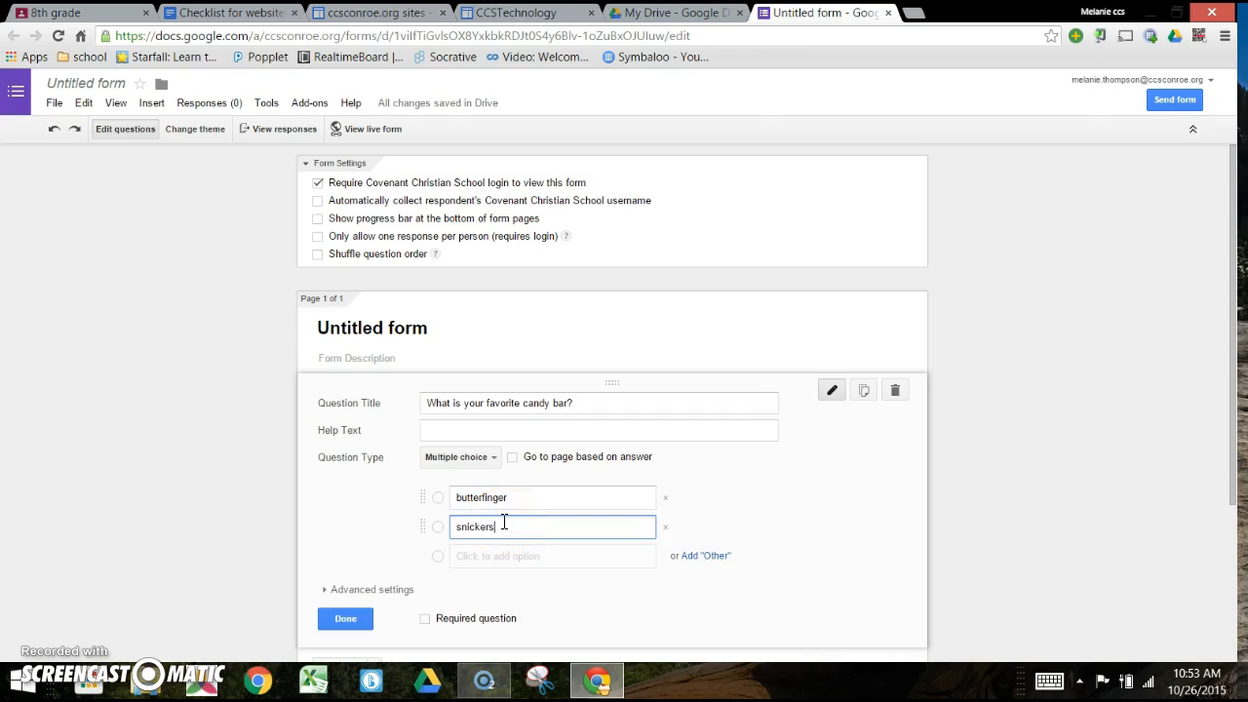
Step: Add kit kat, M and M's, and None of the above as further options of the candy bar question
{"action": "left_click", "coordinate": [503, 555]}
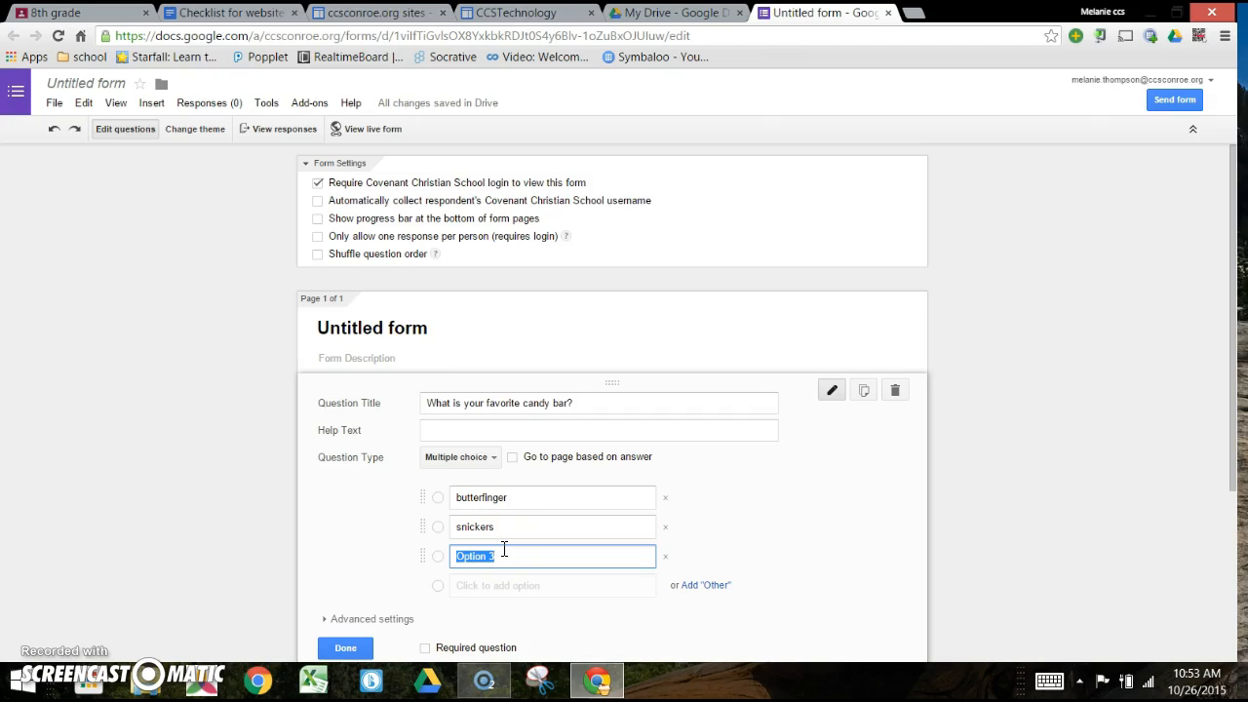
{"action": "type", "text": "kit kat"}
{"action": "left_click", "coordinate": [500, 586]}
{"action": "type", "text": "M and M"}
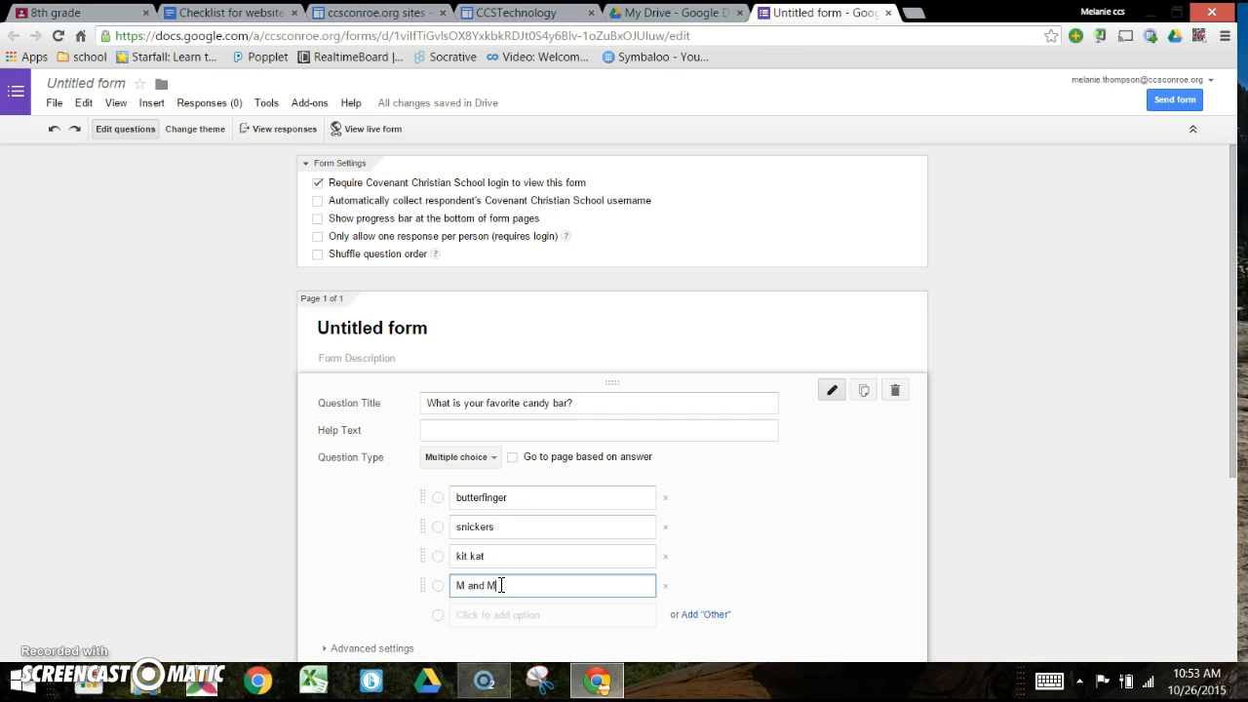
{"action": "type", "text": "'s"}
{"action": "left_click", "coordinate": [493, 616]}
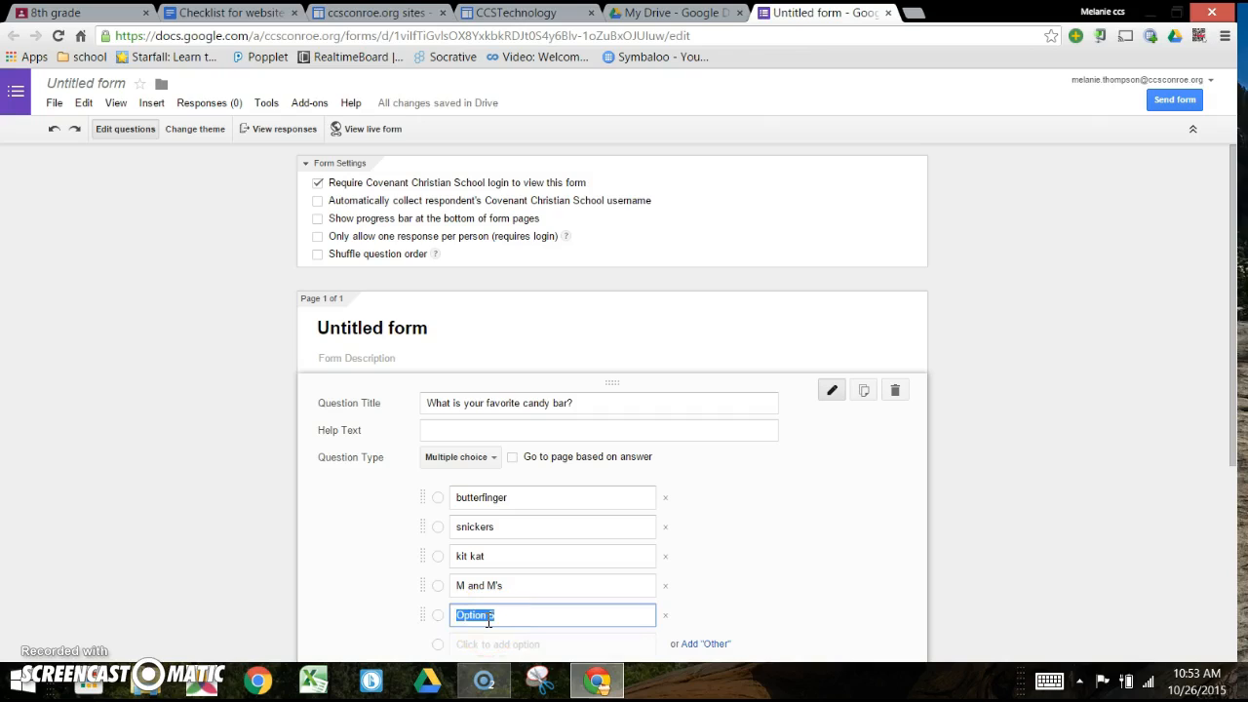
{"action": "type", "text": "None of the o"}
{"action": "type", "text": "bove"}
Step: Add a second question, "If you answered none of the above, what is your favorite?", with Text as its question type
{"action": "scroll", "coordinate": [751, 522], "scroll_direction": "down", "scroll_amount": 2}
{"action": "scroll", "coordinate": [751, 522], "scroll_direction": "down", "scroll_amount": 1}
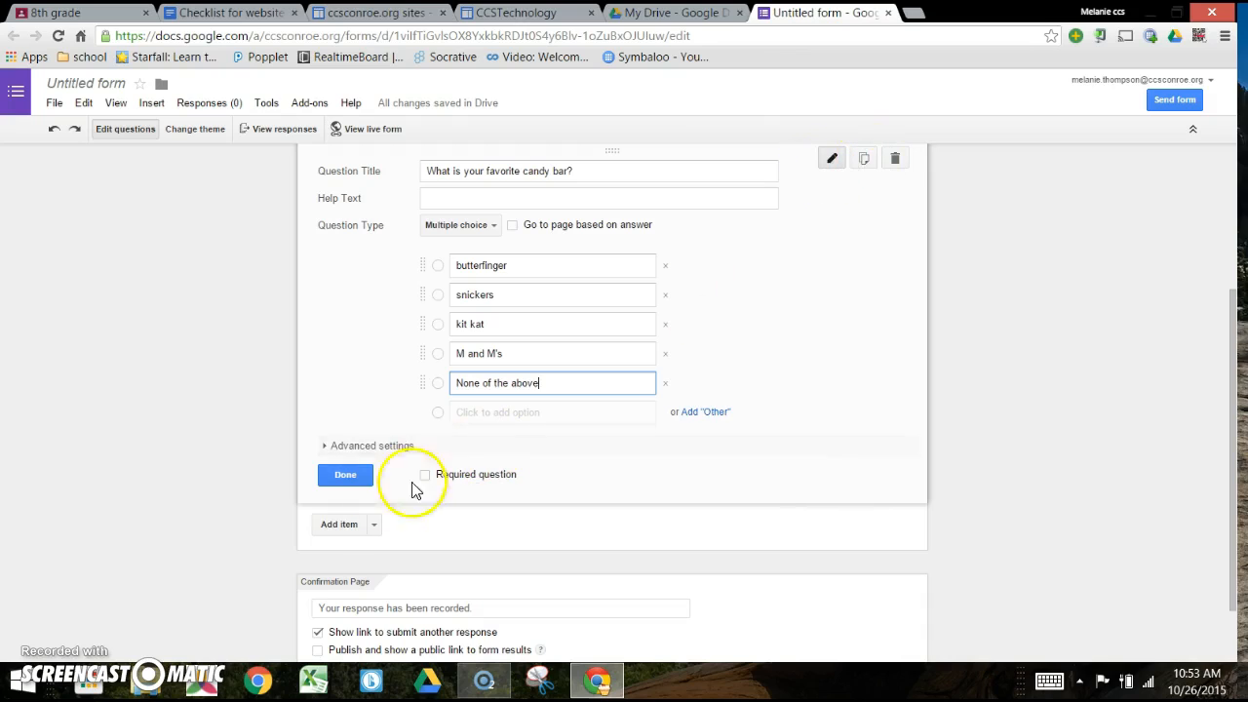
{"action": "left_click", "coordinate": [337, 524]}
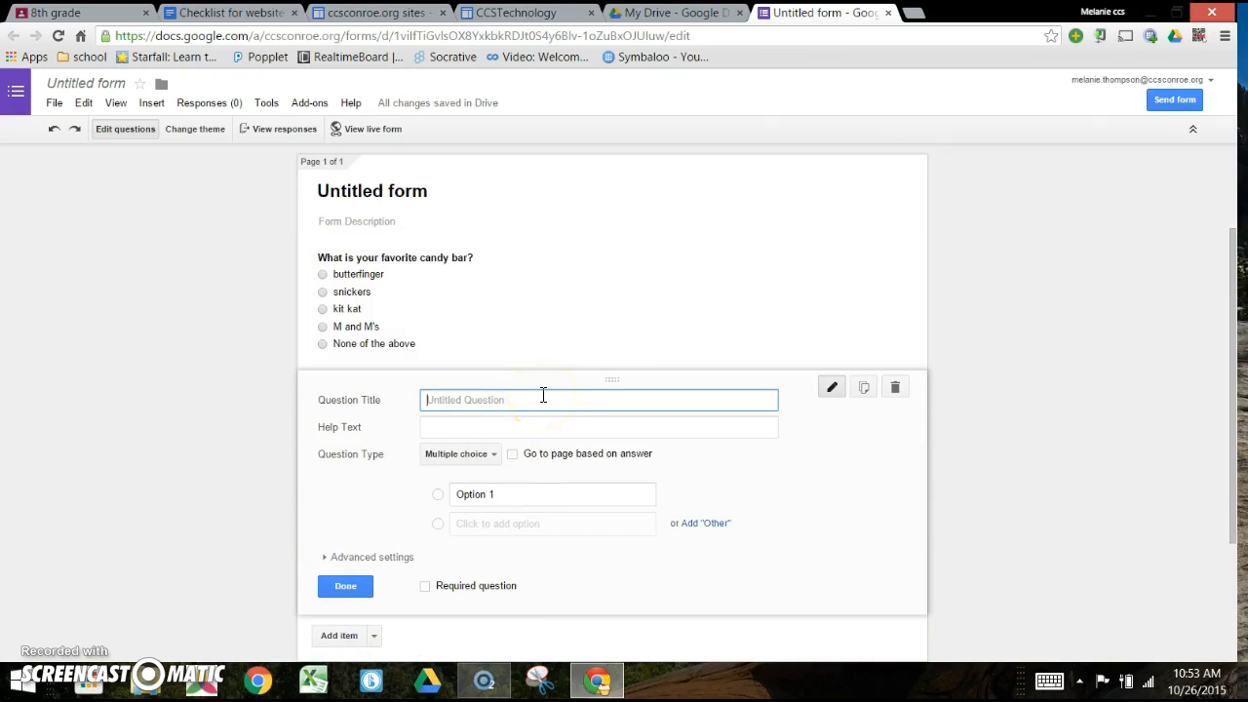
{"action": "type", "text": "If you answered none of the above , what is yo"}
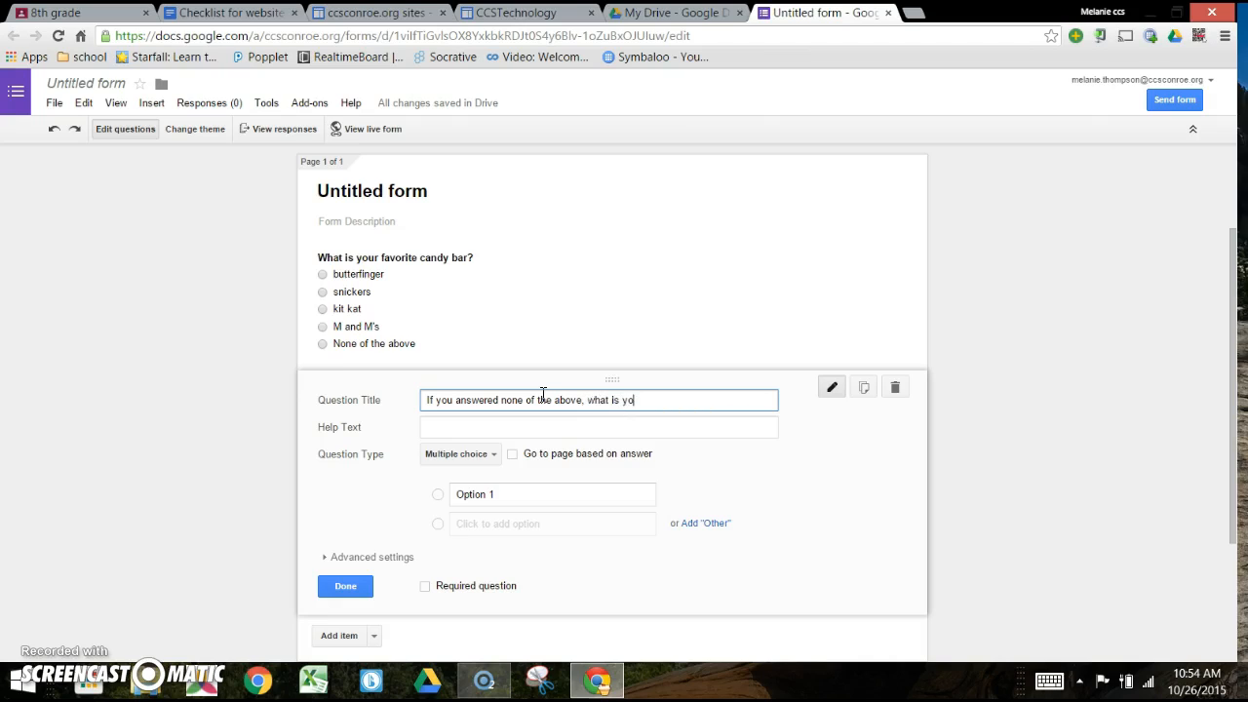
{"action": "type", "text": "ur favorite?"}
{"action": "left_click", "coordinate": [494, 457]}
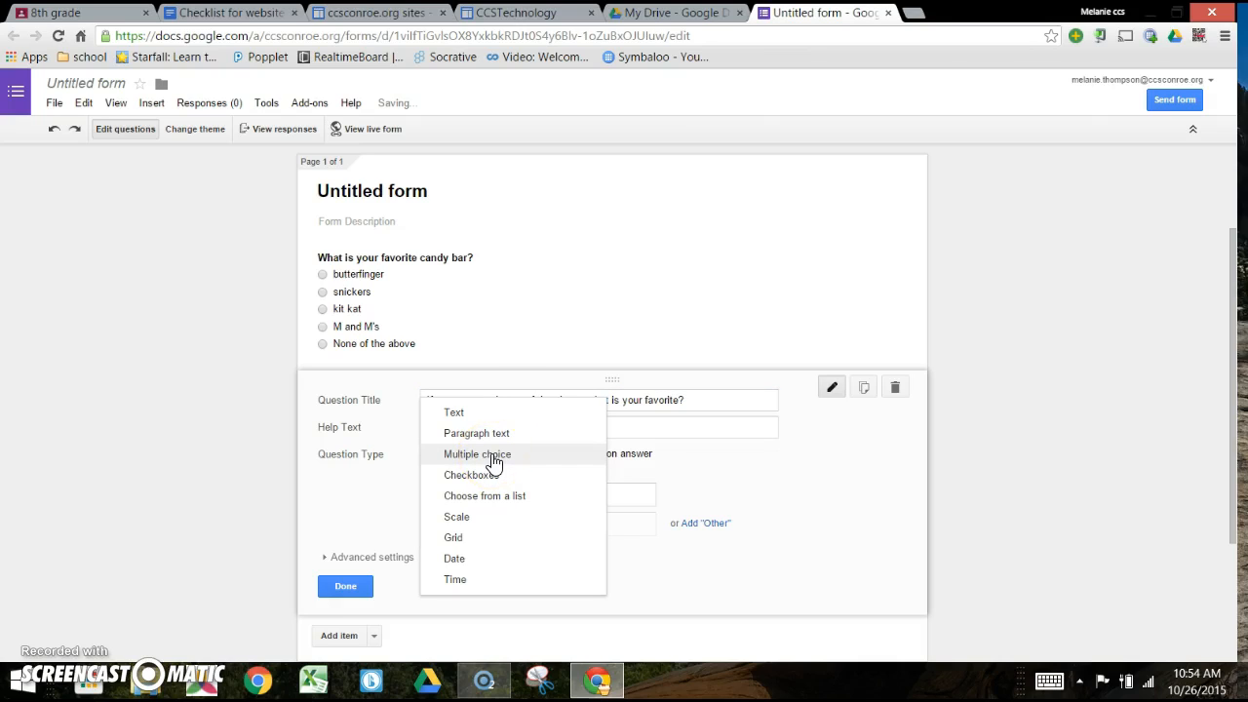
{"action": "left_click", "coordinate": [486, 415]}
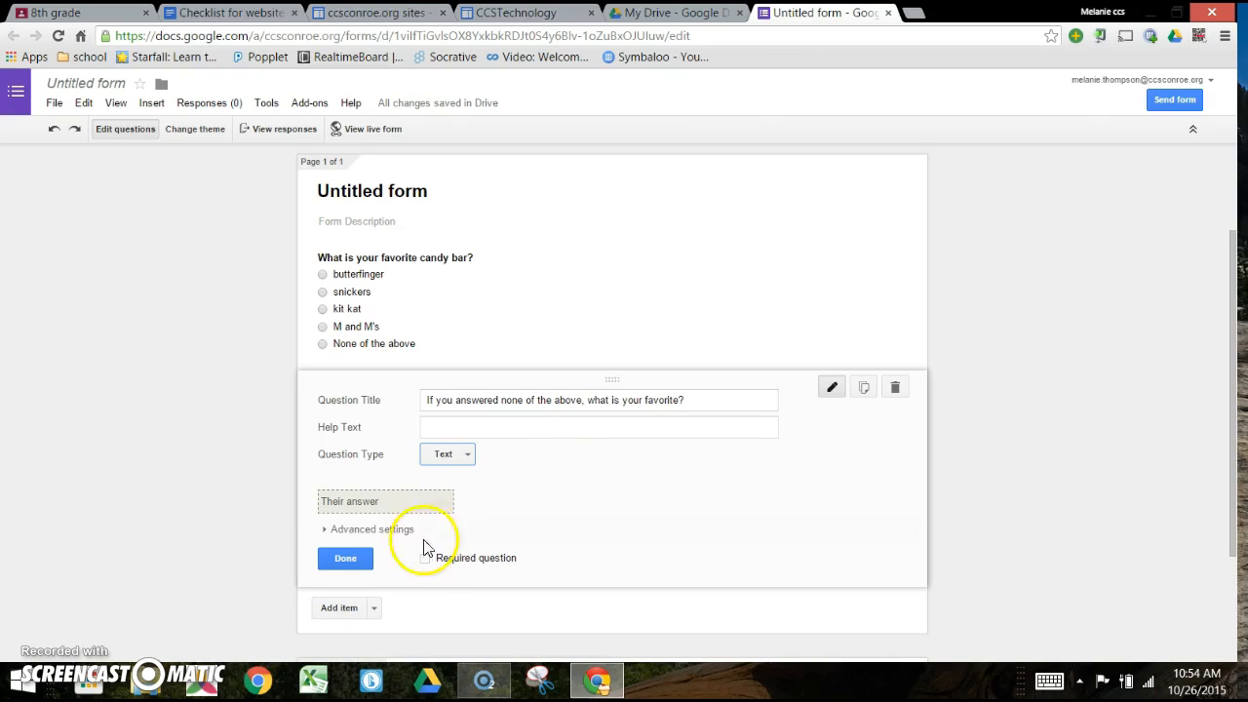
{"action": "left_click", "coordinate": [331, 564]}
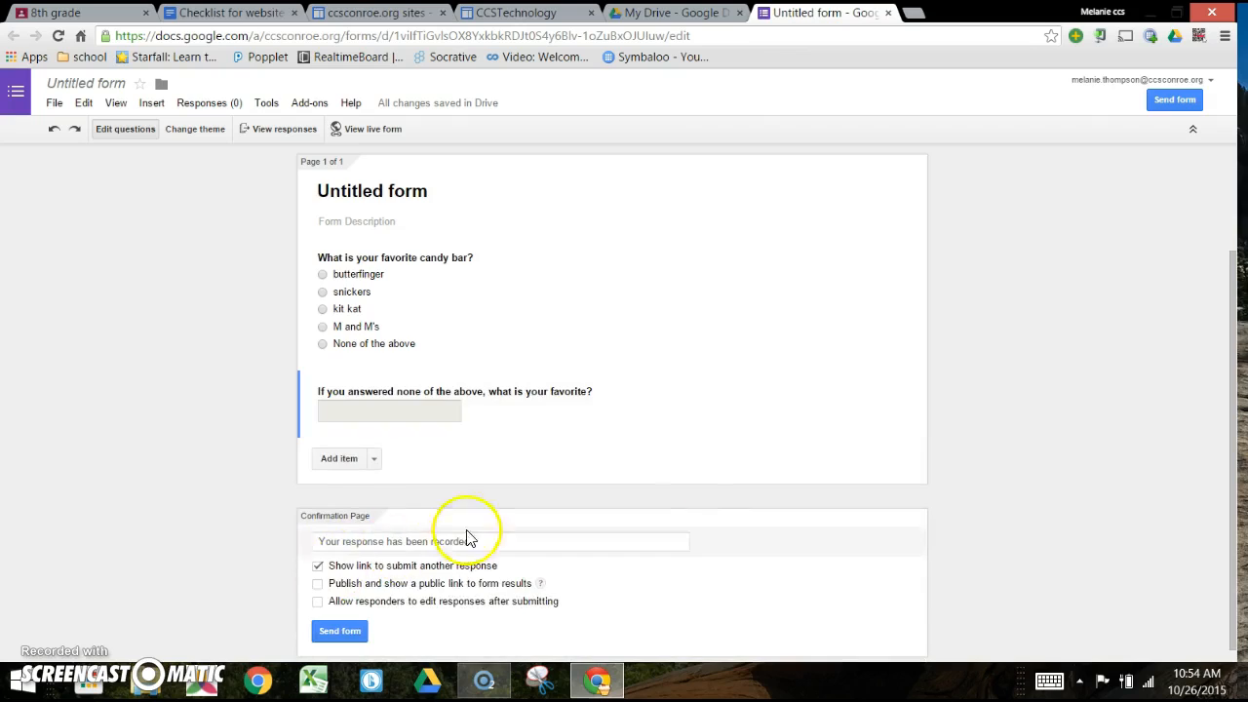
Step: Title the form "Candy Survey" and stop requiring the Covenant Christian School login to view it
{"action": "scroll", "coordinate": [647, 363], "scroll_direction": "up", "scroll_amount": 2}
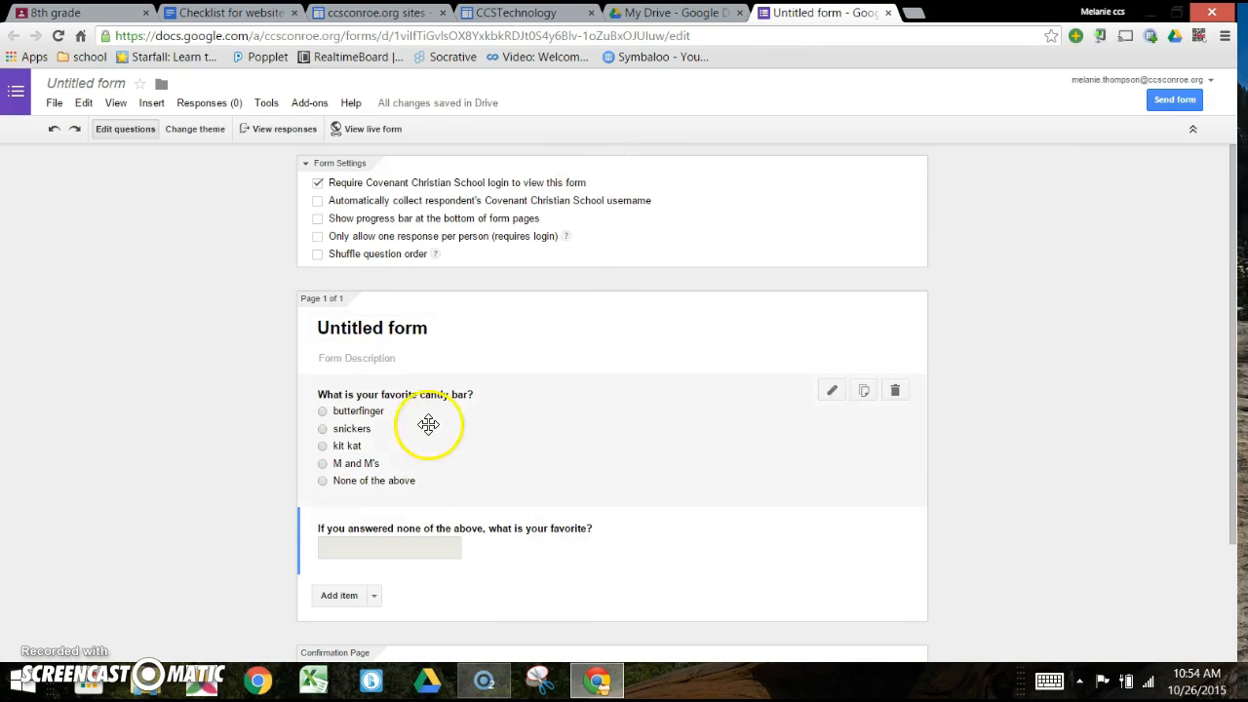
{"action": "left_click", "coordinate": [395, 328]}
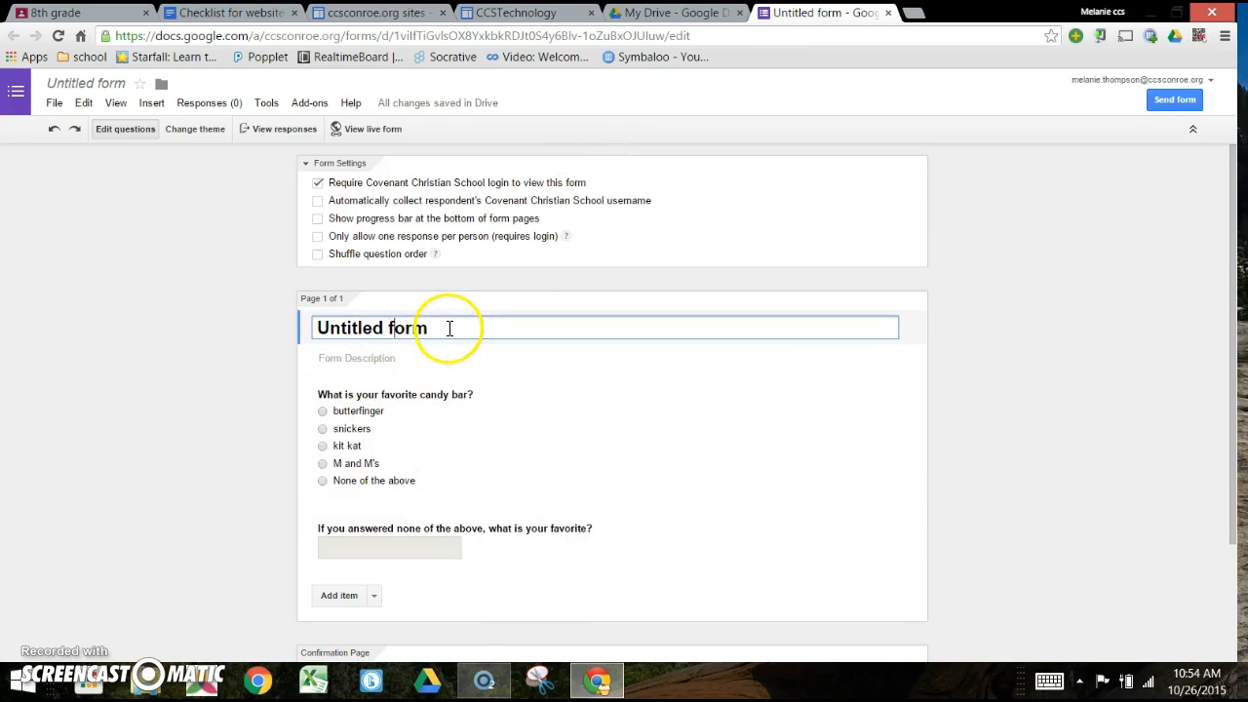
{"action": "left_click_drag", "start_coordinate": [448, 328], "coordinate": [306, 335]}
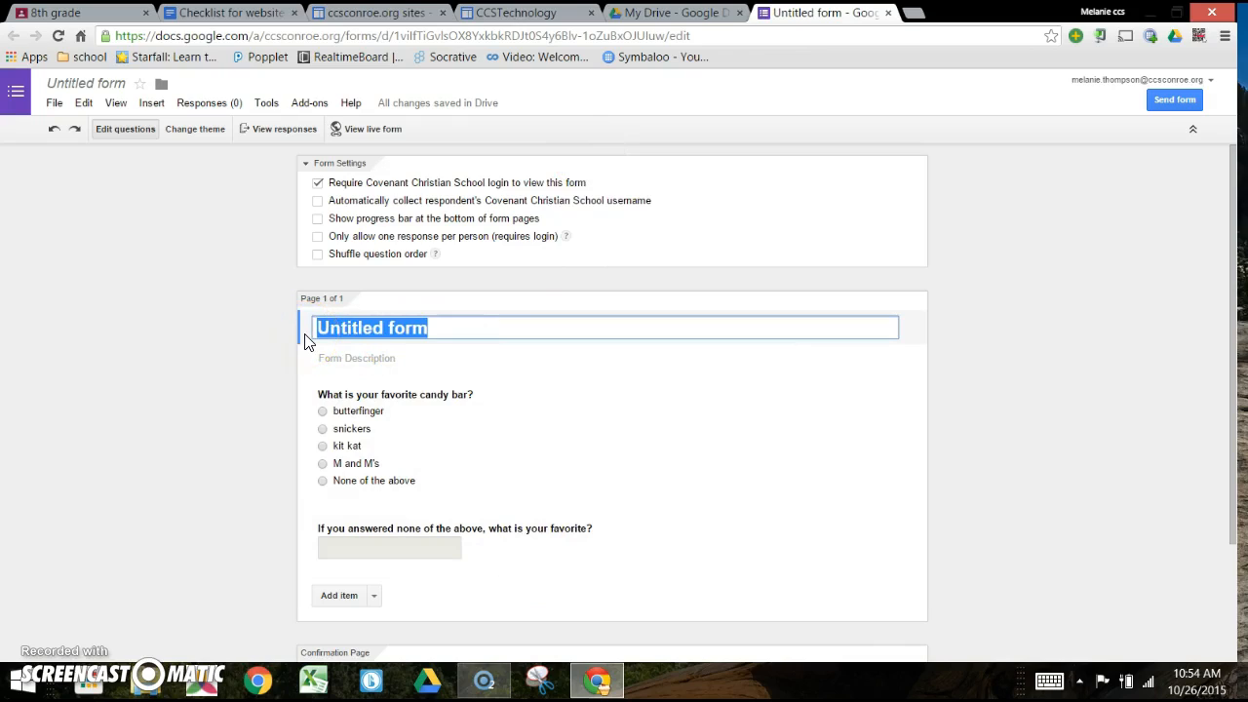
{"action": "type", "text": "Candy"}
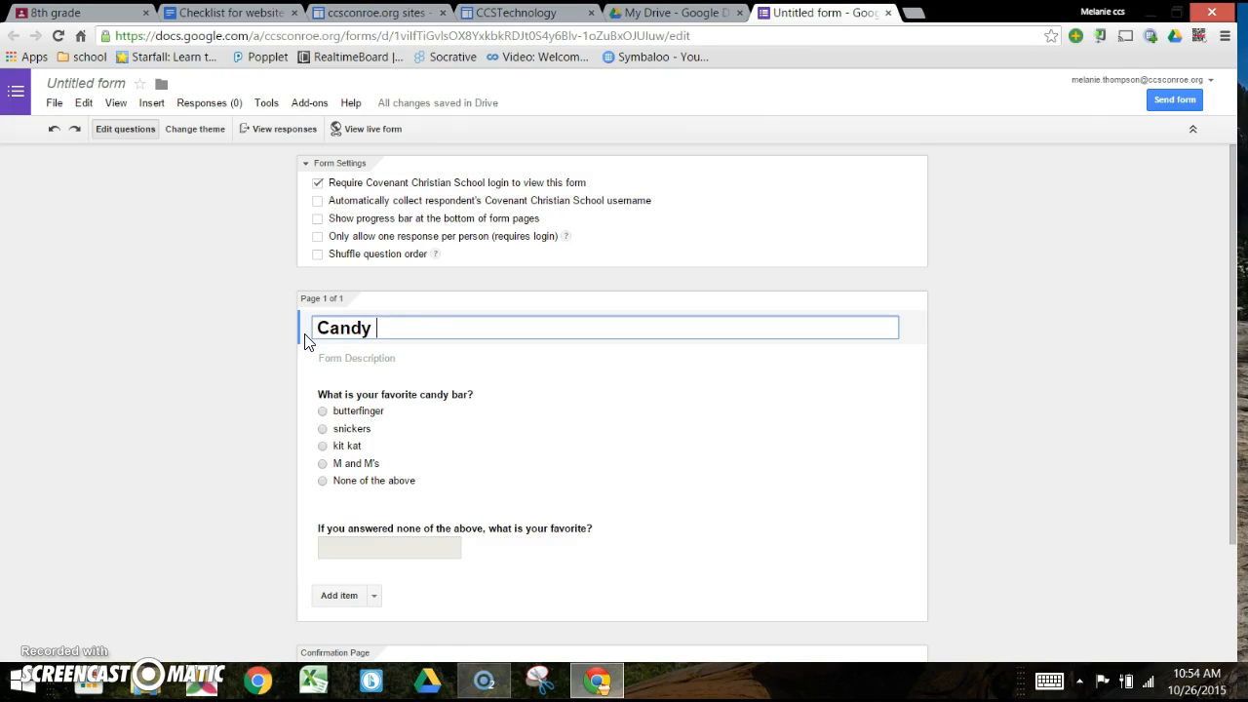
{"action": "type", "text": " Survey"}
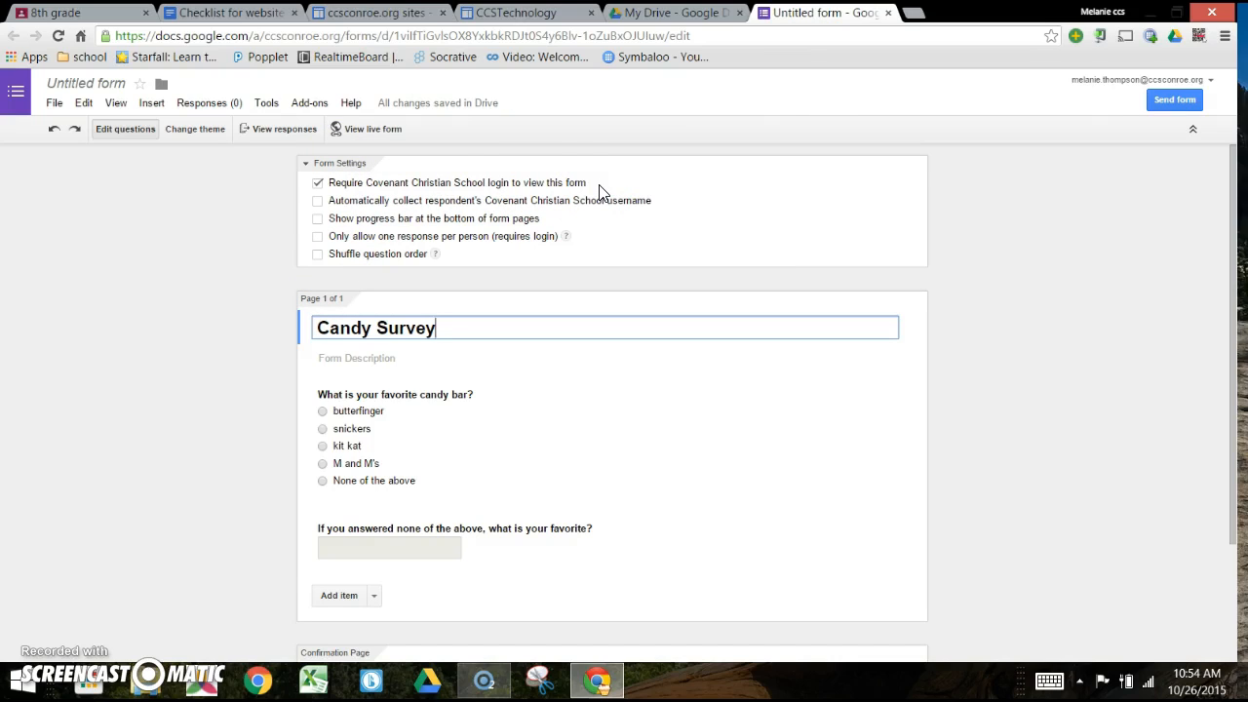
{"action": "left_click", "coordinate": [318, 182]}
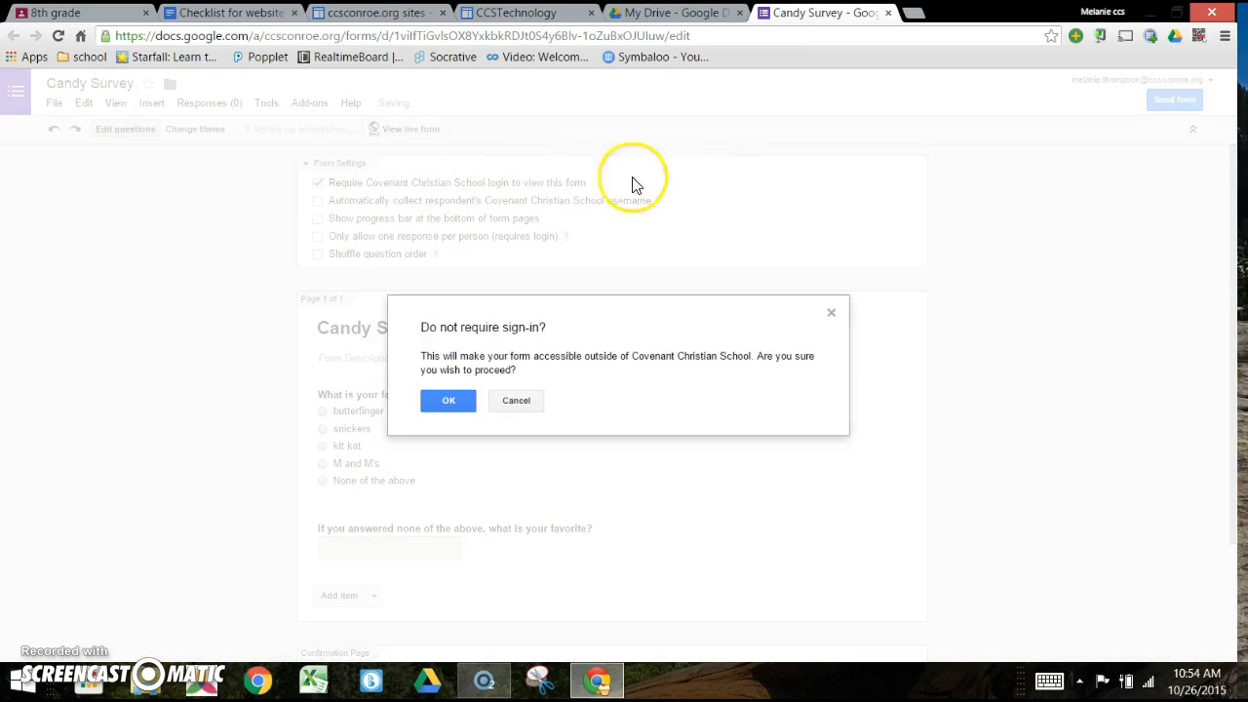
{"action": "left_click", "coordinate": [458, 399]}
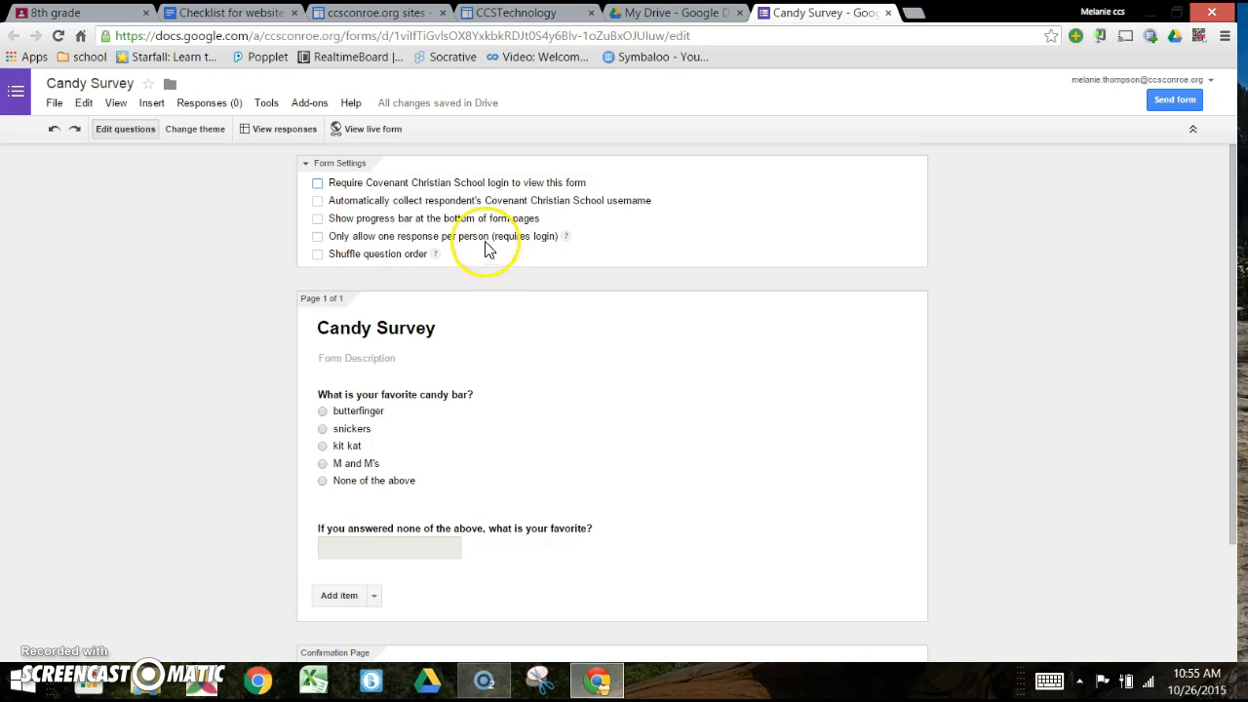
Step: Apply the Watercolors theme to the Candy Survey form
{"action": "left_click", "coordinate": [195, 130]}
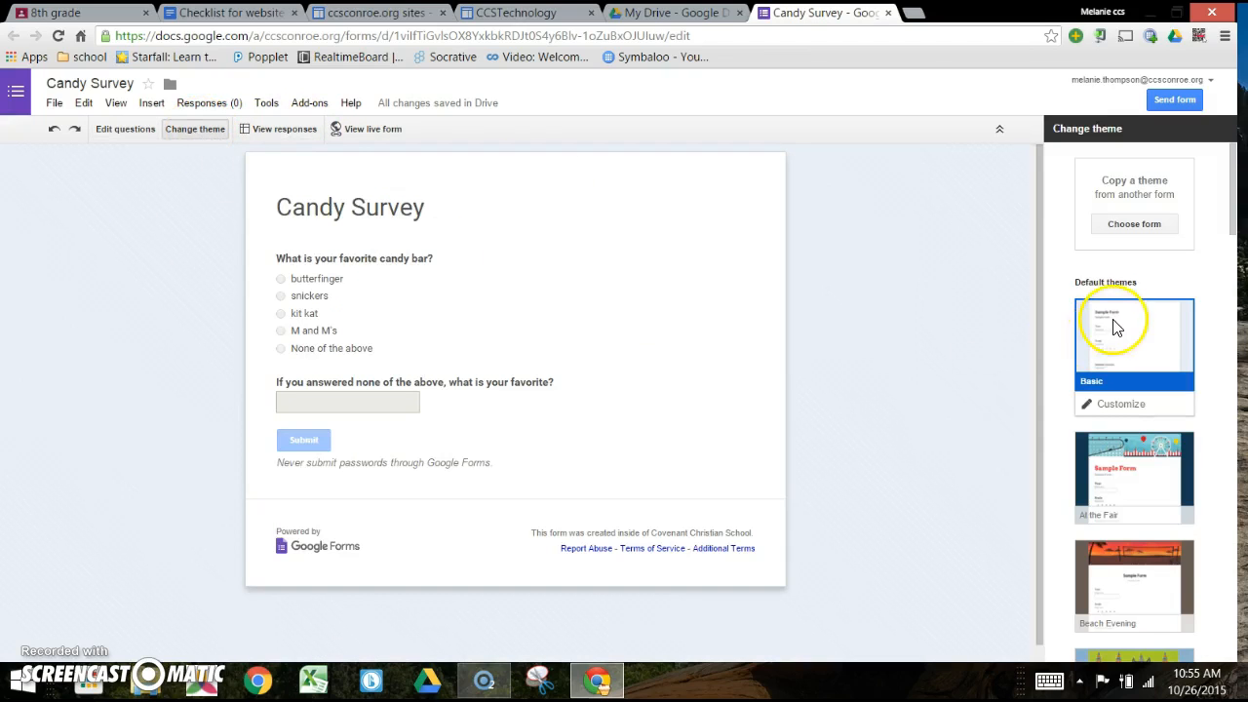
{"action": "scroll", "coordinate": [1170, 315], "scroll_direction": "down", "scroll_amount": 2}
{"action": "scroll", "coordinate": [1170, 315], "scroll_direction": "up", "scroll_amount": 2}
{"action": "left_click", "coordinate": [1109, 351]}
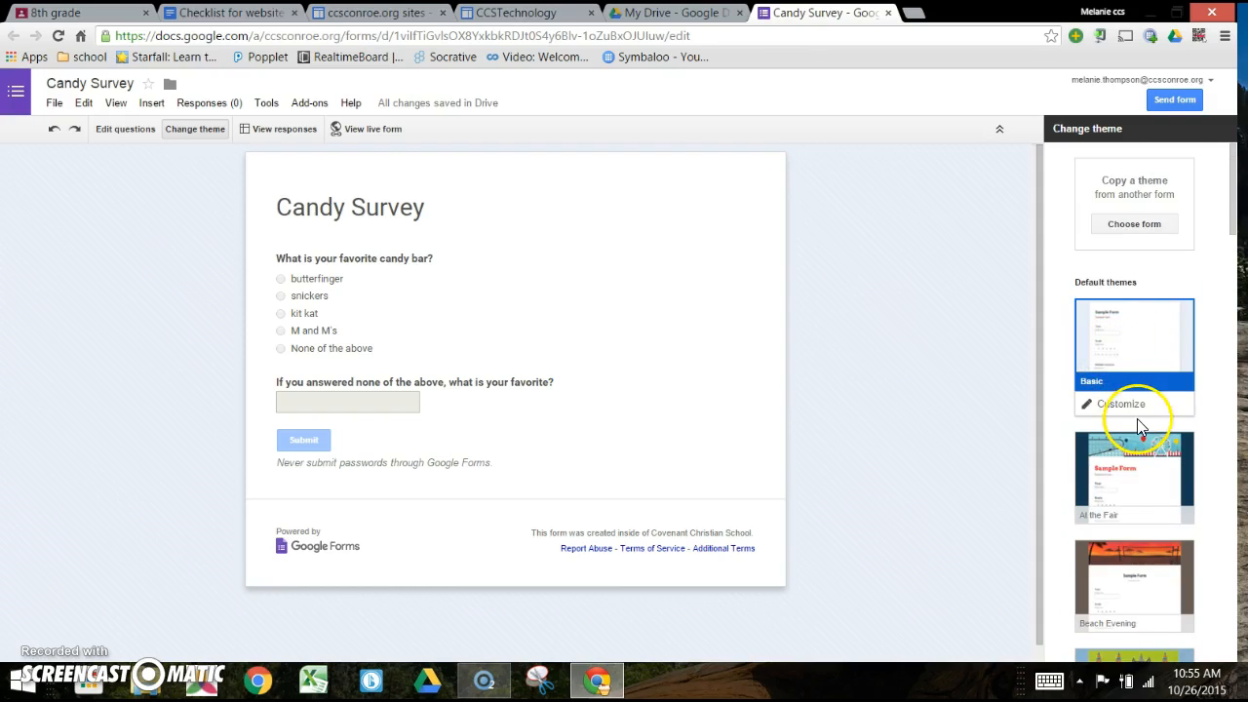
{"action": "scroll", "coordinate": [1137, 345], "scroll_direction": "down", "scroll_amount": 2}
{"action": "scroll", "coordinate": [1131, 351], "scroll_direction": "down", "scroll_amount": 5}
{"action": "scroll", "coordinate": [1131, 361], "scroll_direction": "down", "scroll_amount": 6}
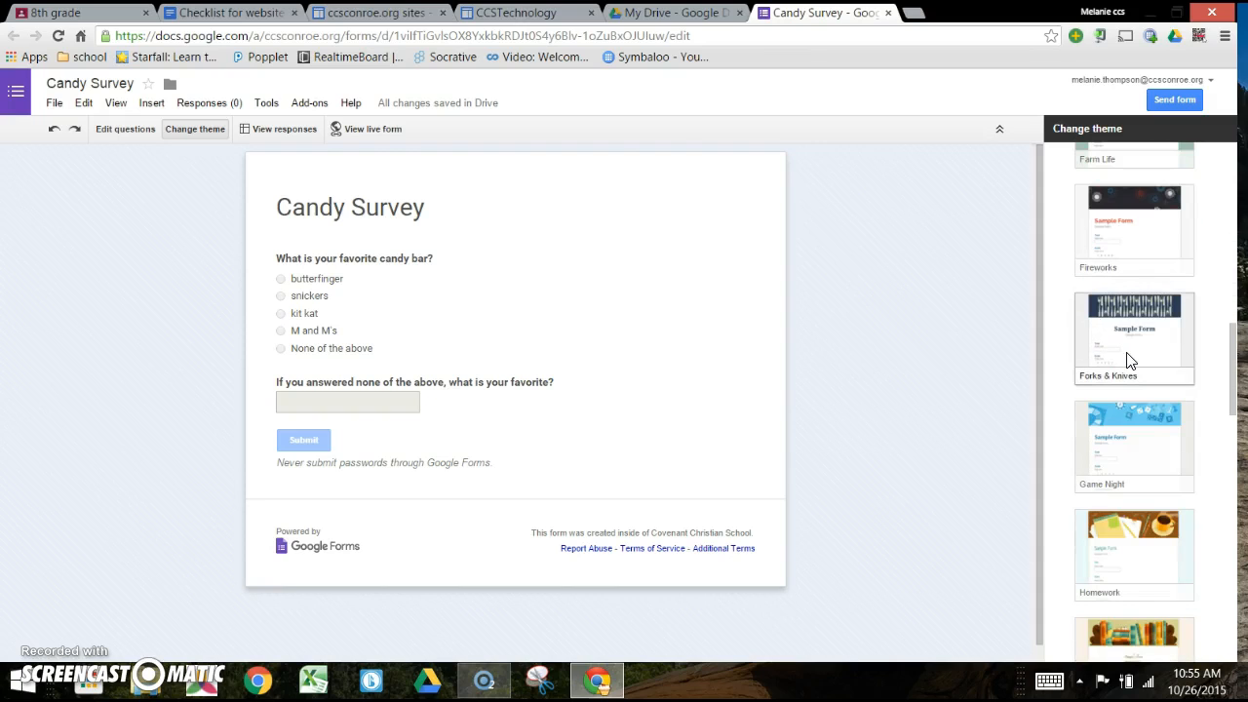
{"action": "scroll", "coordinate": [1132, 361], "scroll_direction": "down", "scroll_amount": 2}
{"action": "left_click", "coordinate": [1145, 396]}
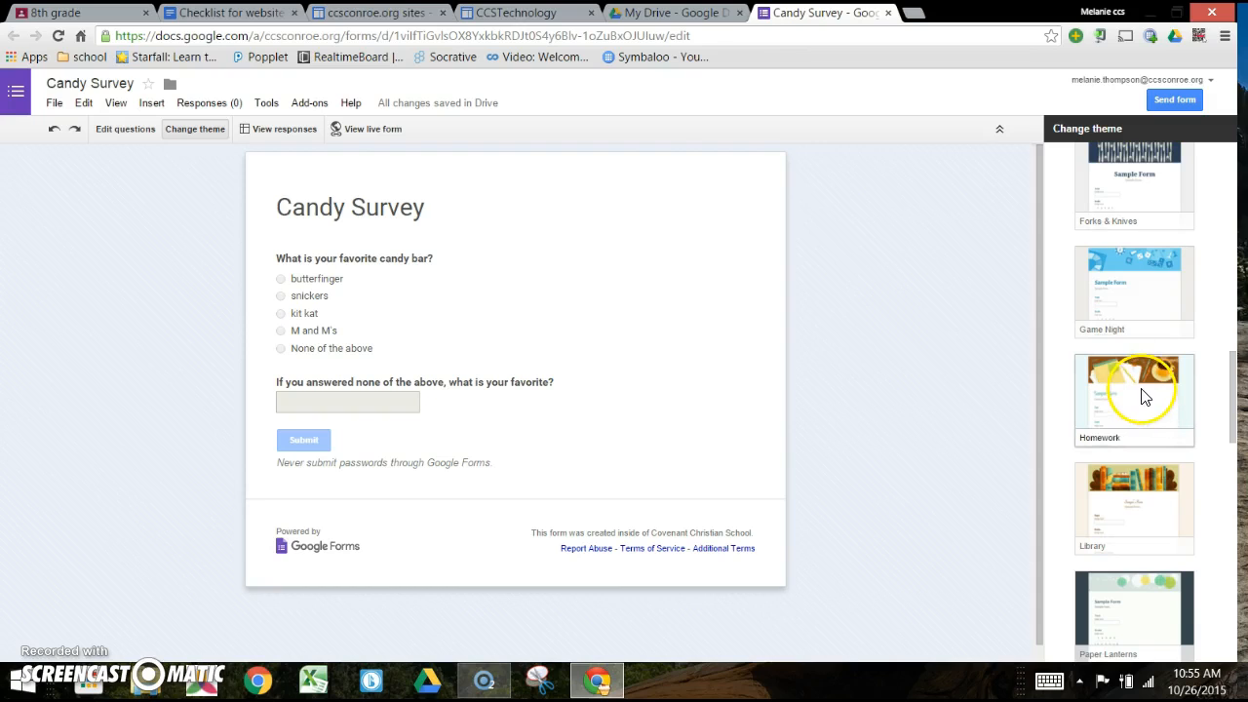
{"action": "scroll", "coordinate": [1145, 395], "scroll_direction": "down", "scroll_amount": 3}
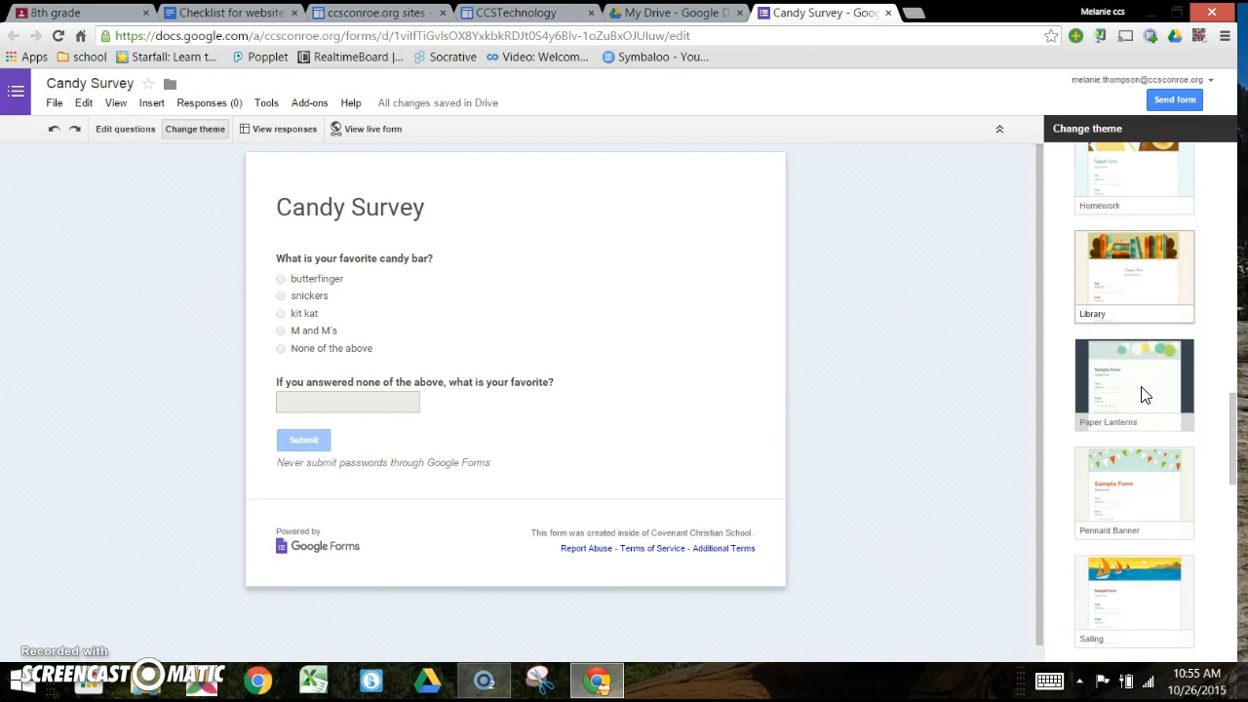
{"action": "scroll", "coordinate": [1145, 393], "scroll_direction": "down", "scroll_amount": 4}
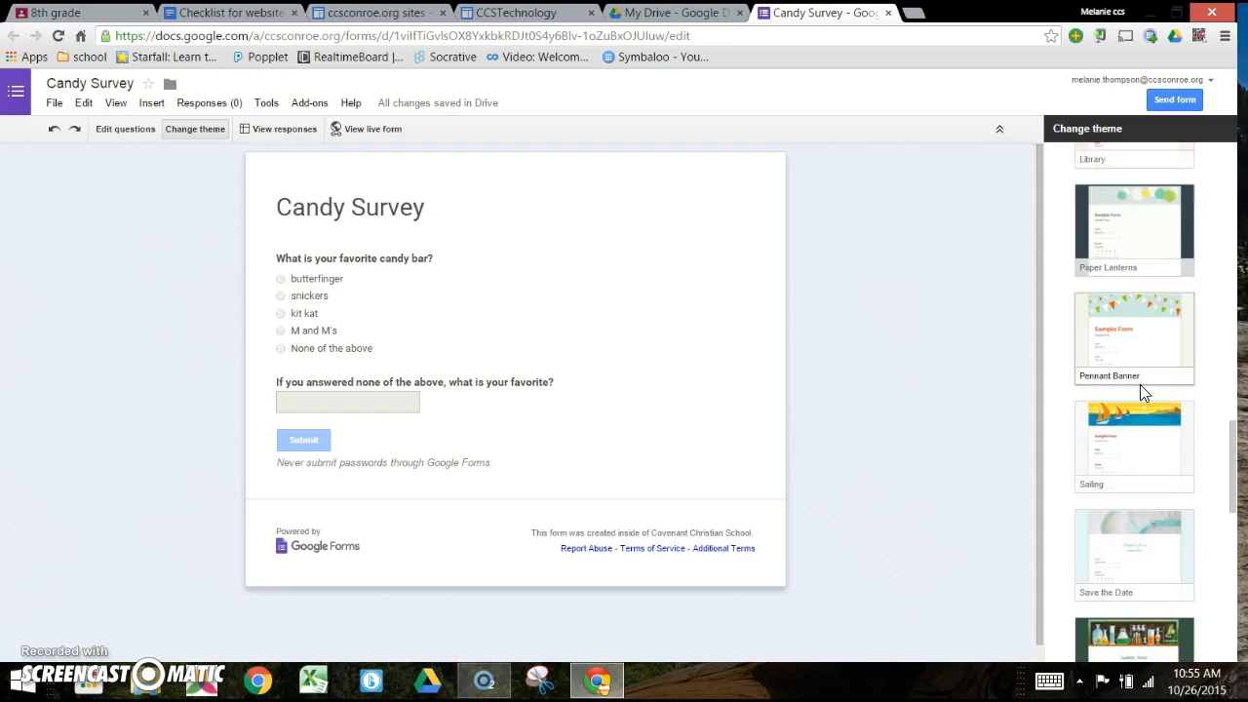
{"action": "scroll", "coordinate": [1143, 393], "scroll_direction": "down", "scroll_amount": 2}
{"action": "left_click", "coordinate": [1131, 349]}
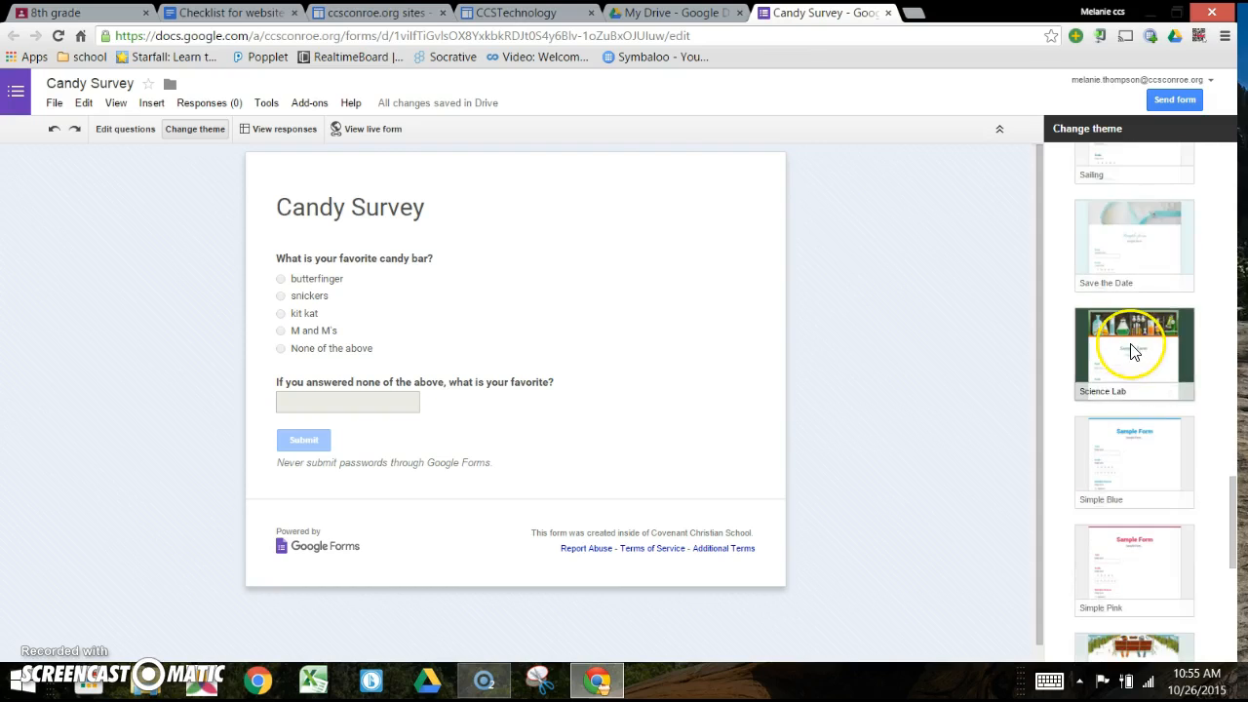
{"action": "scroll", "coordinate": [1134, 351], "scroll_direction": "down", "scroll_amount": 2}
{"action": "left_click", "coordinate": [1136, 359]}
{"action": "scroll", "coordinate": [1140, 380], "scroll_direction": "down", "scroll_amount": 2}
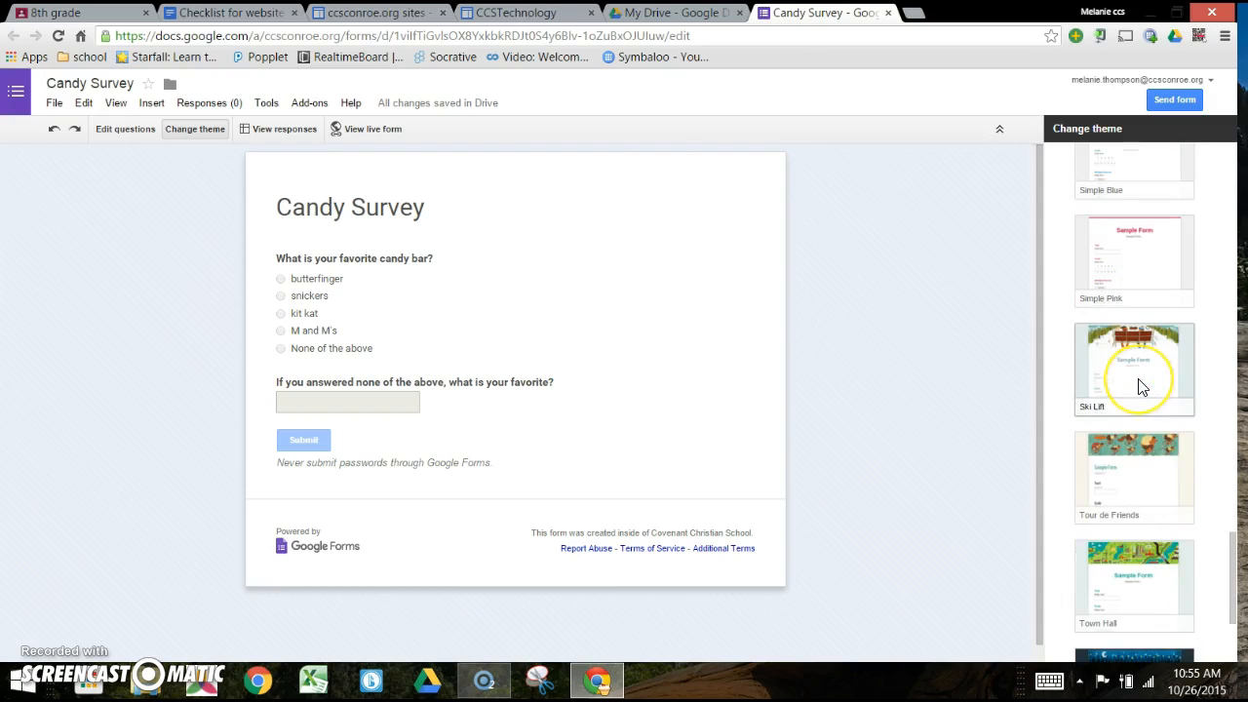
{"action": "scroll", "coordinate": [1138, 378], "scroll_direction": "down", "scroll_amount": 2}
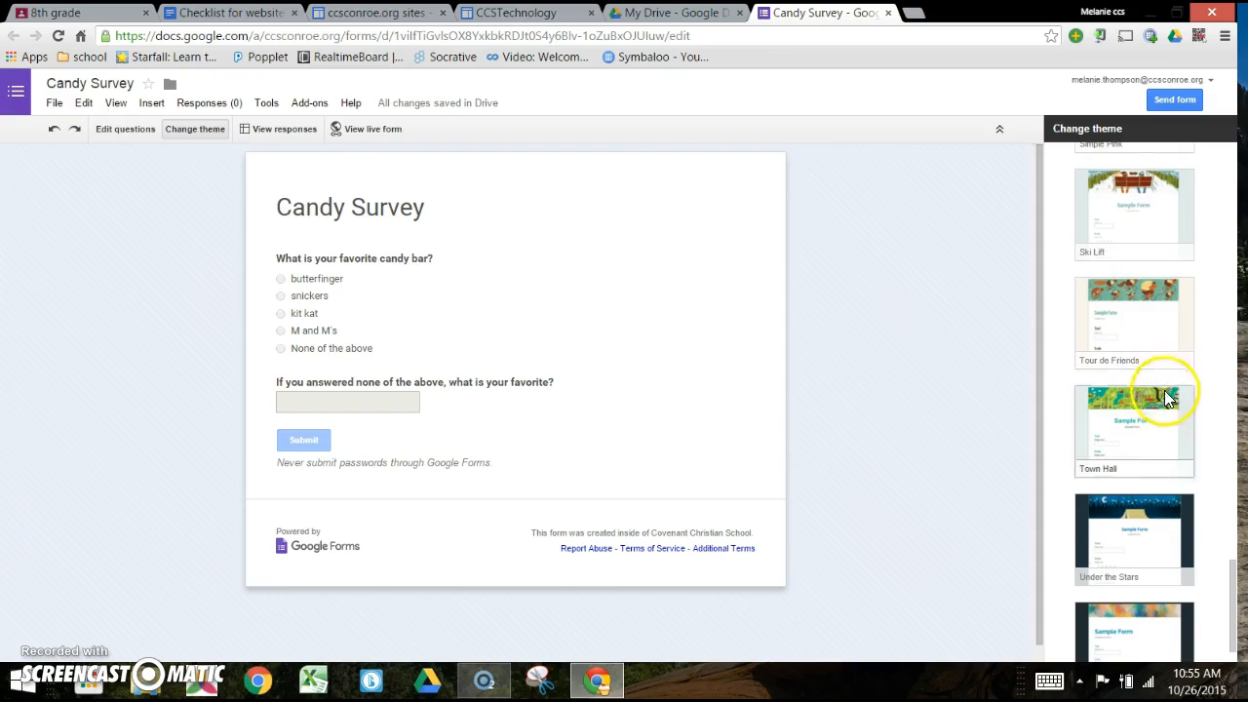
{"action": "scroll", "coordinate": [1165, 391], "scroll_direction": "down", "scroll_amount": 1}
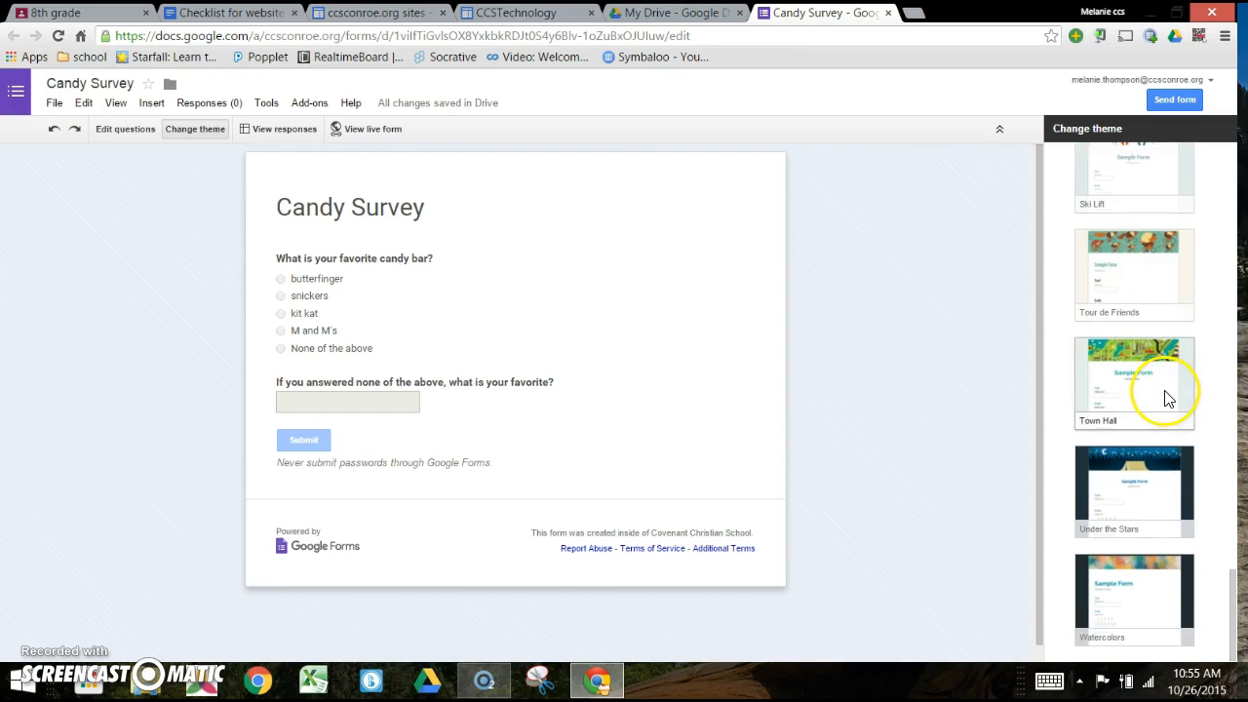
{"action": "left_click", "coordinate": [1143, 582]}
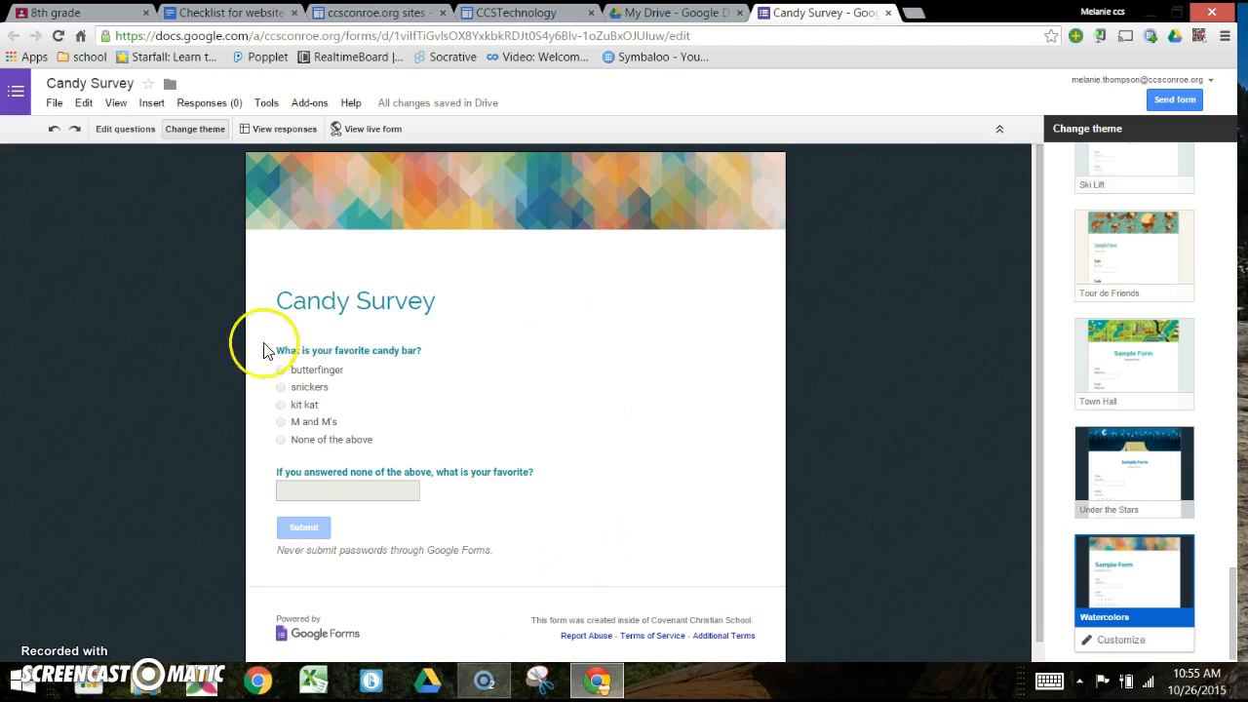
Step: Bring up the Candy Survey's sending options with the shareable link, dismiss them and close the form
{"action": "left_click", "coordinate": [1160, 98]}
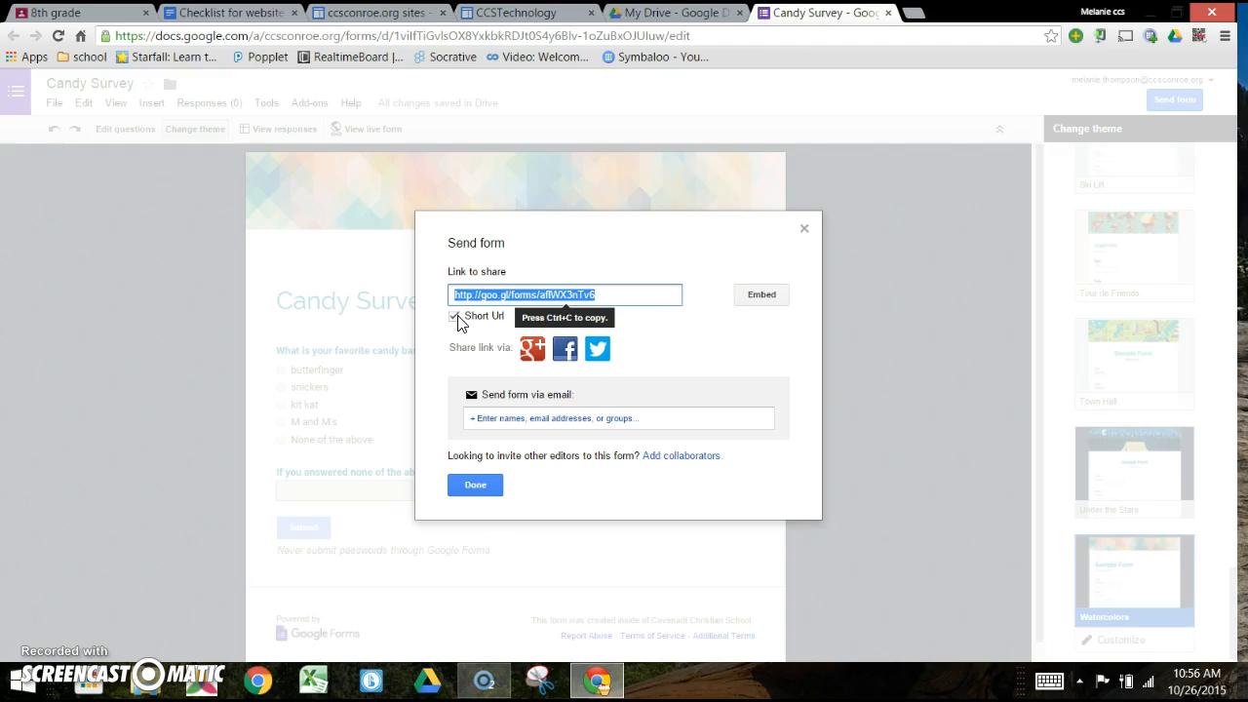
{"action": "left_click", "coordinate": [476, 493]}
{"action": "left_click", "coordinate": [476, 489]}
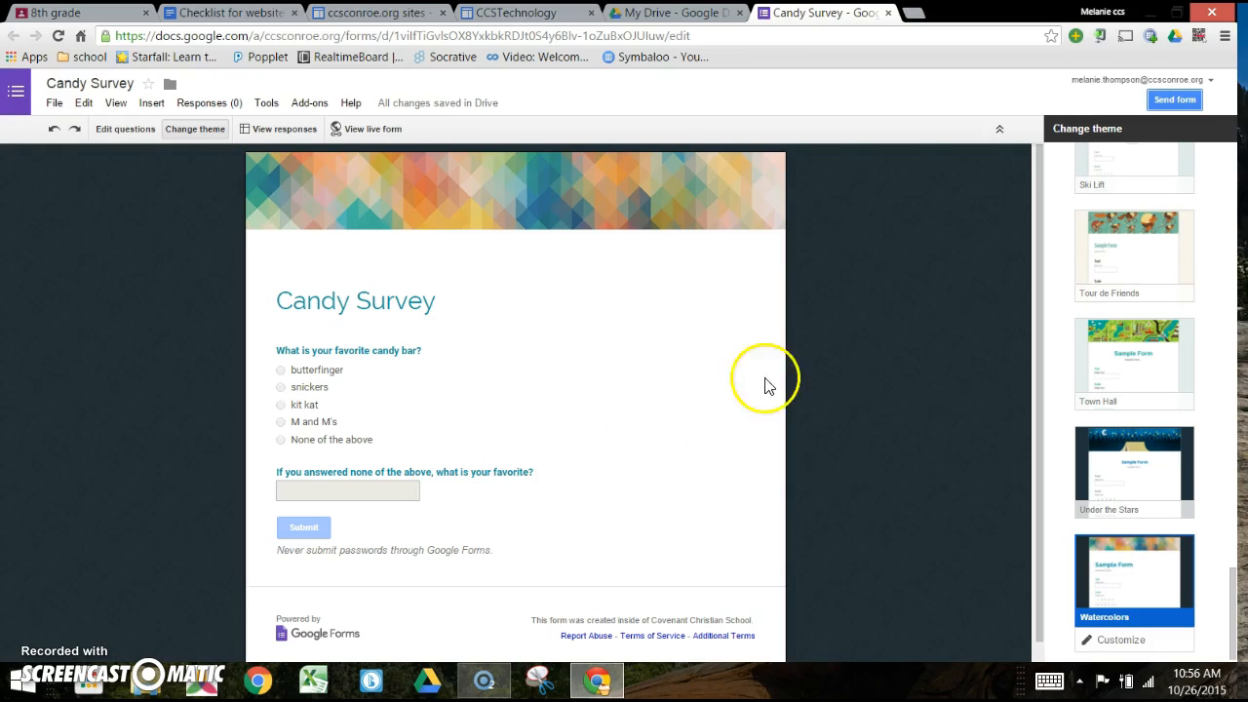
{"action": "left_click", "coordinate": [887, 13]}
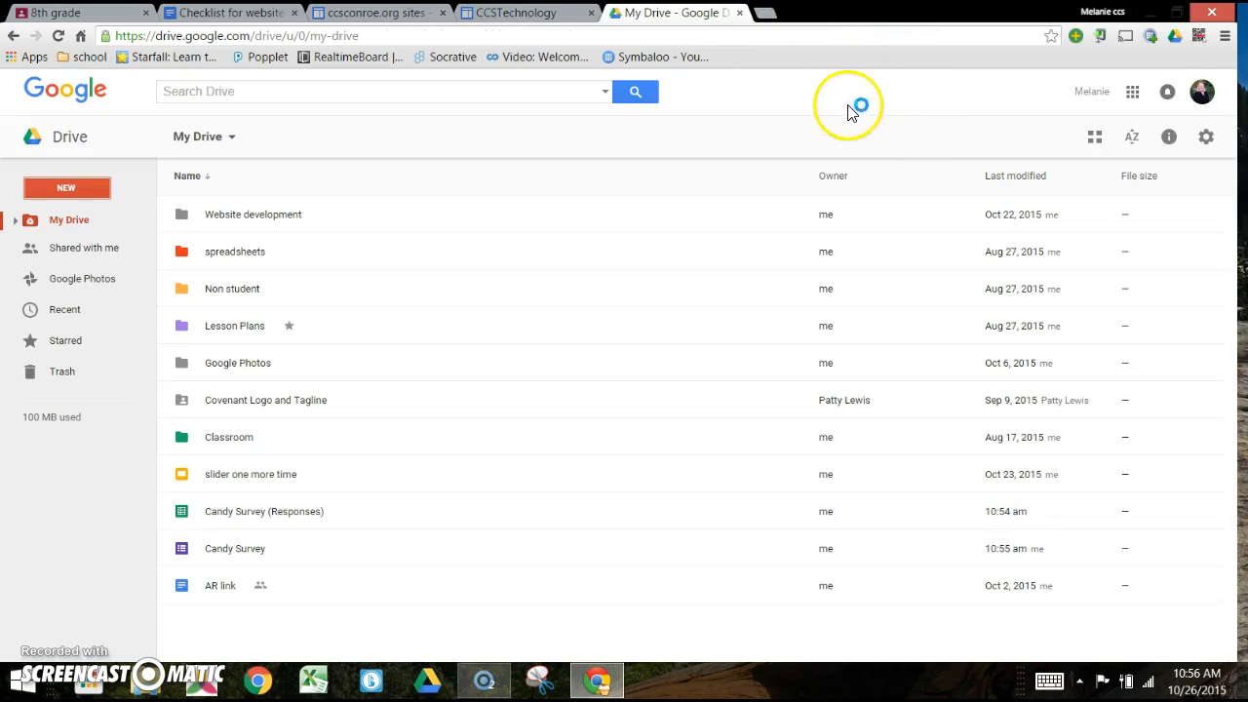
Step: Switch to the CCSTechnology site and open its Home page for editing
{"action": "left_click", "coordinate": [474, 15]}
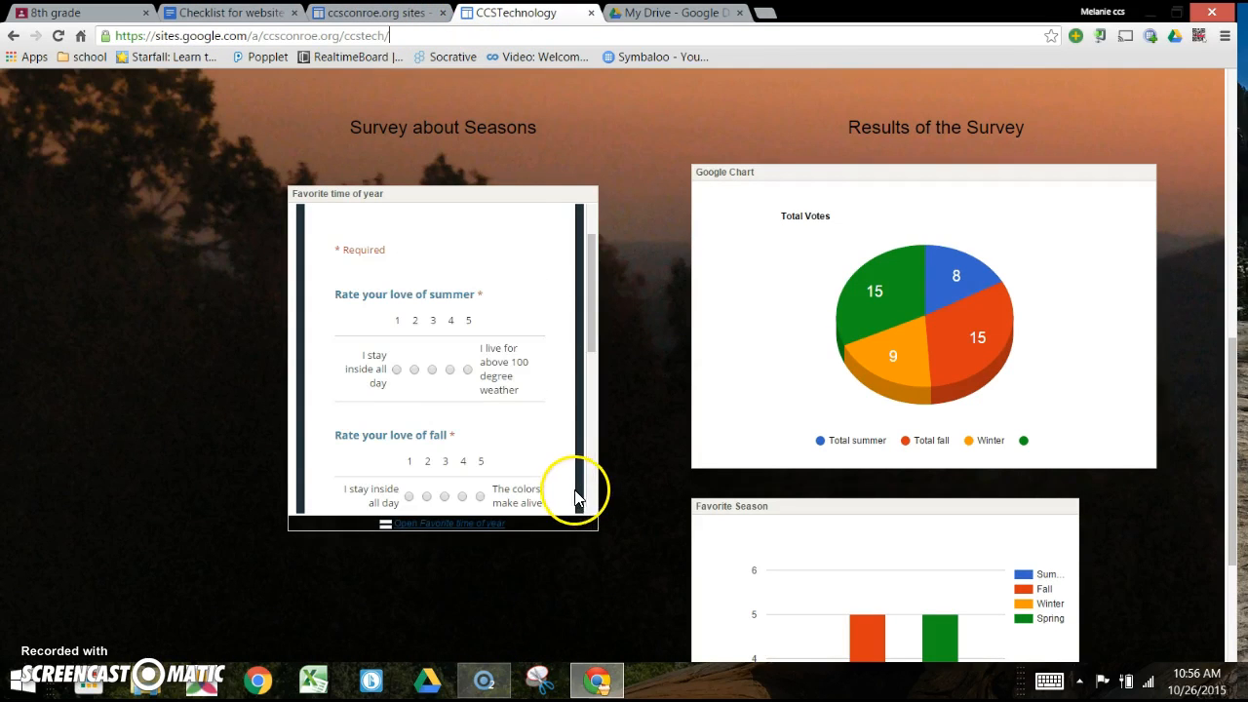
{"action": "scroll", "coordinate": [422, 559], "scroll_direction": "up", "scroll_amount": 8}
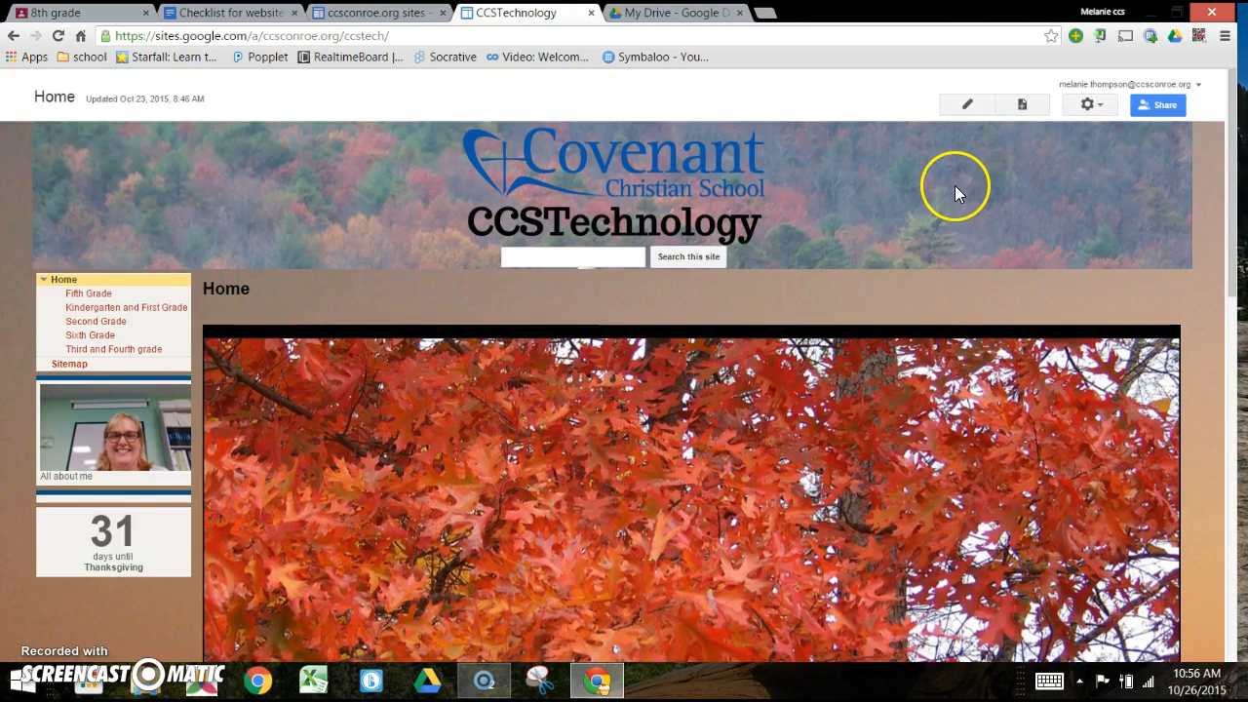
{"action": "left_click", "coordinate": [966, 104]}
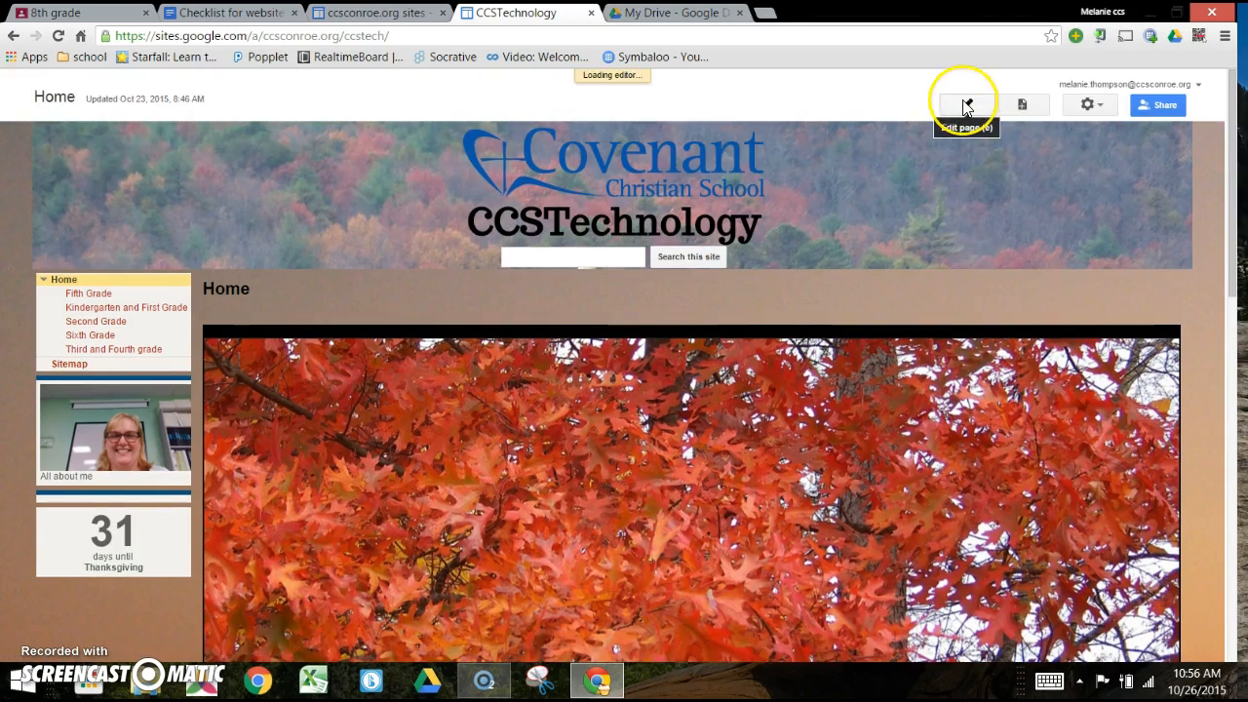
Step: Add four blank lines above the "Survey about Seasons" heading on the Home page
{"action": "scroll", "coordinate": [953, 493], "scroll_direction": "down", "scroll_amount": 10}
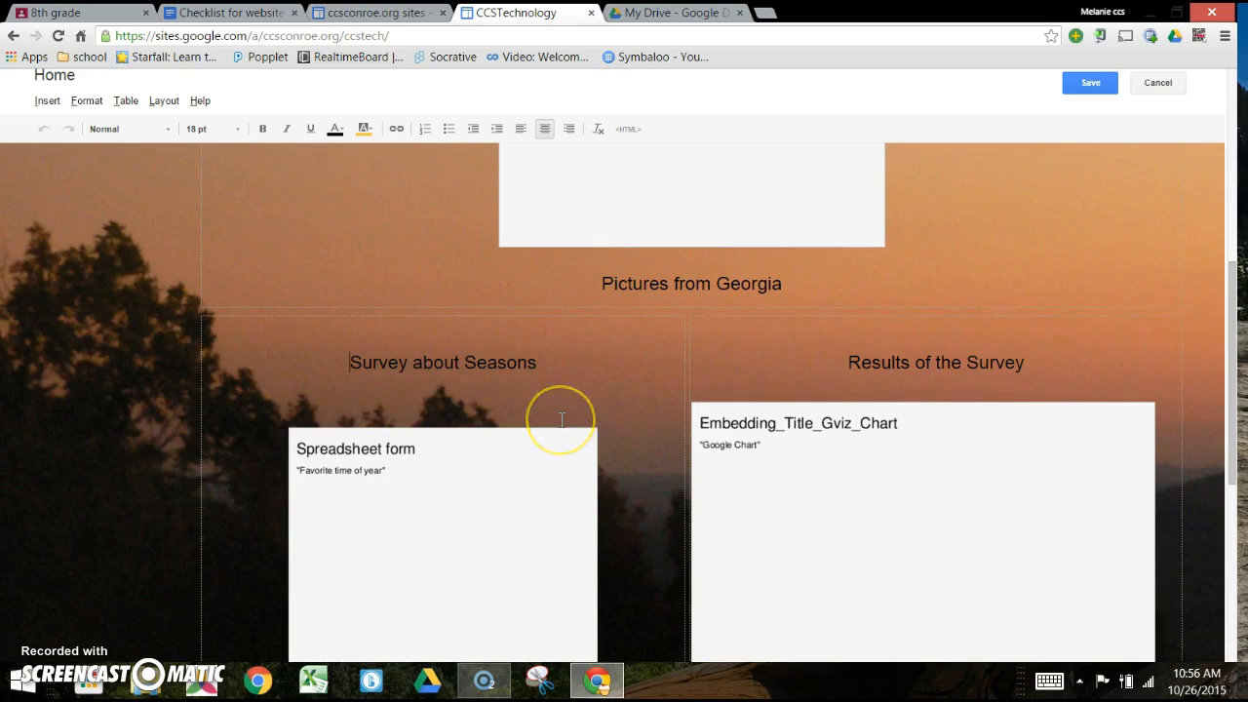
{"action": "key", "text": "Return"}
{"action": "key", "text": "Return"}
{"action": "key", "text": "Return"}
{"action": "key", "text": "Return"}
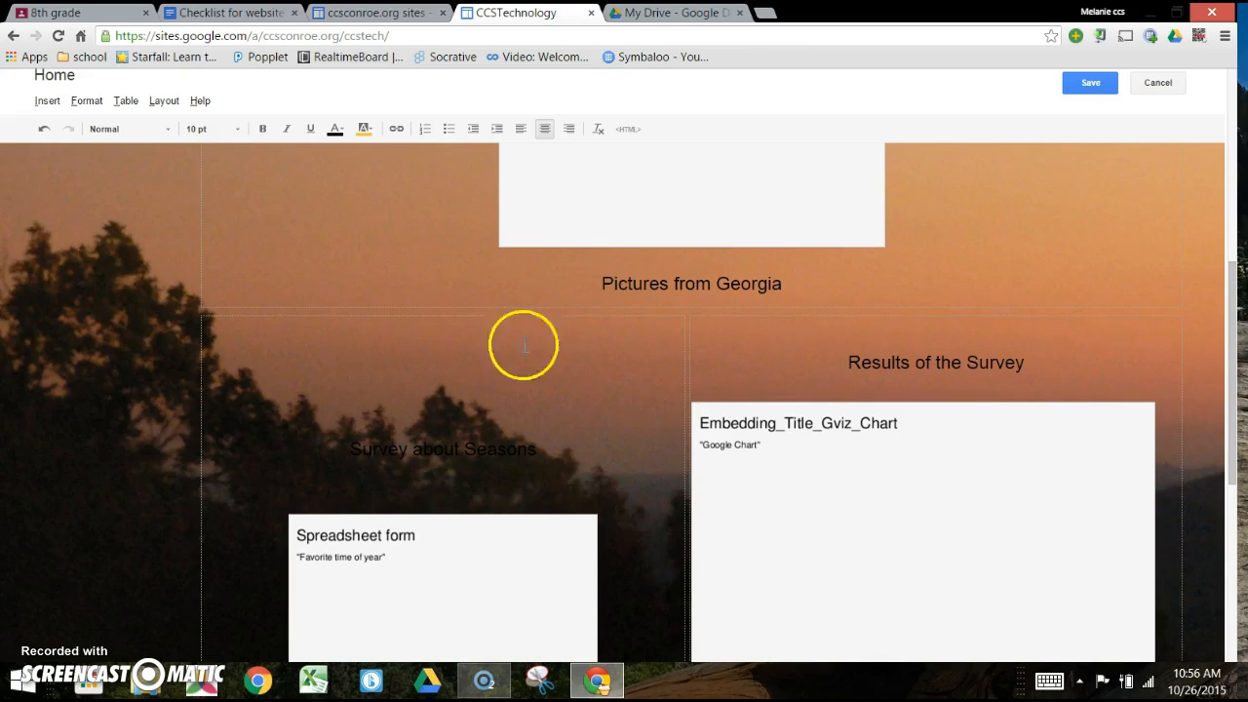
Step: Insert the Candy Survey form from Drive above the "Survey about Seasons" heading, with its border and title included
{"action": "left_click", "coordinate": [44, 101]}
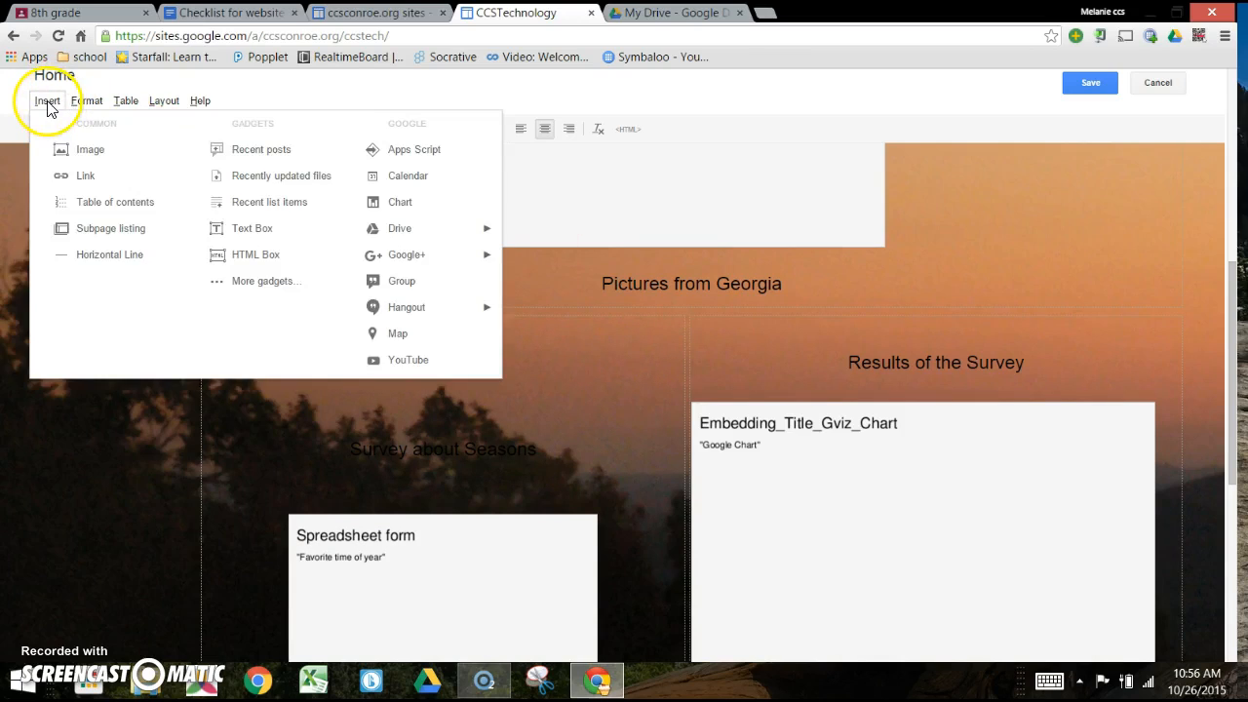
{"action": "left_click", "coordinate": [125, 101]}
{"action": "left_click", "coordinate": [34, 102]}
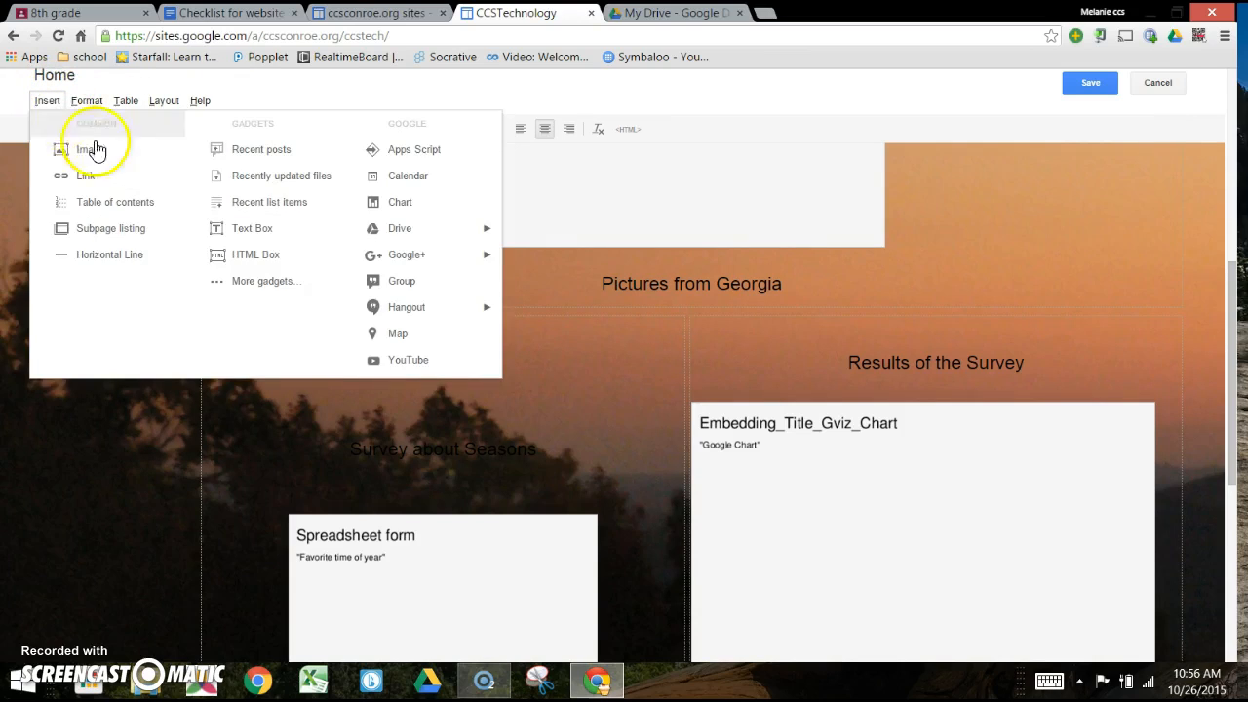
{"action": "mouse_move", "coordinate": [390, 238]}
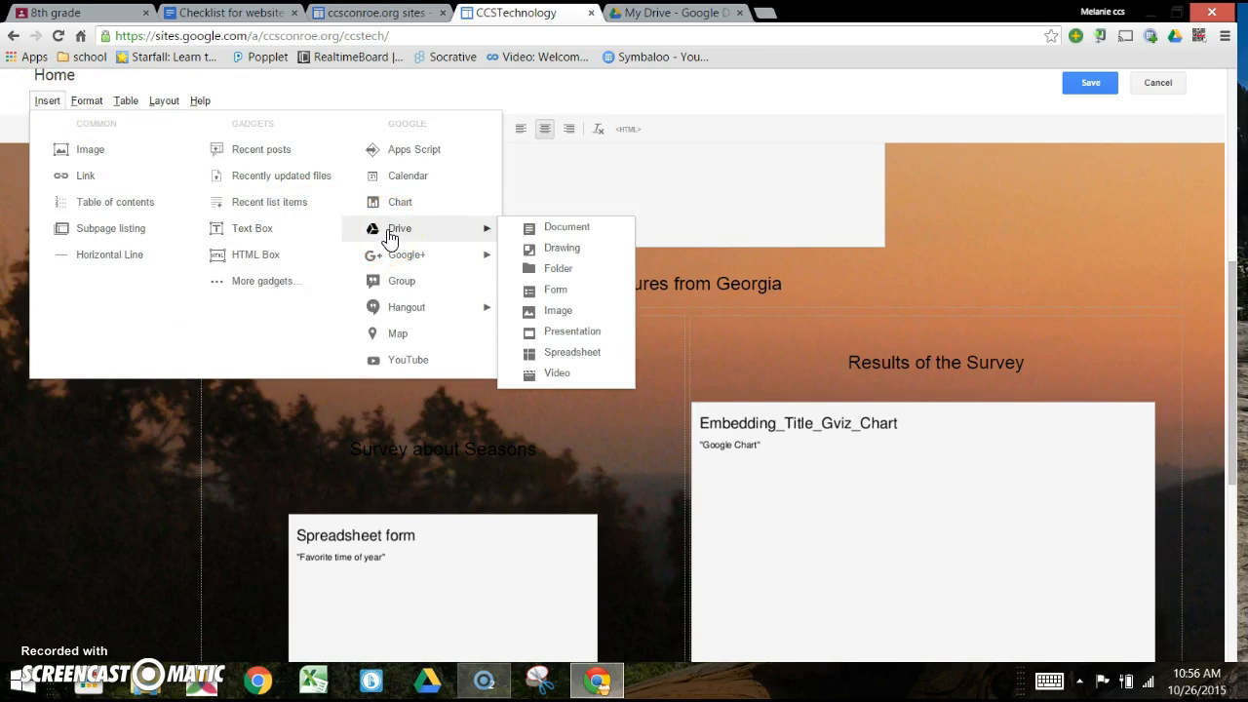
{"action": "left_click", "coordinate": [513, 289]}
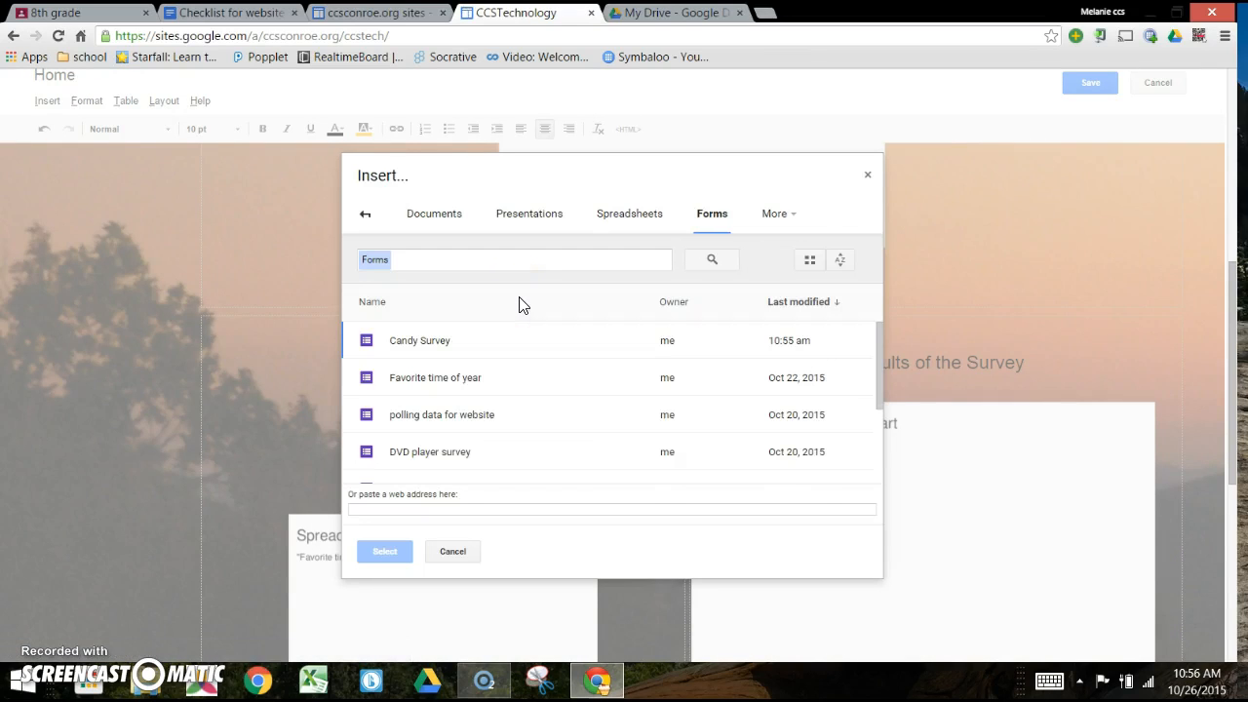
{"action": "left_click", "coordinate": [392, 336]}
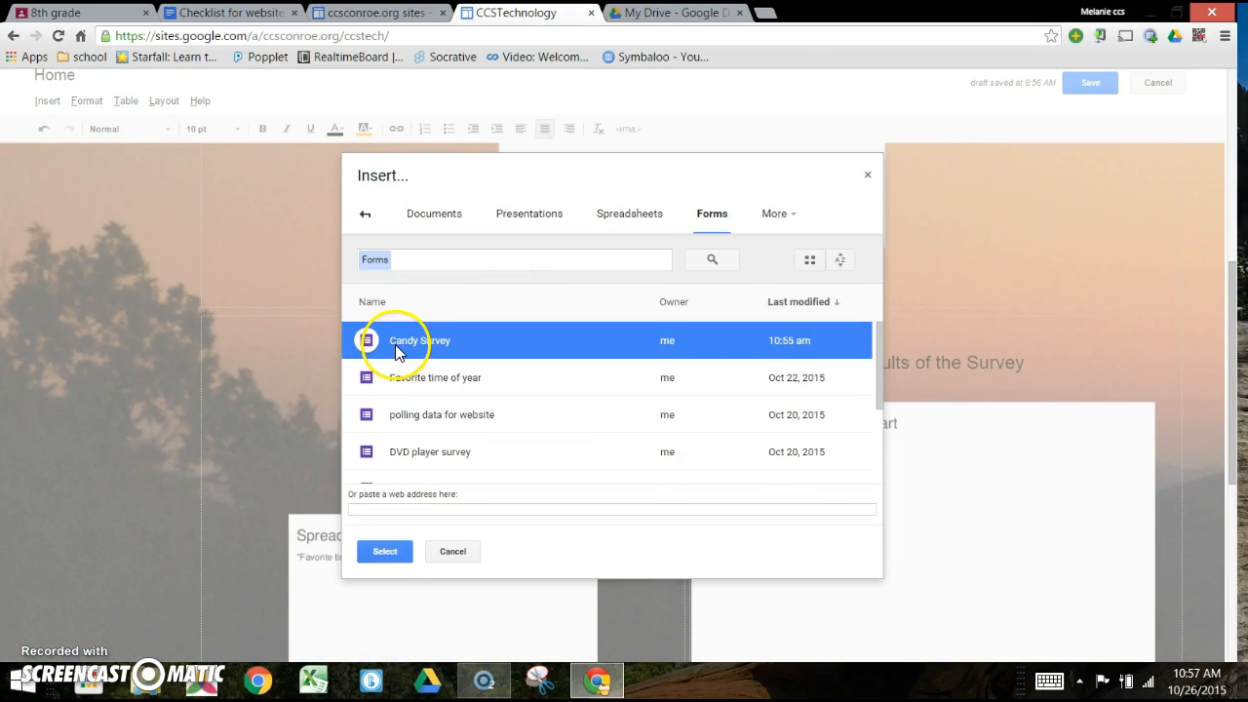
{"action": "left_click", "coordinate": [386, 551]}
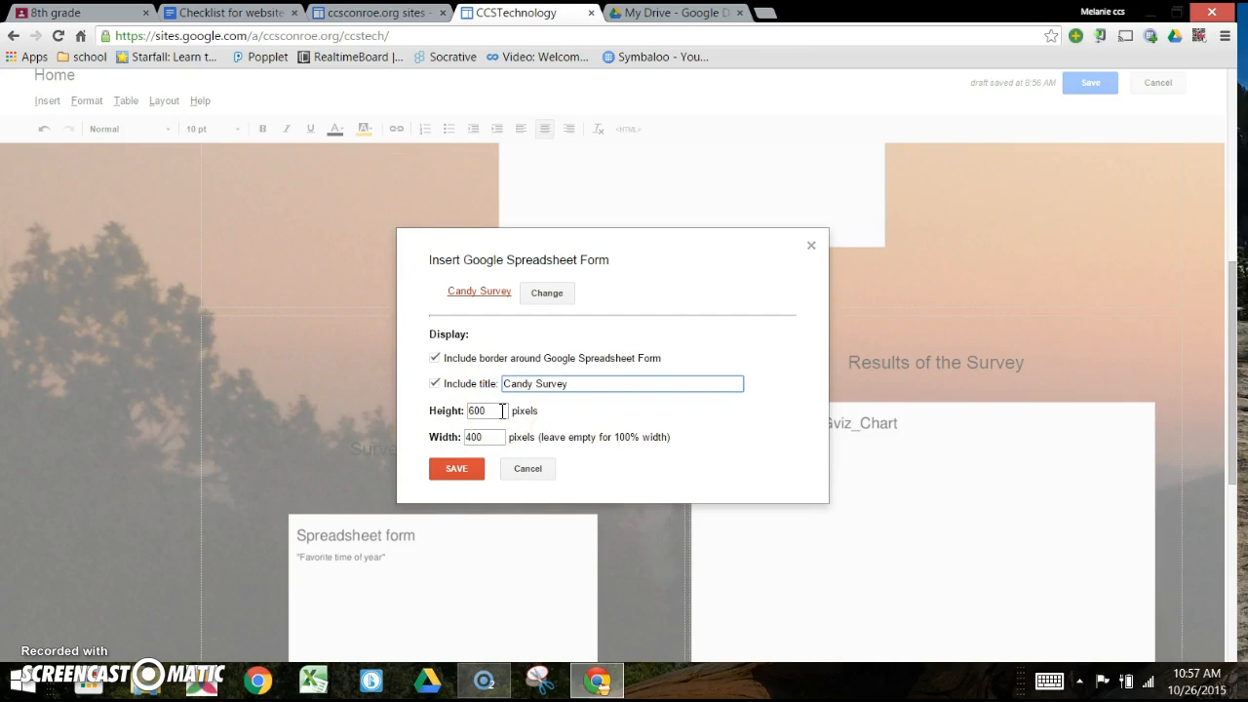
{"action": "left_click", "coordinate": [441, 469]}
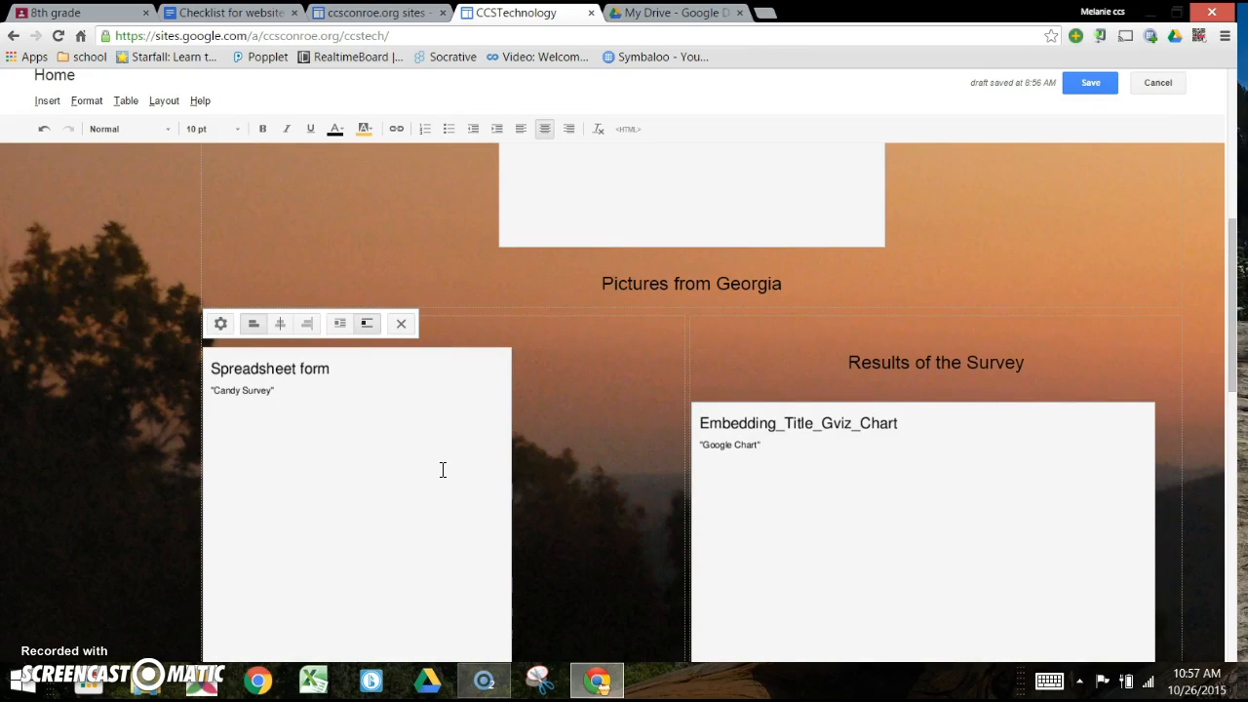
Step: Center the embedded Candy Survey form within its column
{"action": "scroll", "coordinate": [550, 451], "scroll_direction": "down", "scroll_amount": 5}
{"action": "scroll", "coordinate": [464, 546], "scroll_direction": "down", "scroll_amount": 3}
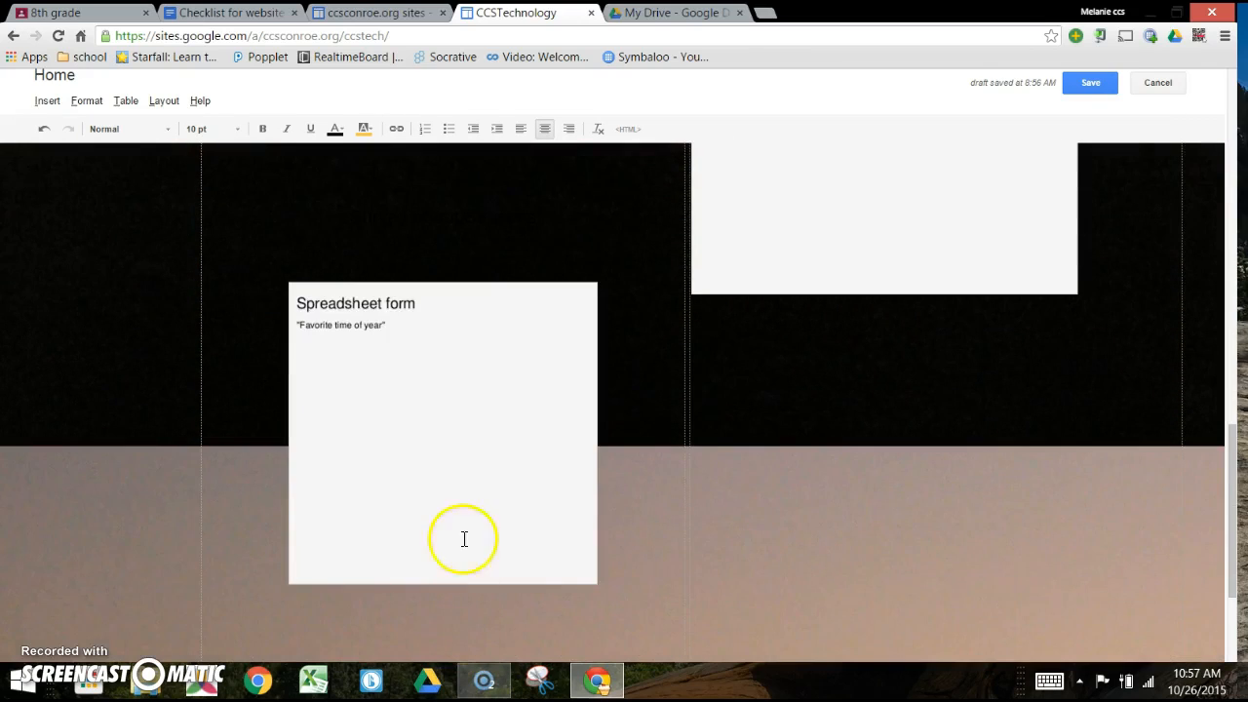
{"action": "scroll", "coordinate": [460, 488], "scroll_direction": "up", "scroll_amount": 6}
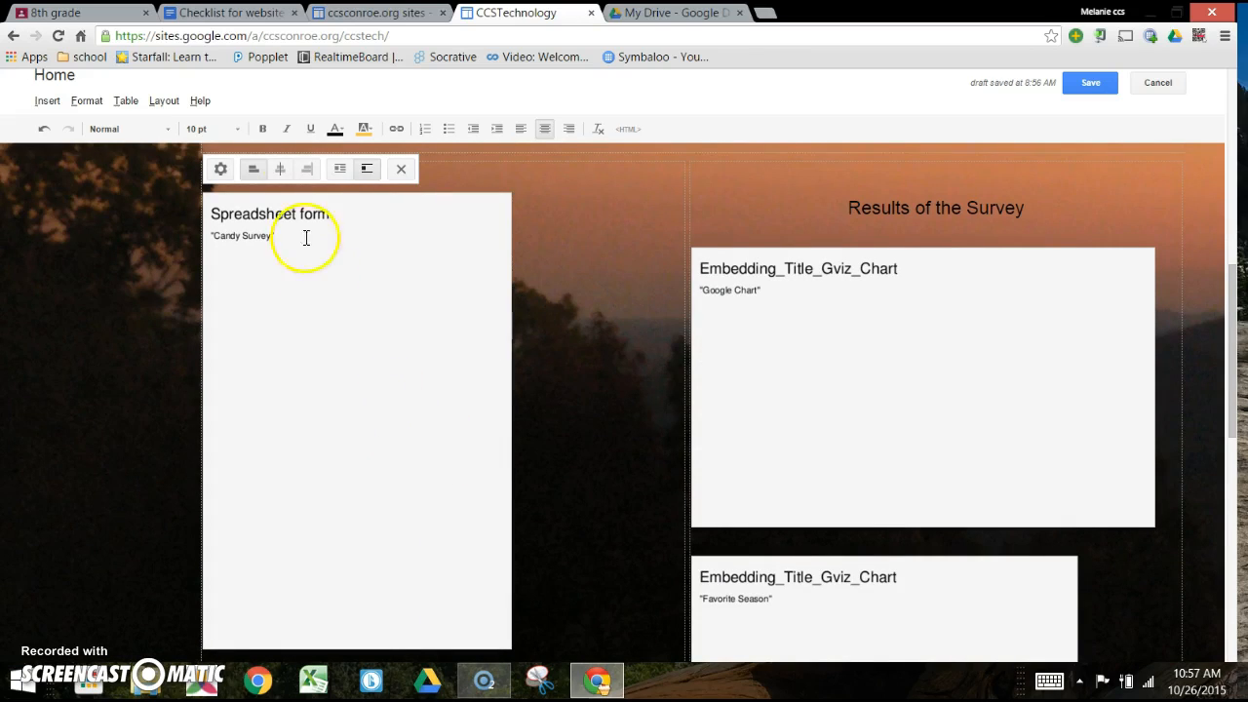
{"action": "left_click", "coordinate": [280, 168]}
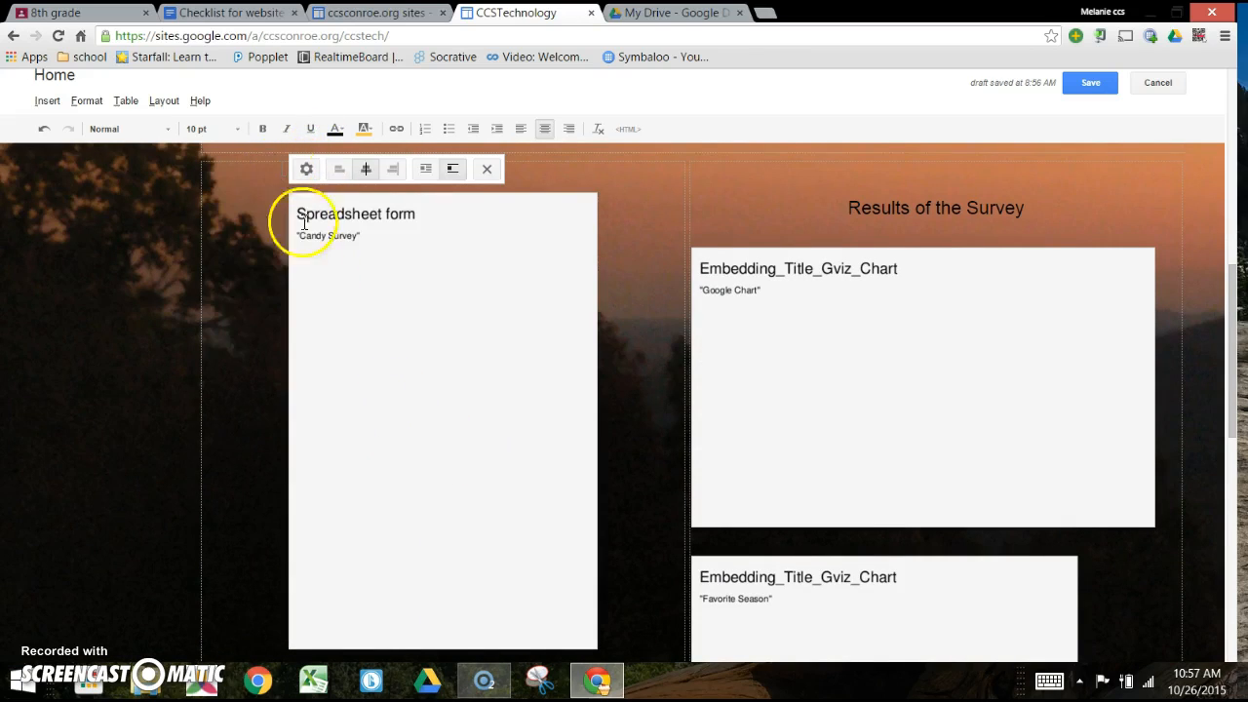
Step: Set the embedded Candy Survey form's height to 400 pixels
{"action": "left_click", "coordinate": [307, 173]}
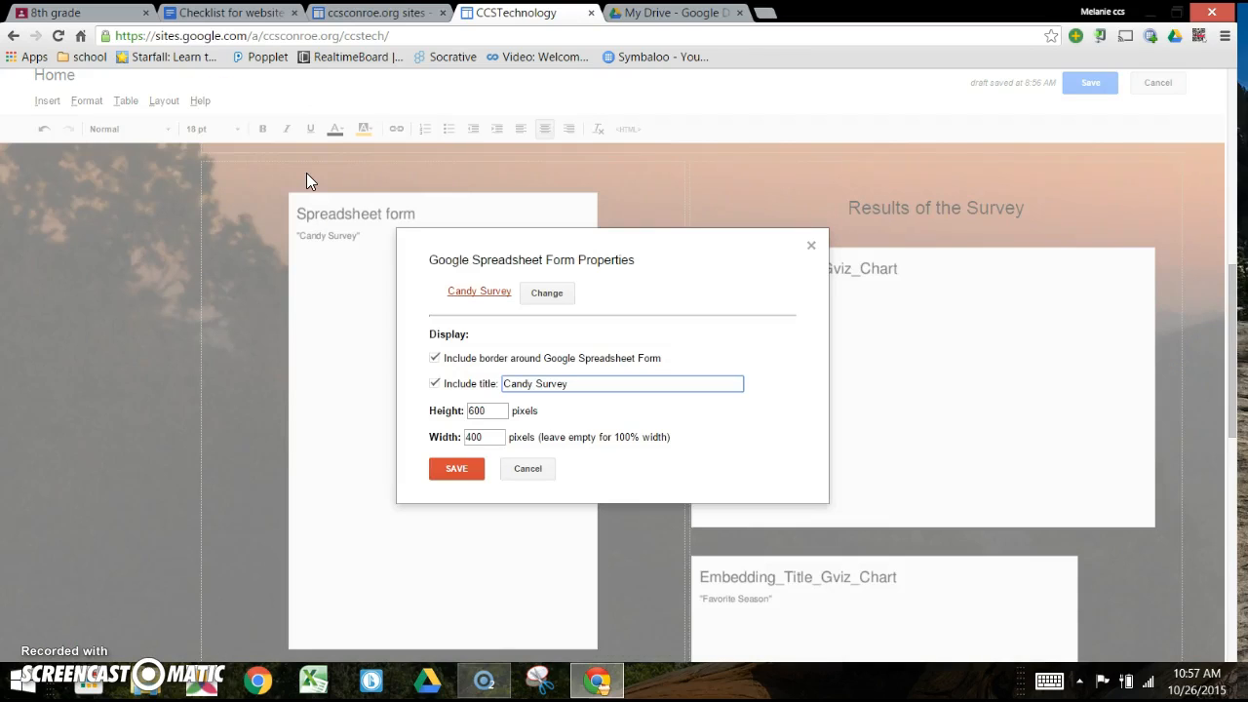
{"action": "double_click", "coordinate": [487, 410]}
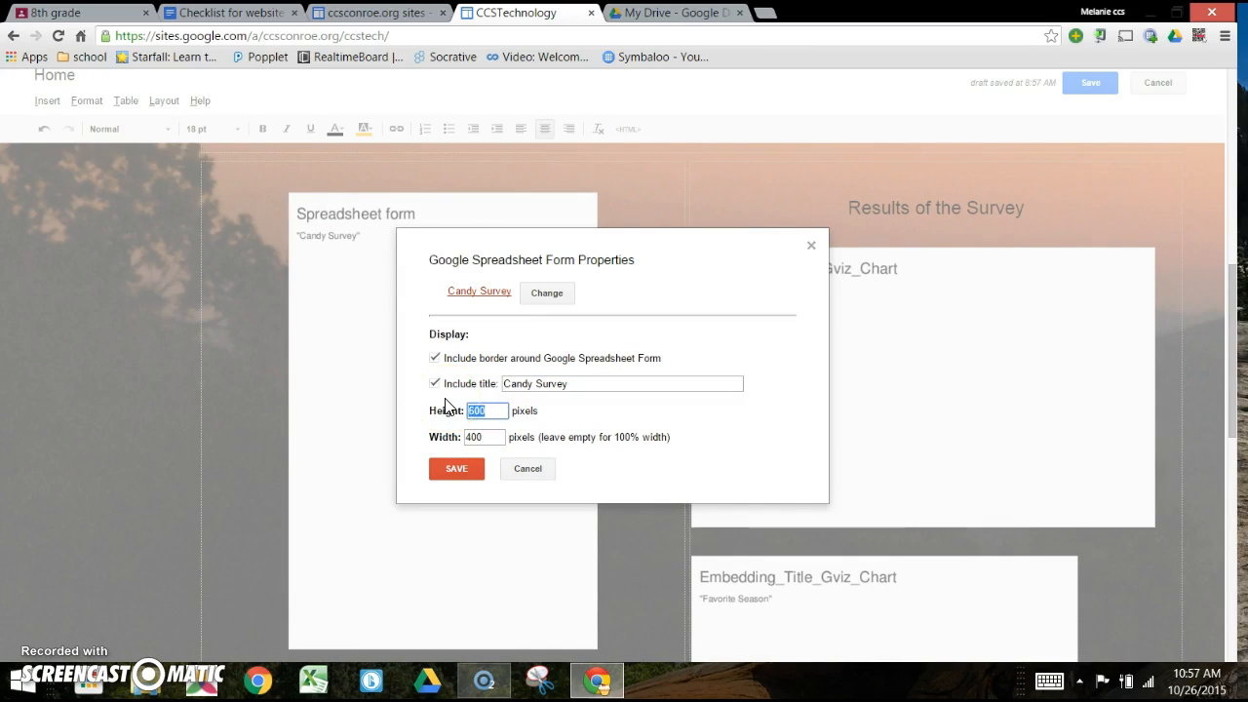
{"action": "type", "text": "400"}
{"action": "left_click", "coordinate": [456, 469]}
{"action": "scroll", "coordinate": [463, 468], "scroll_direction": "down", "scroll_amount": 3}
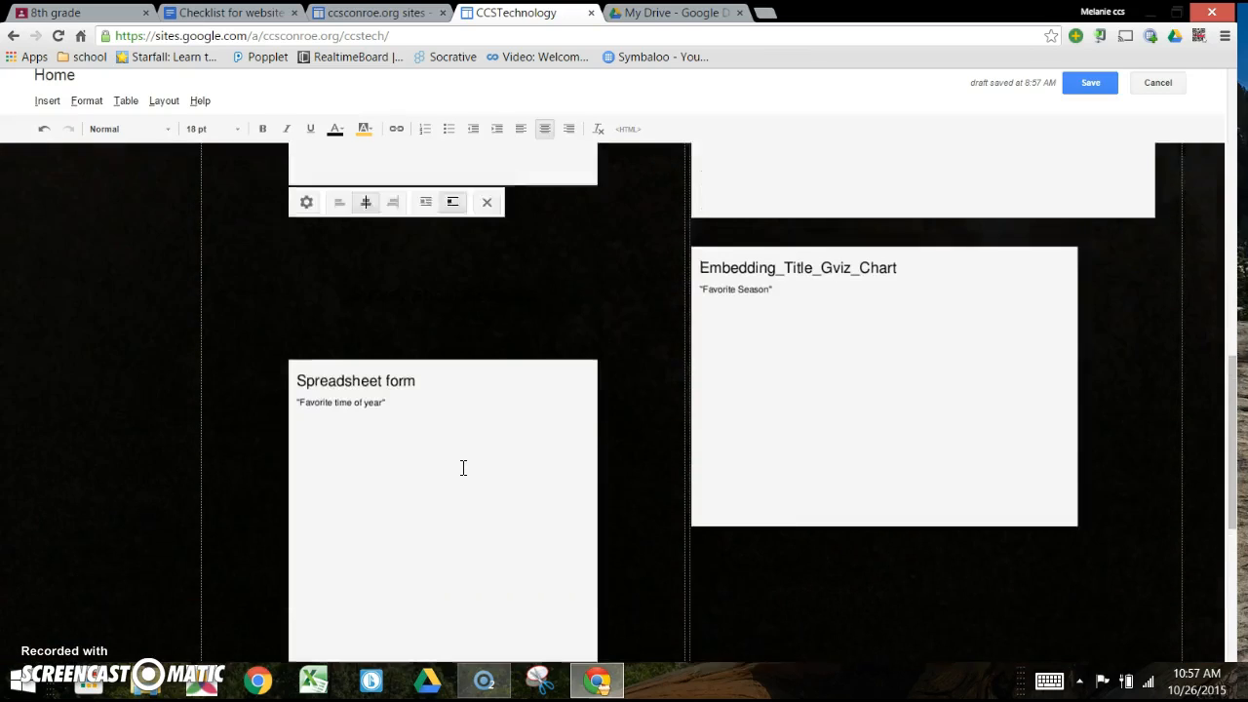
Step: Save the Home page and check the embedded Candy Survey on the published page
{"action": "scroll", "coordinate": [463, 468], "scroll_direction": "up", "scroll_amount": 3}
{"action": "scroll", "coordinate": [669, 493], "scroll_direction": "up", "scroll_amount": 4}
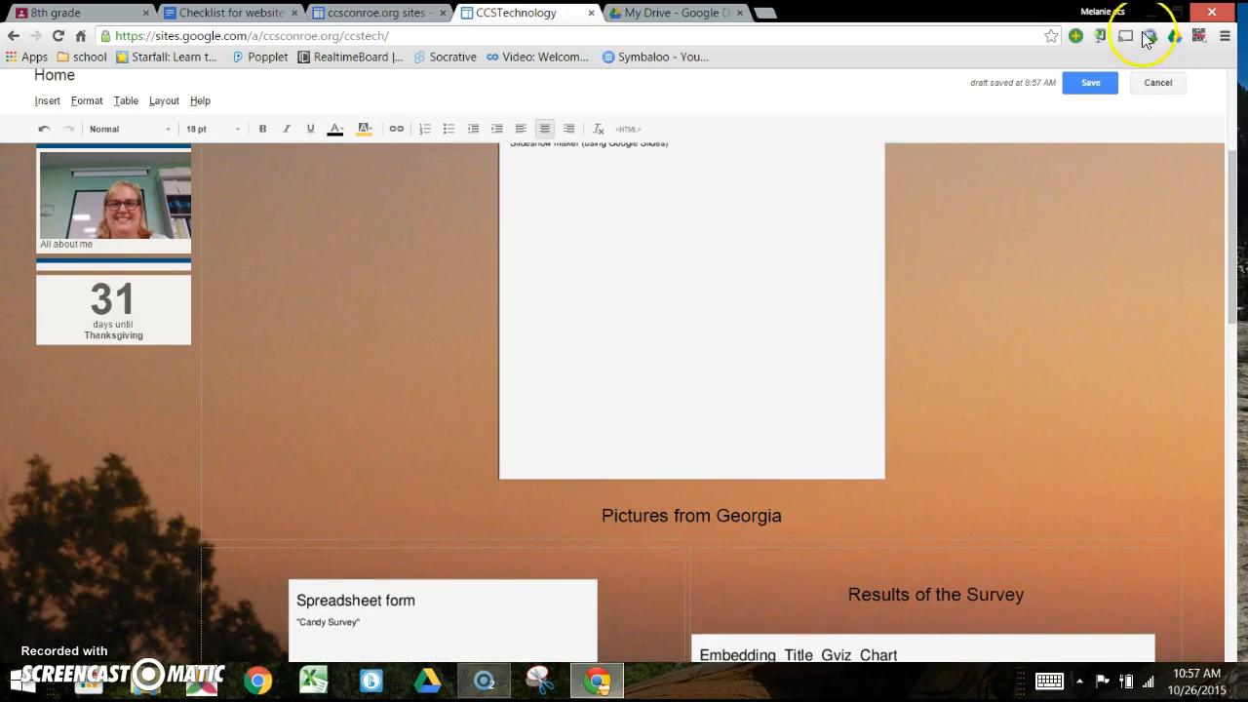
{"action": "left_click", "coordinate": [1090, 84]}
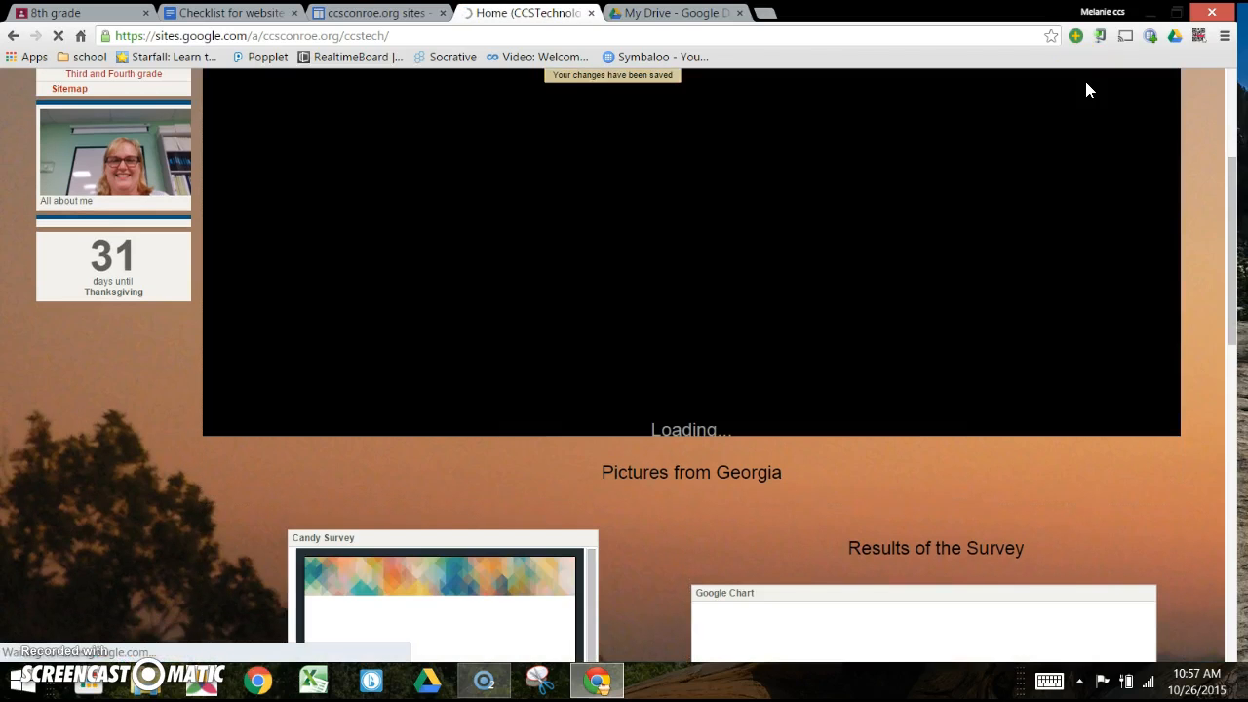
{"action": "scroll", "coordinate": [745, 401], "scroll_direction": "down", "scroll_amount": 3}
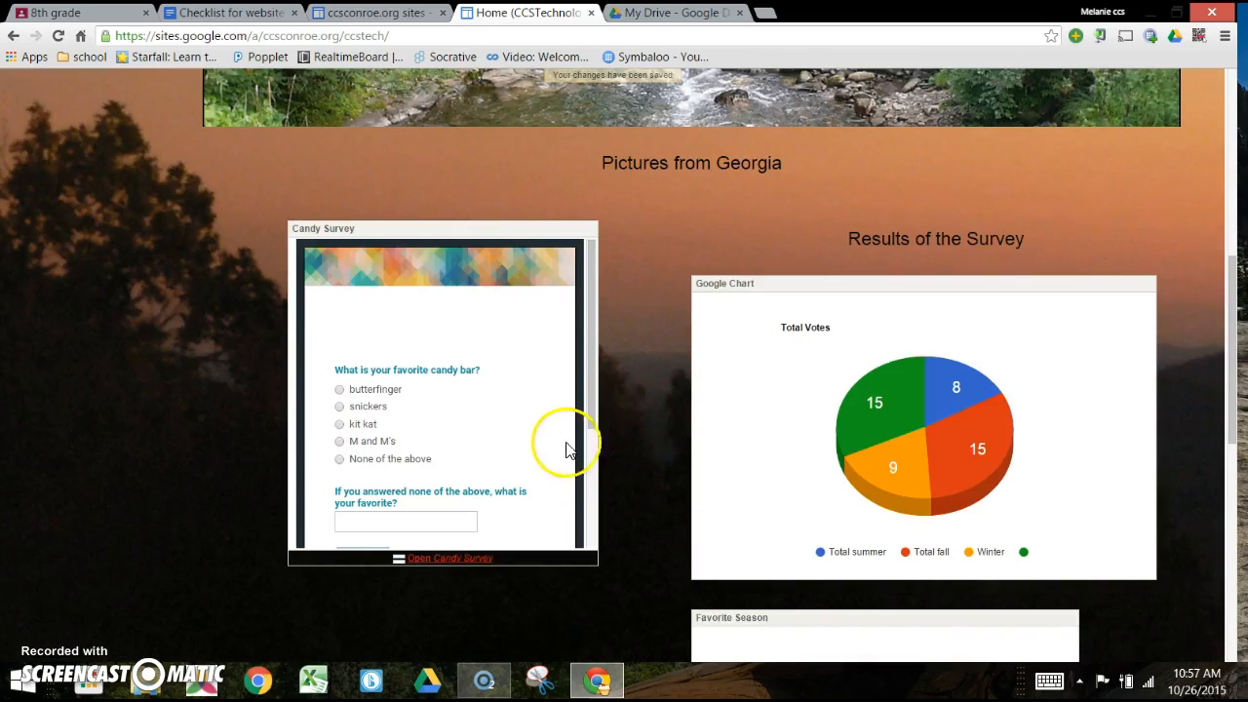
Step: Fill in the embedded Candy Survey on the Home page with snickers and submit the response
{"action": "mouse_move", "coordinate": [589, 388]}
{"action": "left_mouse_down"}
{"action": "mouse_move", "coordinate": [589, 454]}
{"action": "mouse_move", "coordinate": [588, 406]}
{"action": "left_mouse_up"}
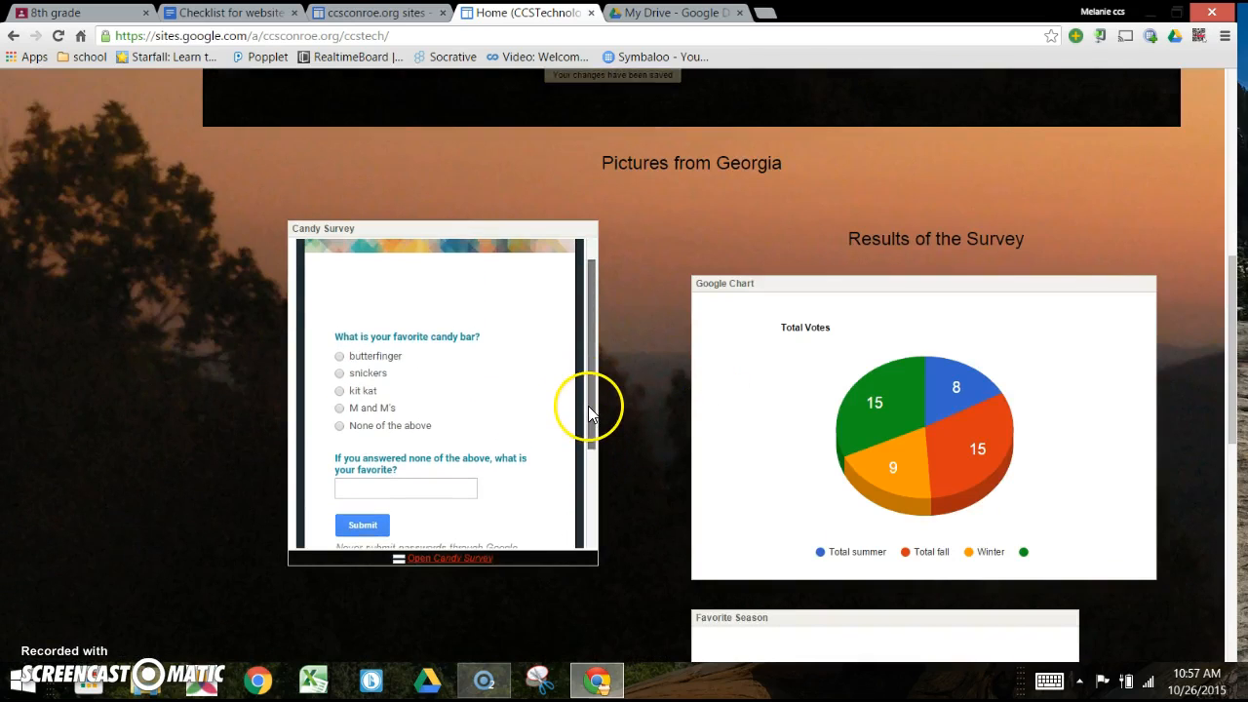
{"action": "left_click", "coordinate": [340, 375]}
{"action": "left_click", "coordinate": [361, 526]}
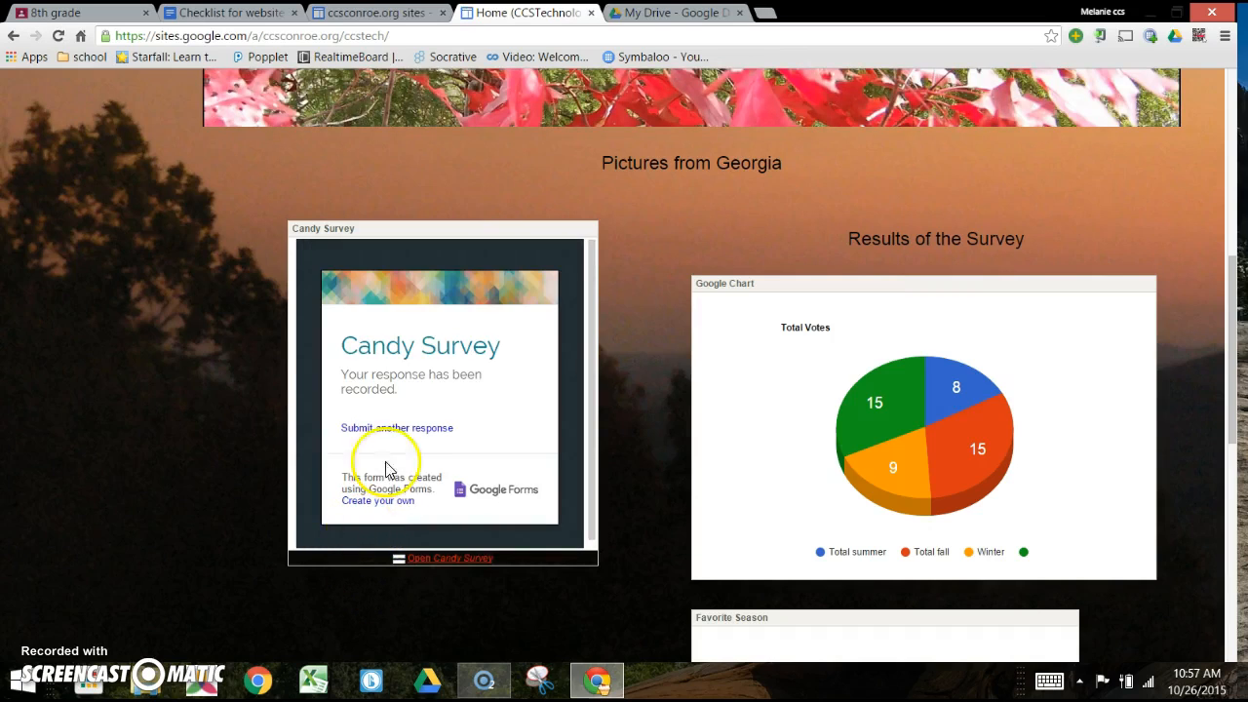
Step: Submit another response to the embedded Candy Survey, again choosing snickers as the favorite candy bar
{"action": "left_click", "coordinate": [398, 427]}
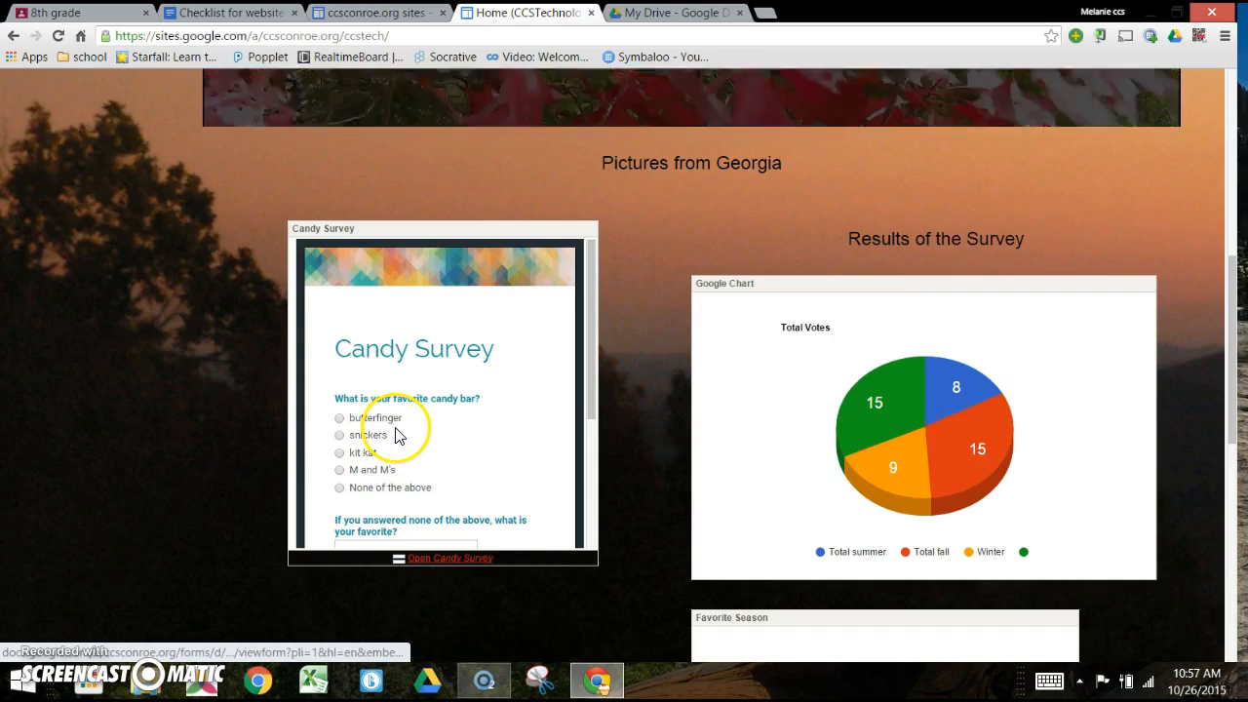
{"action": "left_click", "coordinate": [340, 435]}
{"action": "scroll", "coordinate": [405, 527], "scroll_direction": "down", "scroll_amount": 2}
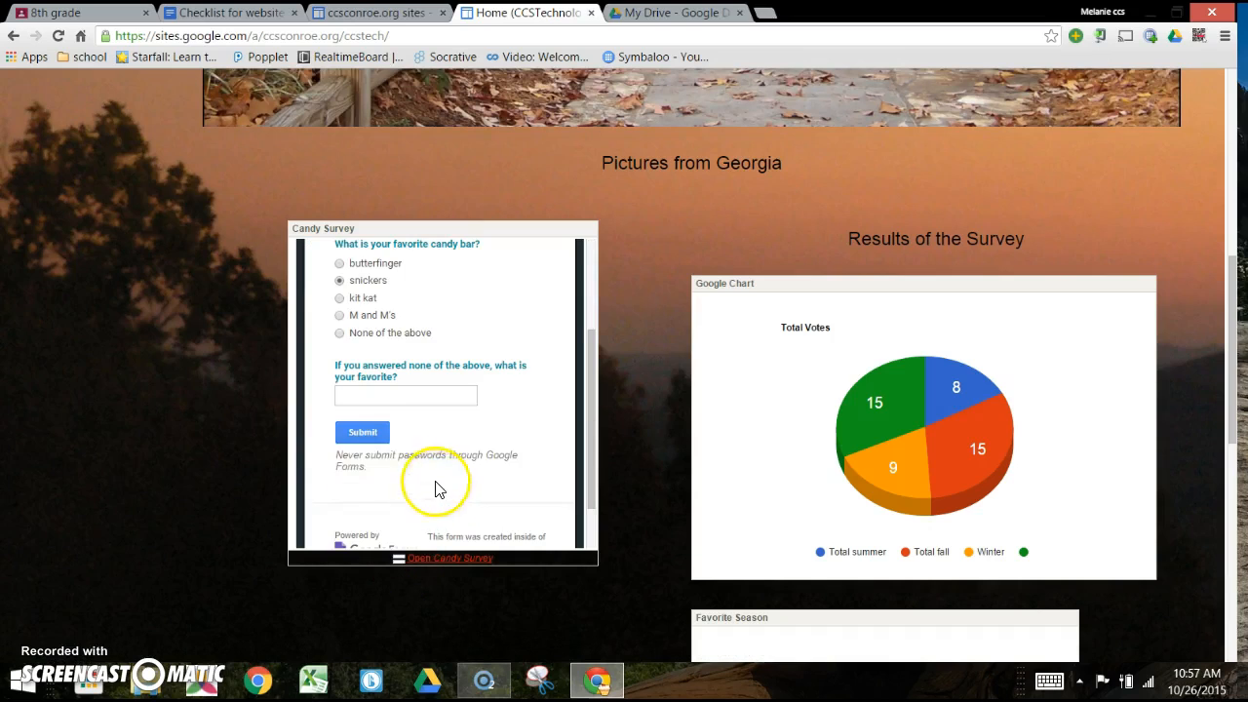
{"action": "left_click", "coordinate": [361, 435]}
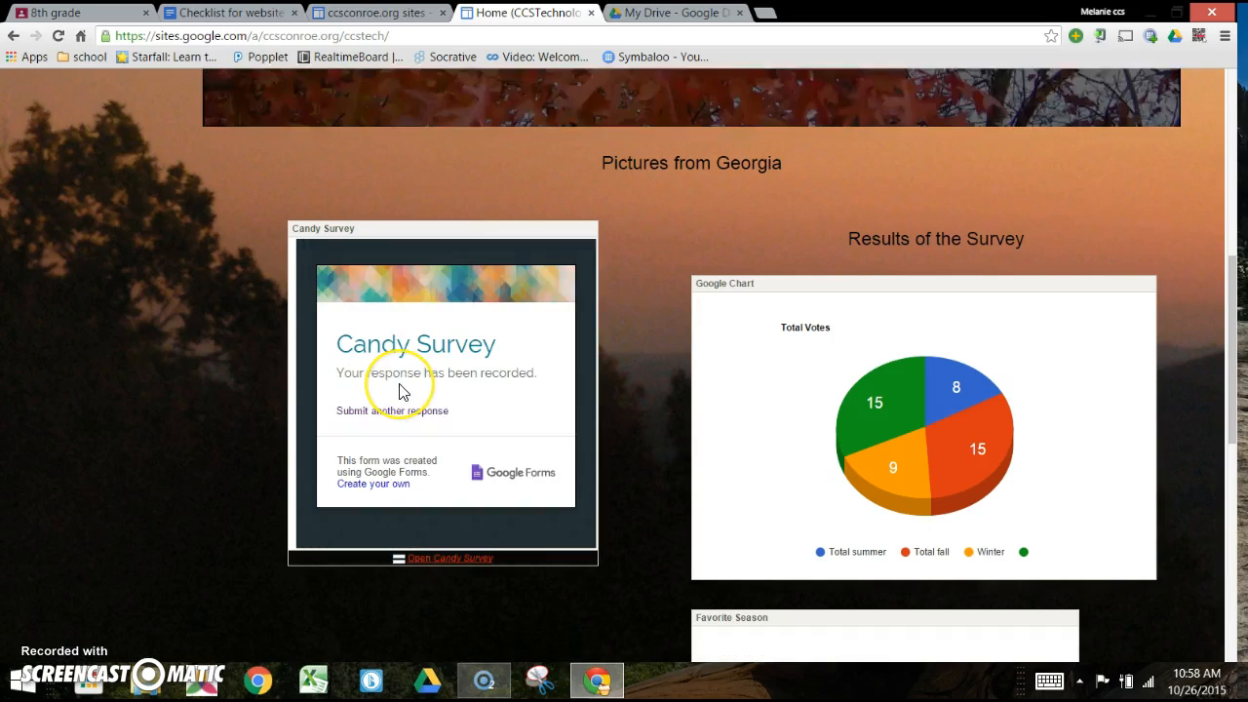
Step: Submit a further Candy Survey response with M and M's as the favorite candy bar
{"action": "scroll", "coordinate": [398, 390], "scroll_direction": "down", "scroll_amount": 3}
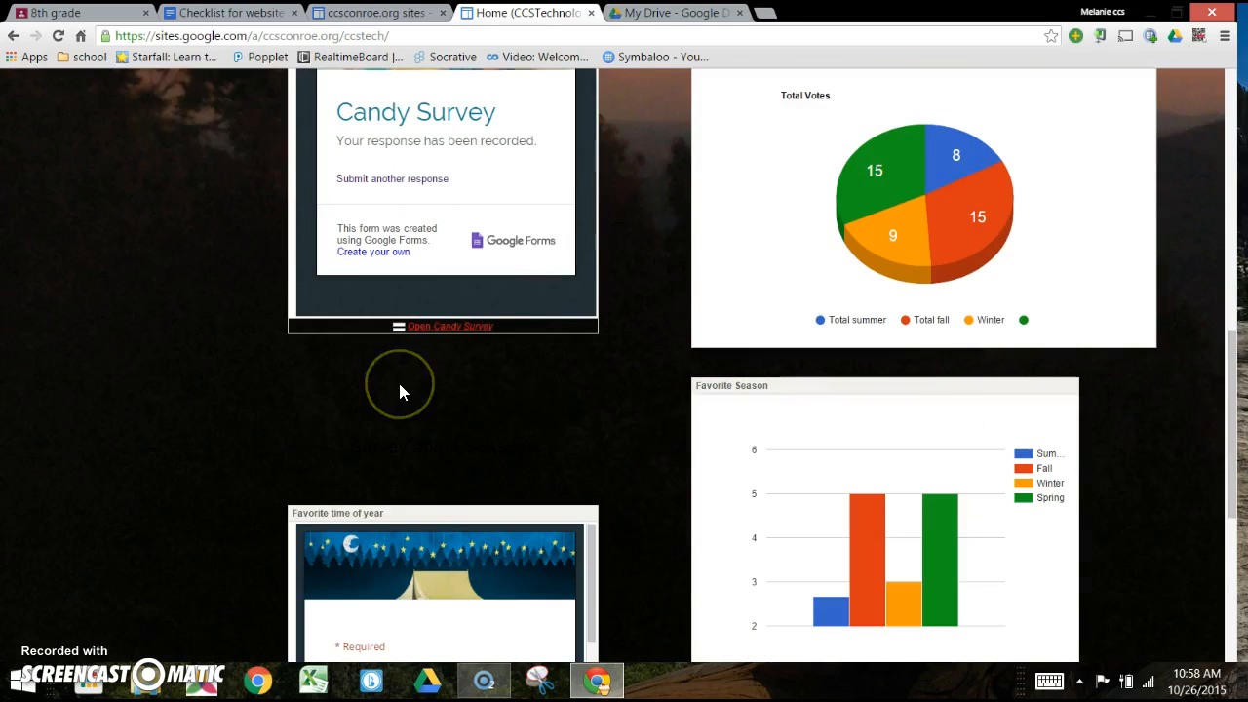
{"action": "left_click", "coordinate": [417, 184]}
{"action": "scroll", "coordinate": [418, 244], "scroll_direction": "down", "scroll_amount": 1}
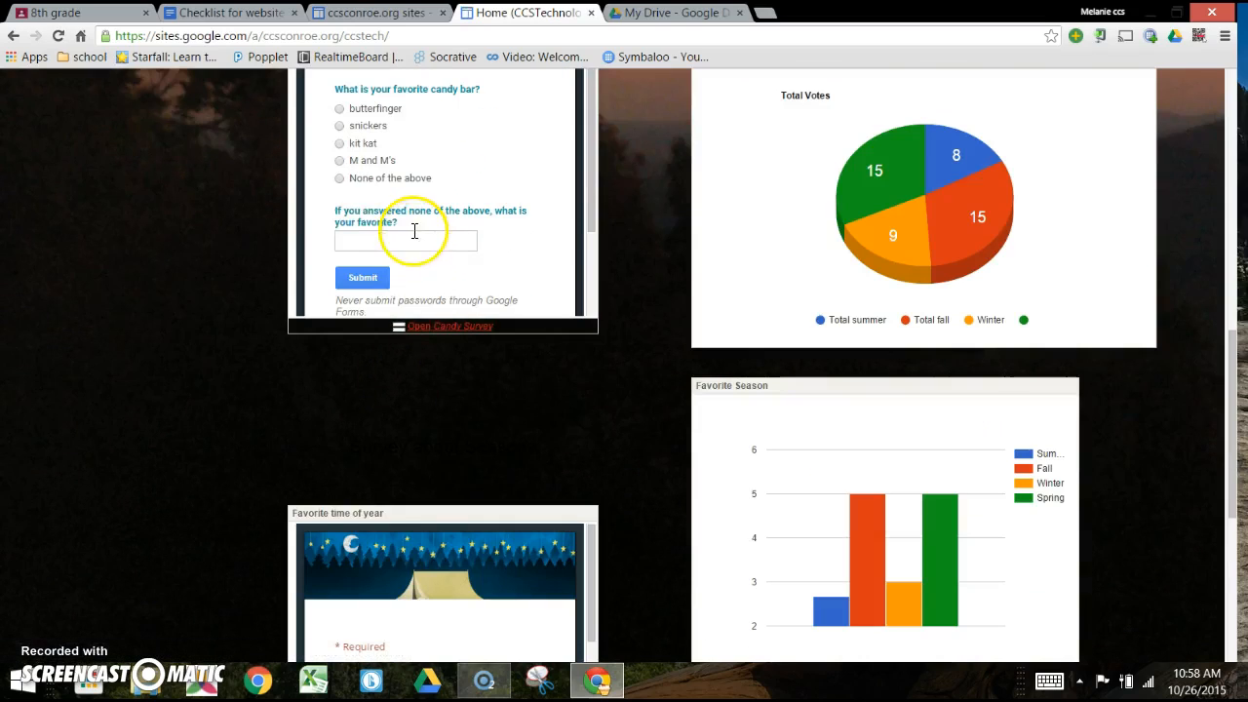
{"action": "left_click", "coordinate": [339, 161]}
{"action": "left_click", "coordinate": [371, 279]}
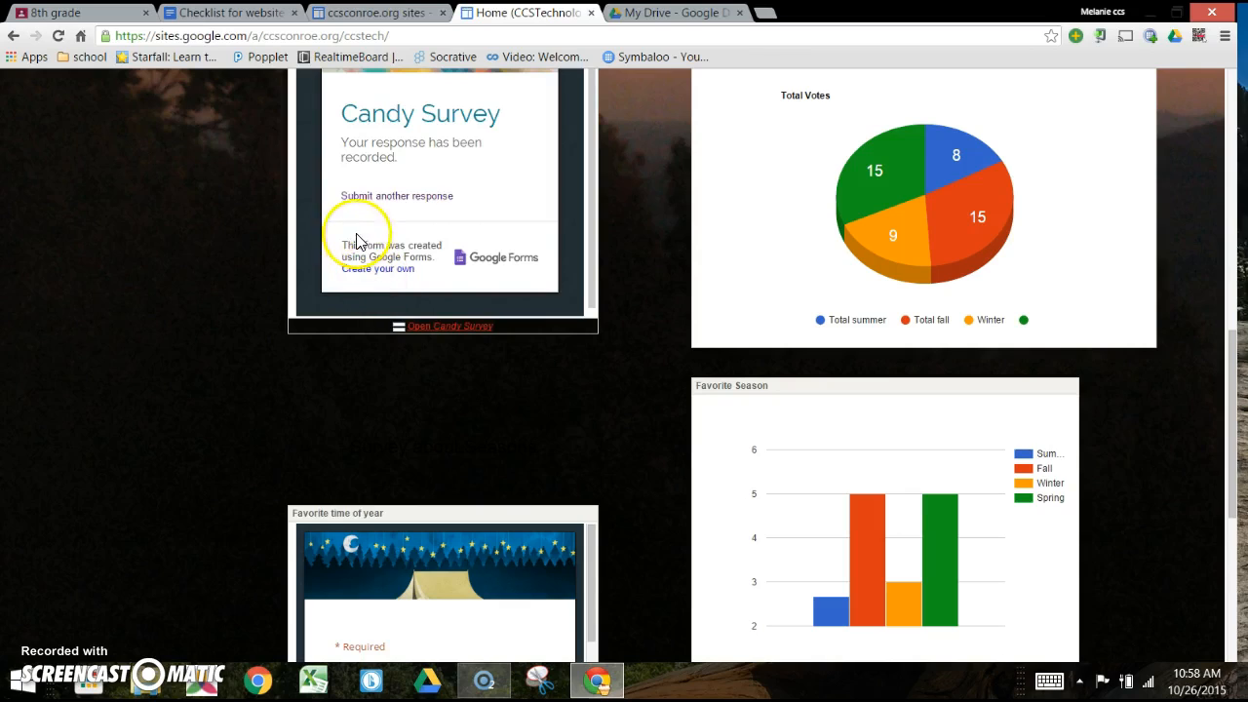
Step: Submit another Candy Survey response choosing None of the above, with Baby Ruth as the written-in favorite
{"action": "left_click", "coordinate": [395, 197]}
{"action": "left_click", "coordinate": [339, 255]}
{"action": "scroll", "coordinate": [444, 200], "scroll_direction": "down", "scroll_amount": 2}
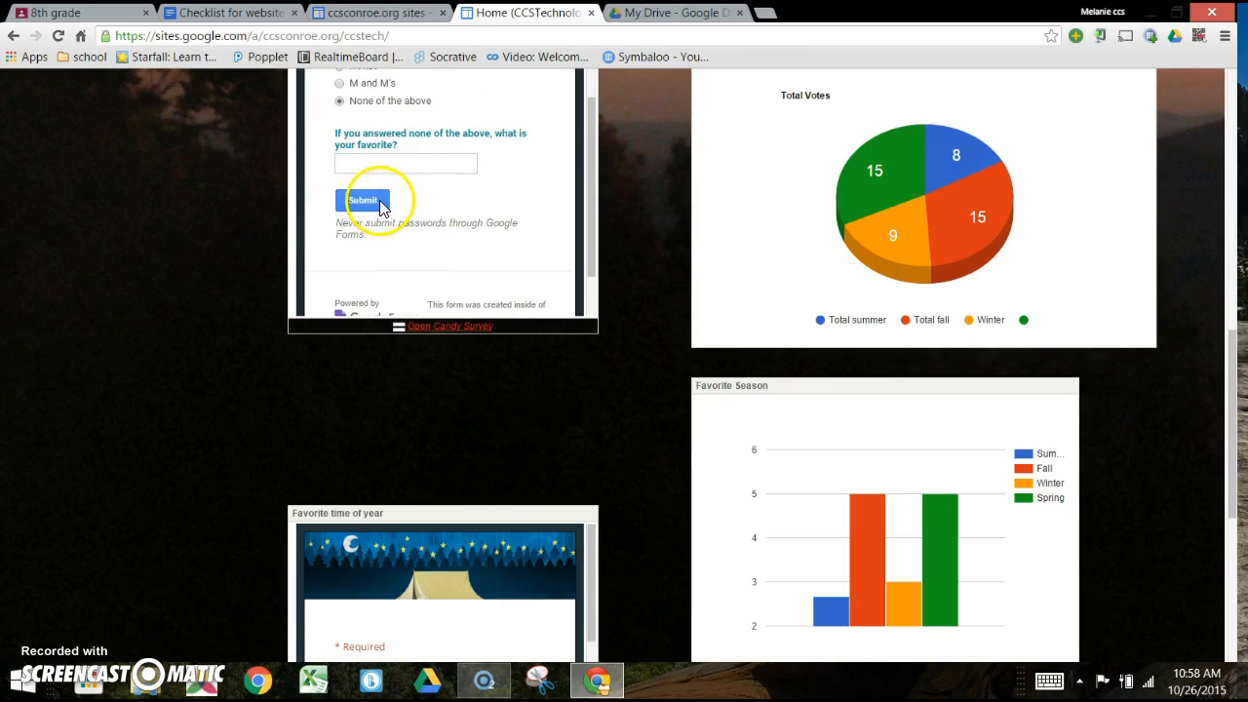
{"action": "left_click", "coordinate": [384, 163]}
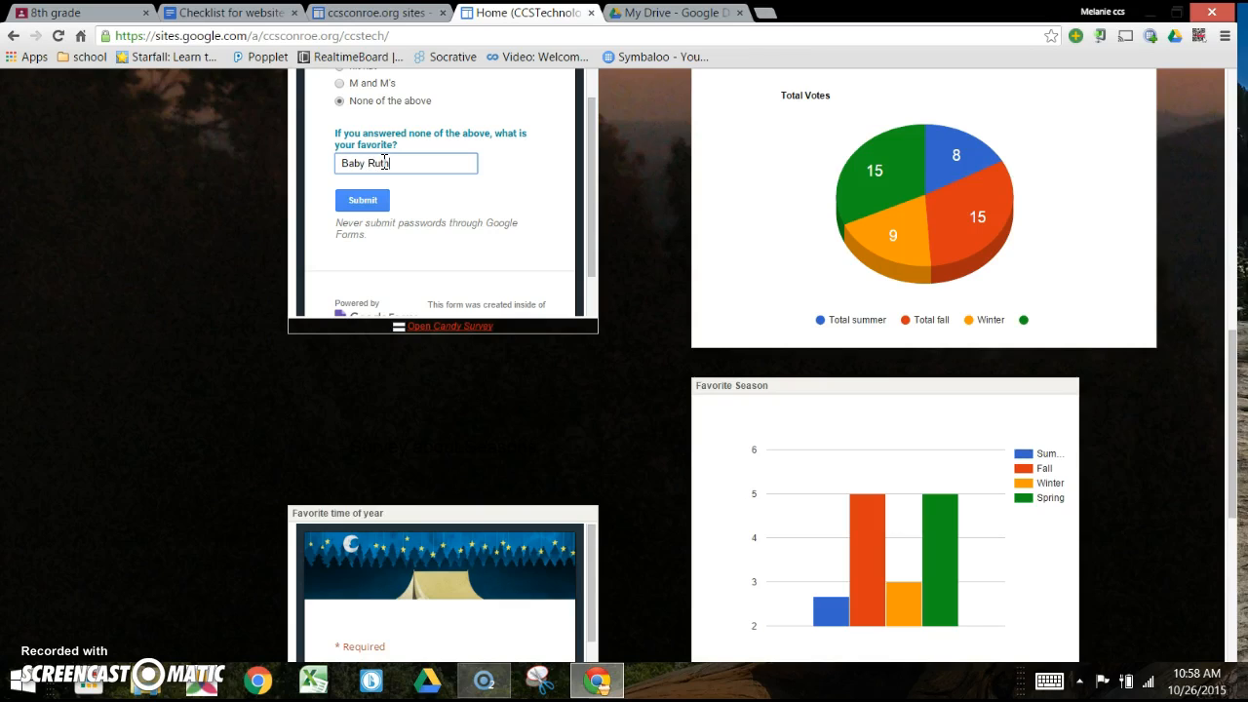
{"action": "type", "text": "th"}
{"action": "left_click", "coordinate": [365, 203]}
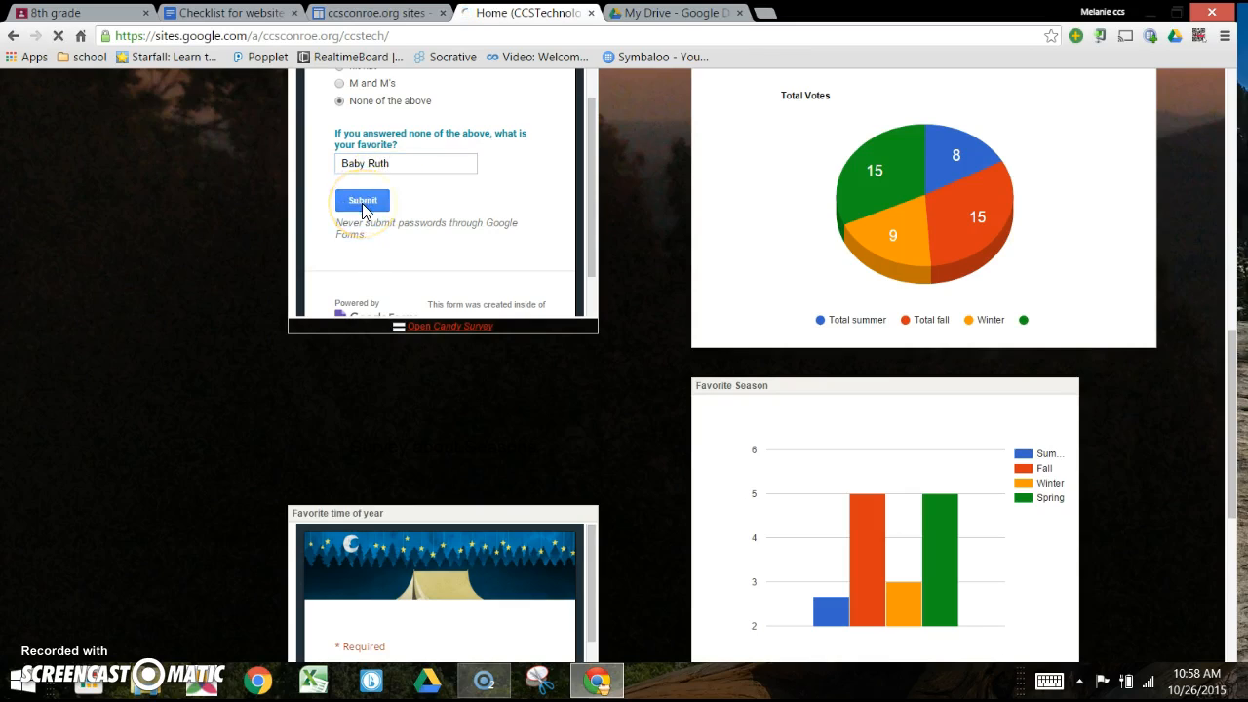
Step: Switch to Google Drive and open the Candy Survey (Responses) spreadsheet
{"action": "scroll", "coordinate": [390, 213], "scroll_direction": "up", "scroll_amount": 2}
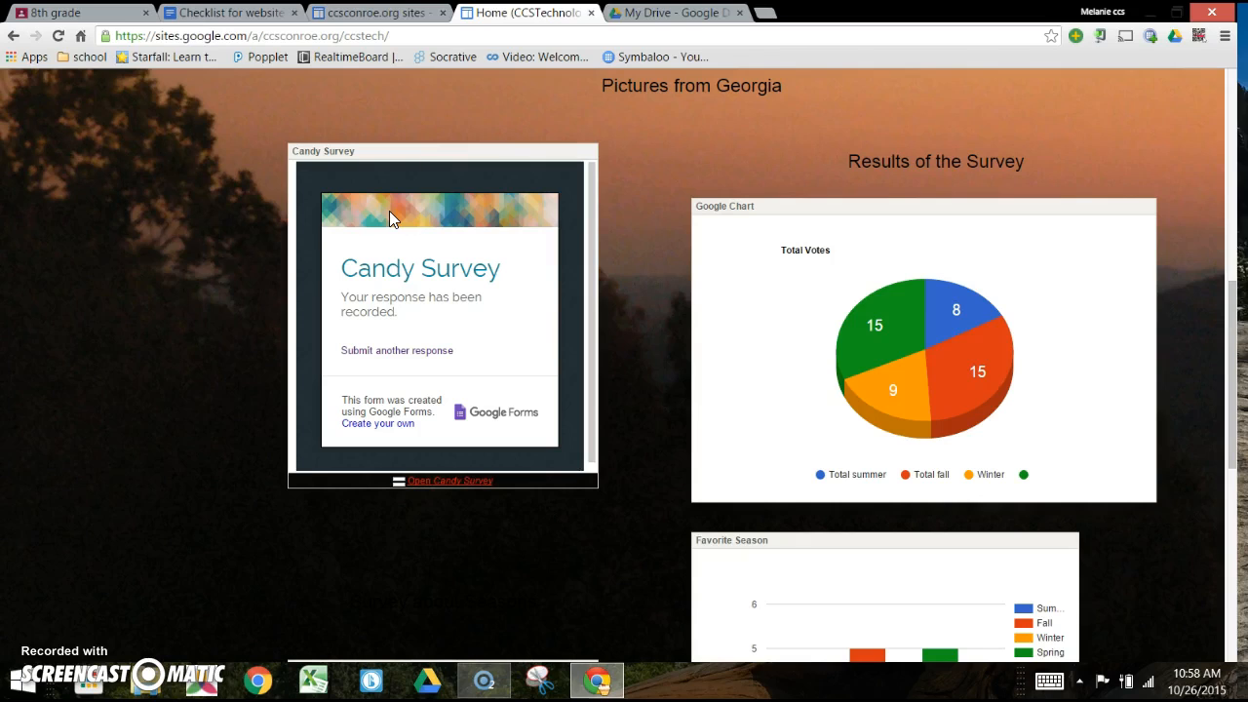
{"action": "left_click", "coordinate": [680, 13]}
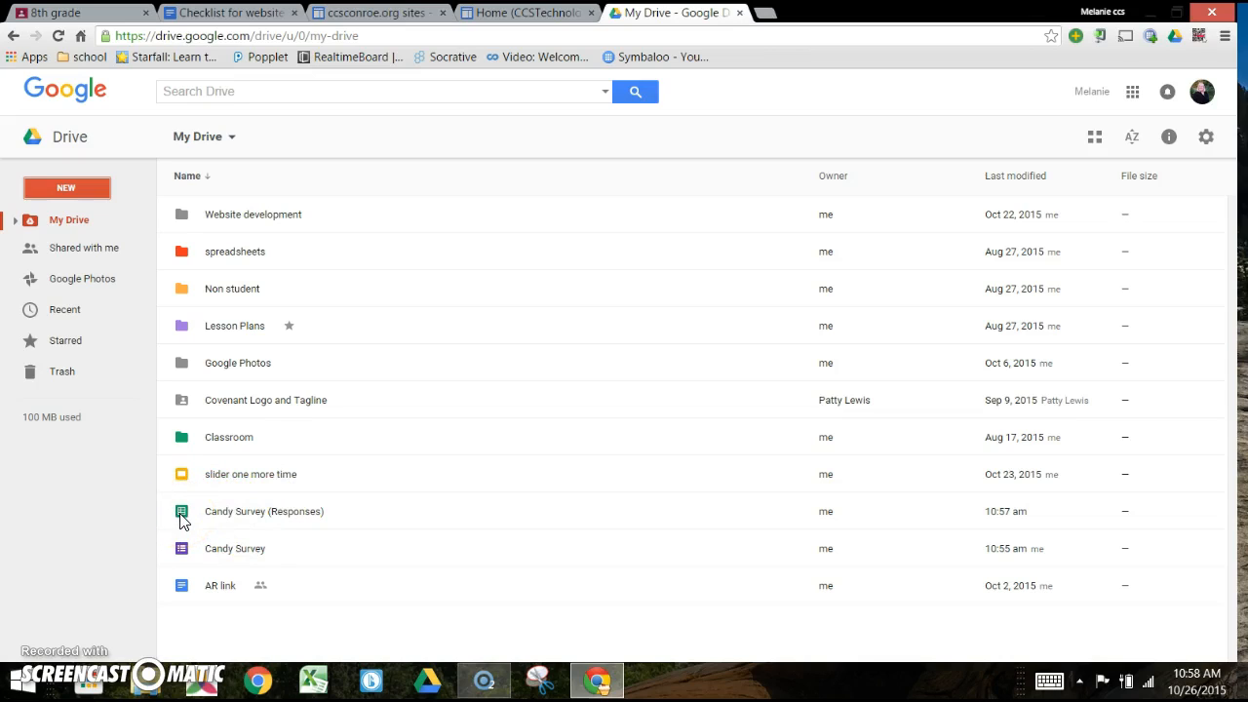
{"action": "double_click", "coordinate": [250, 521]}
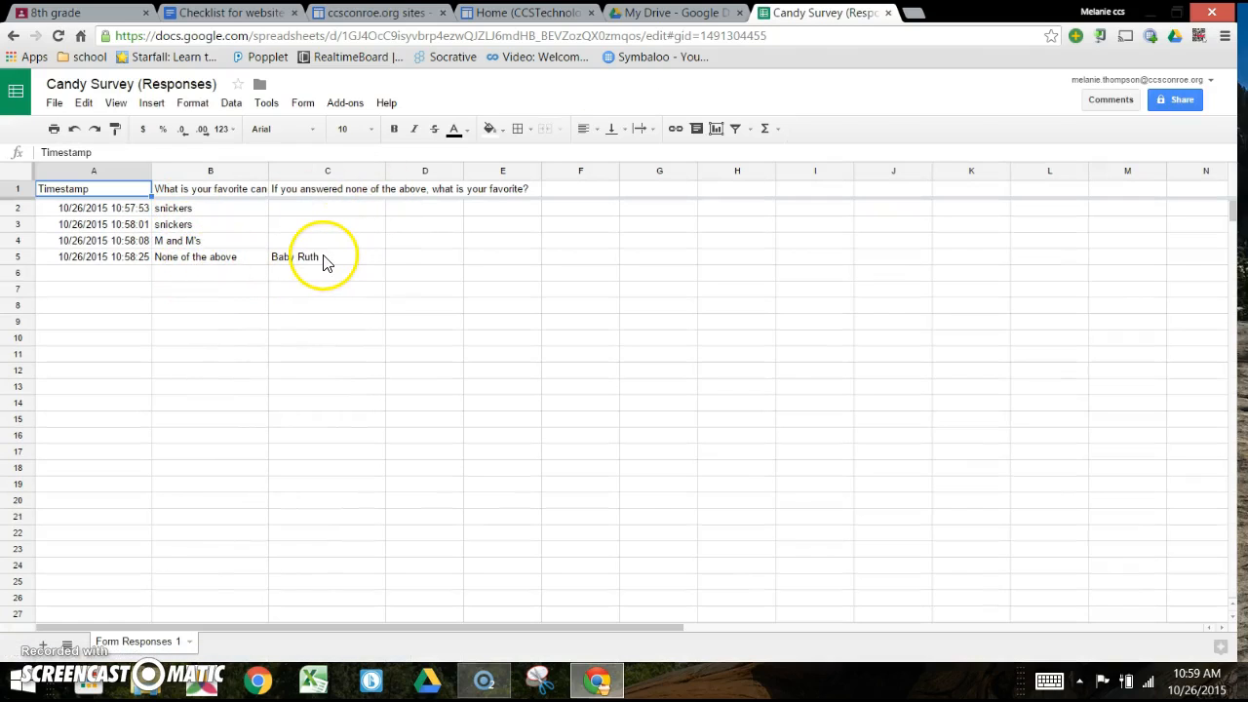
Step: Count the snickers votes in cell F2 with the formula =COUNTIF(B2:B1001,B2)
{"action": "left_click", "coordinate": [591, 192]}
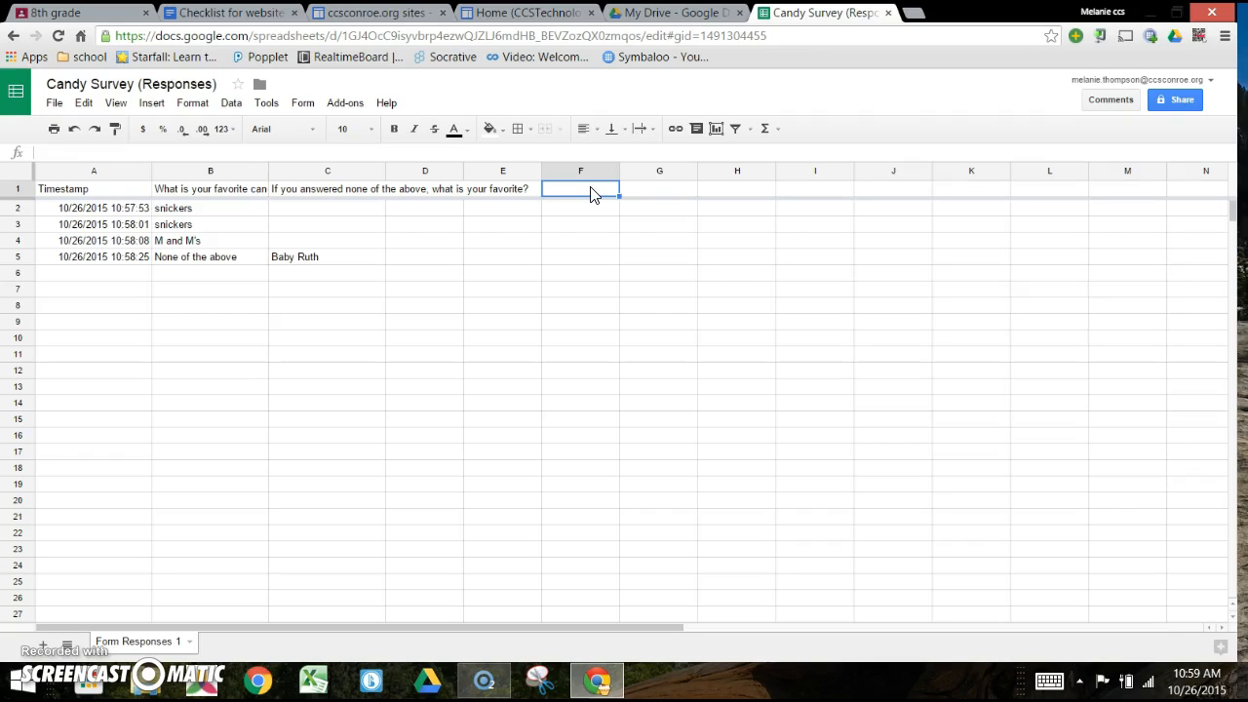
{"action": "left_click", "coordinate": [591, 212]}
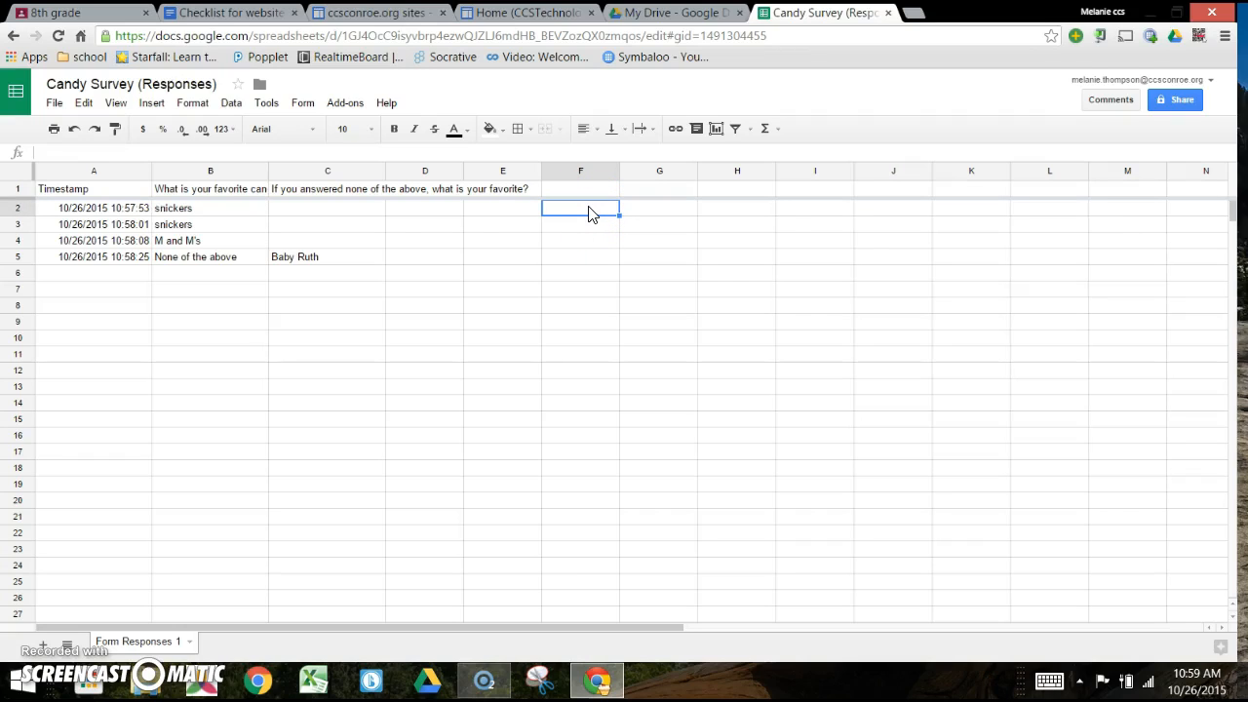
{"action": "type", "text": "="}
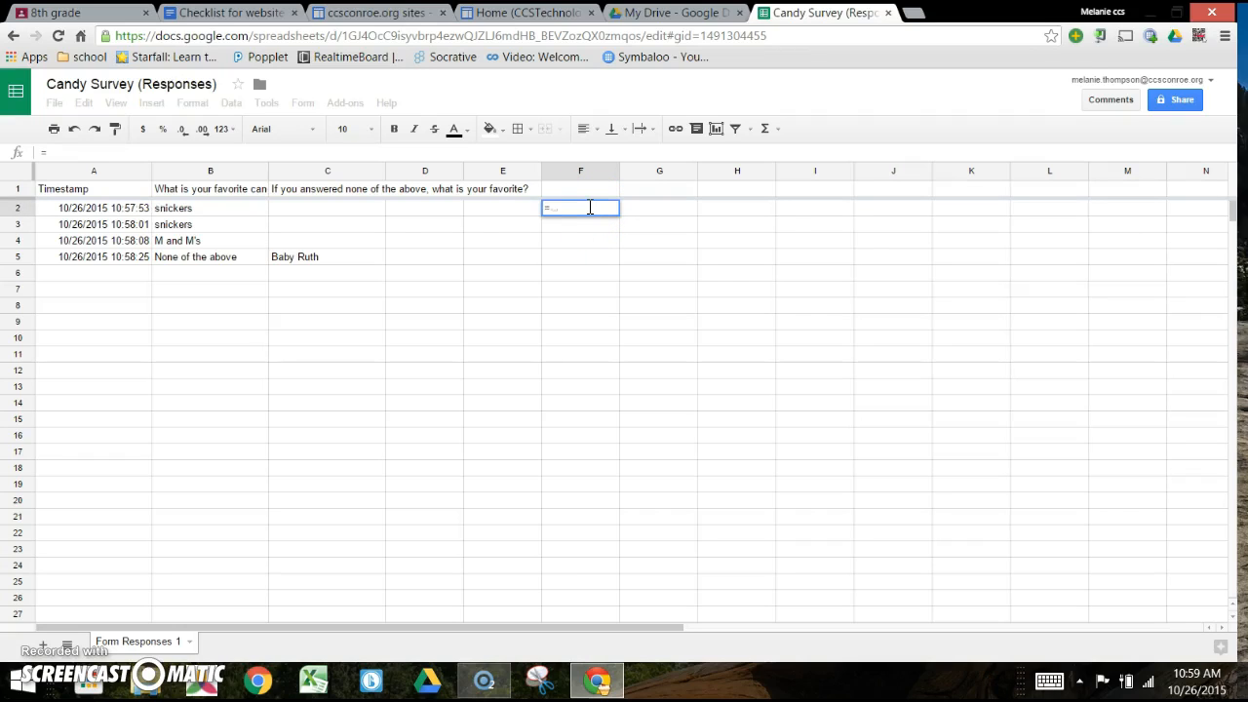
{"action": "type", "text": "count"}
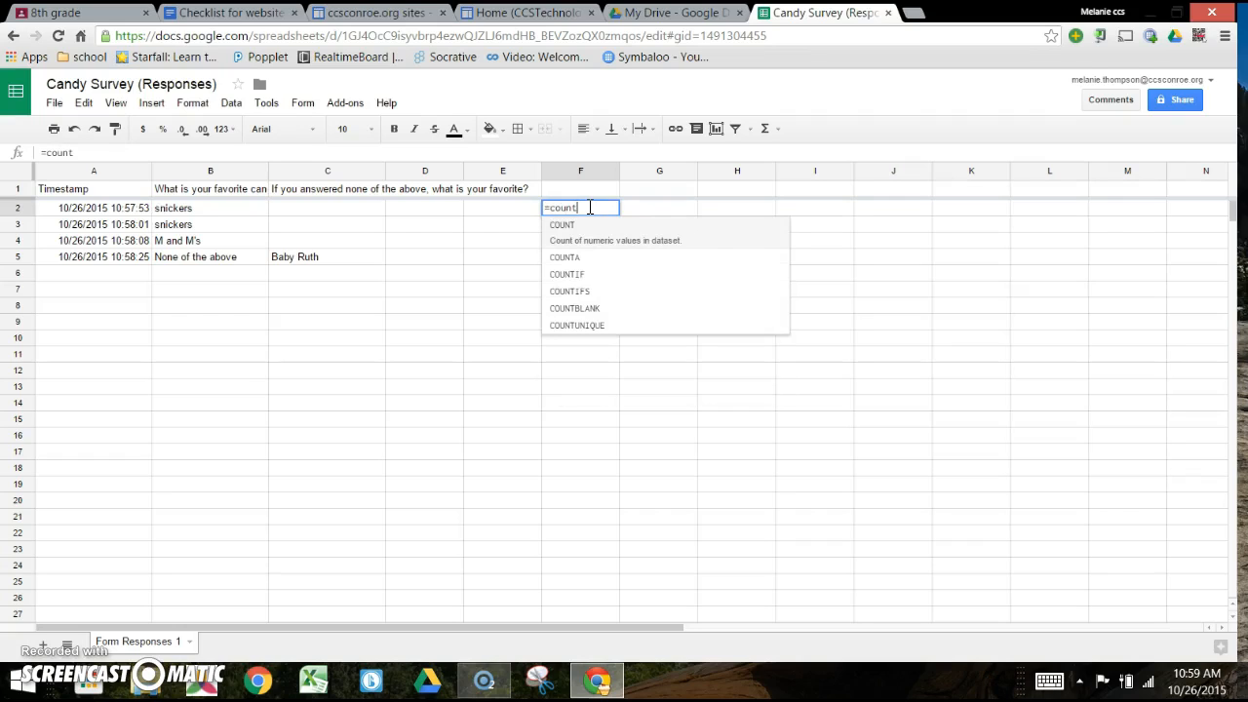
{"action": "type", "text": "if"}
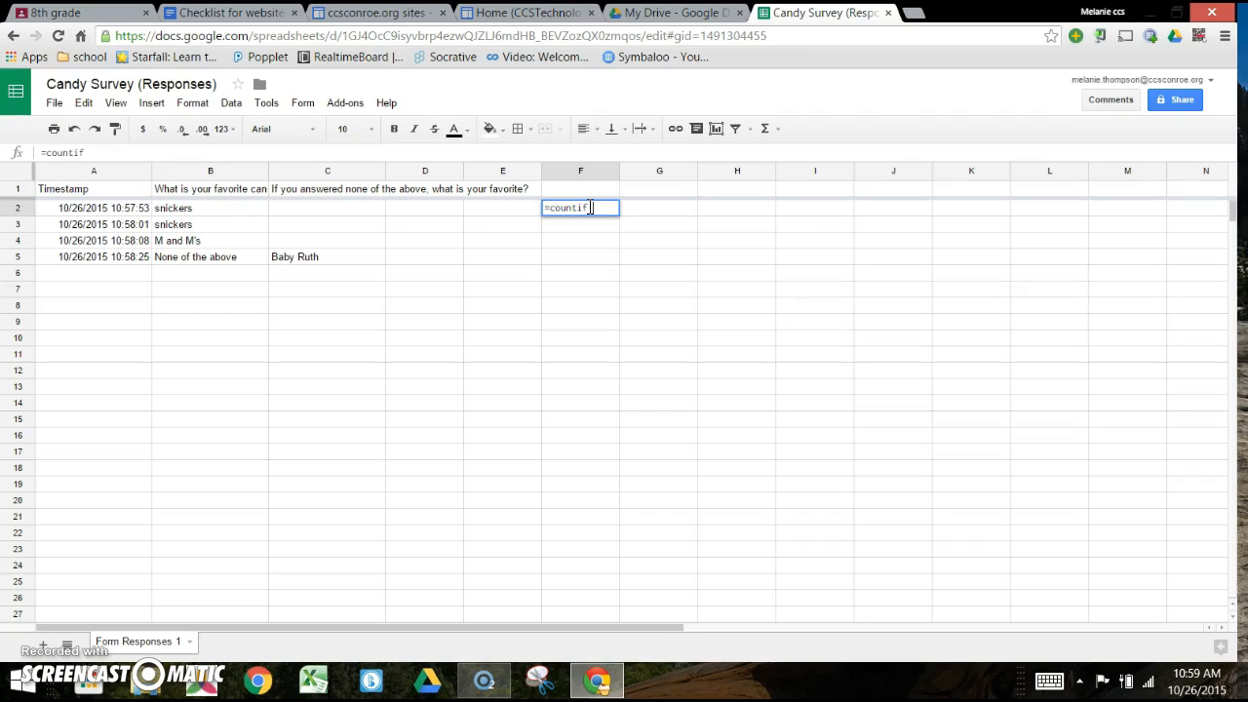
{"action": "key", "text": "BackSpace"}
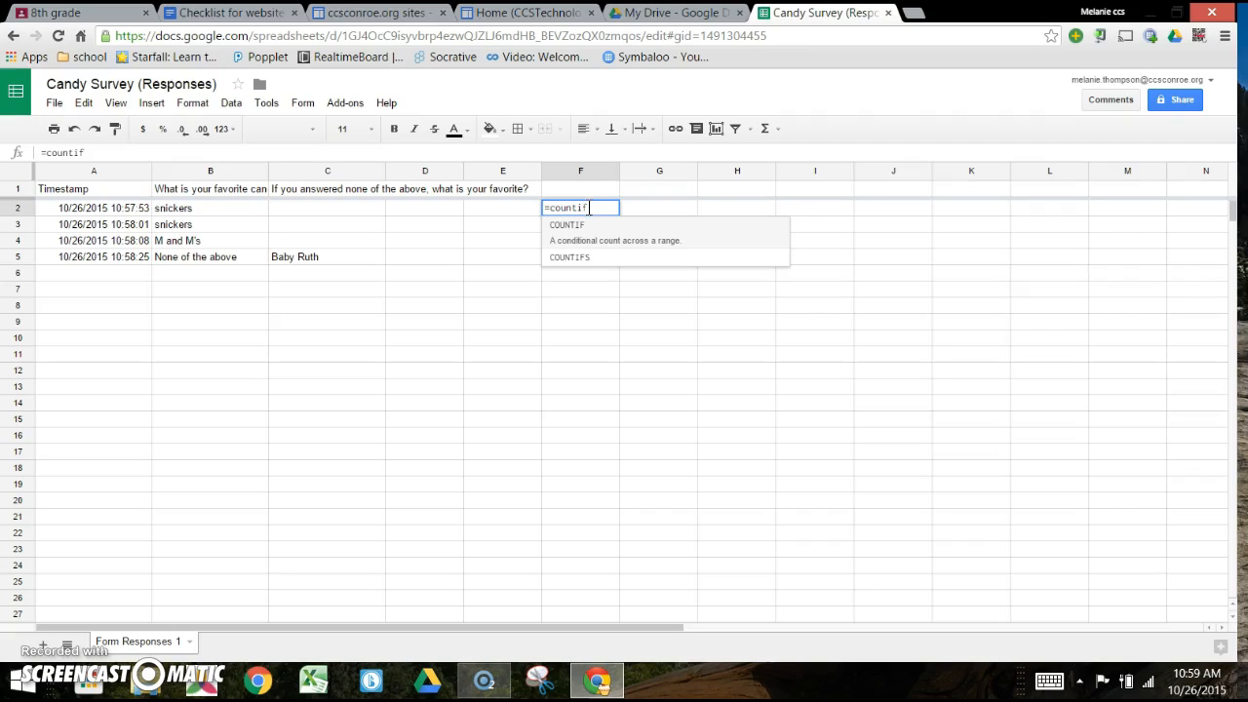
{"action": "left_click", "coordinate": [580, 235]}
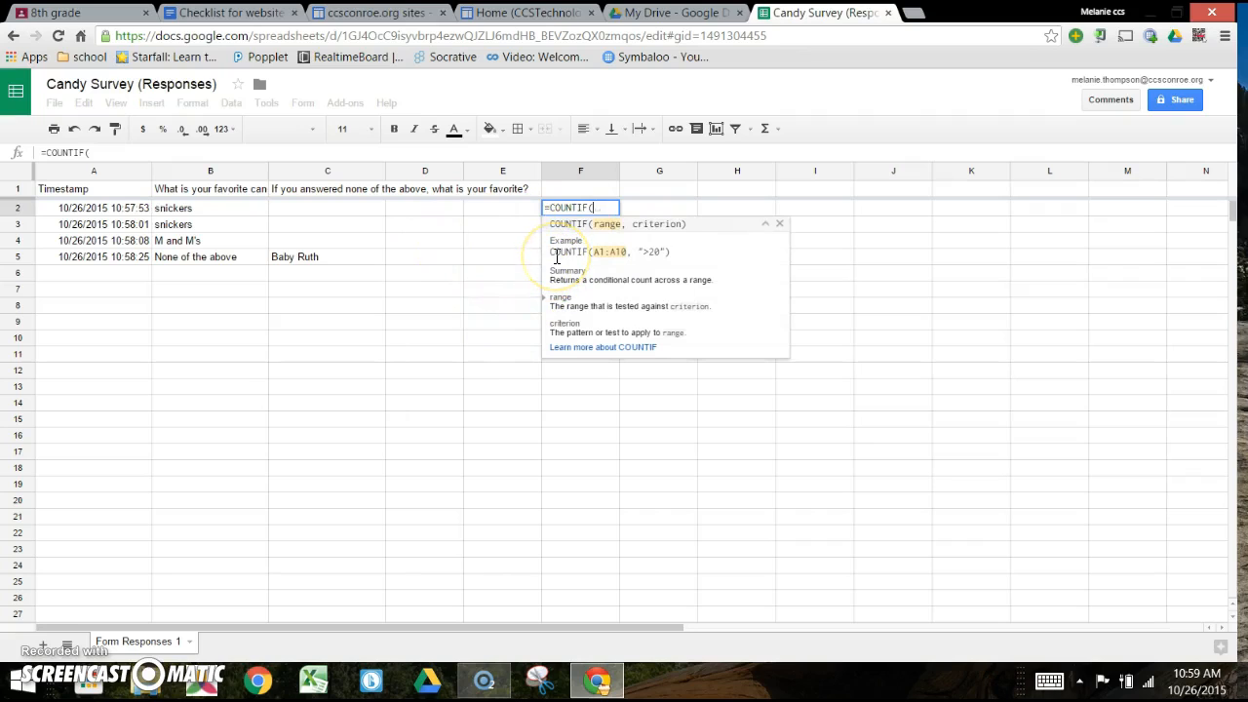
{"action": "left_click", "coordinate": [181, 209]}
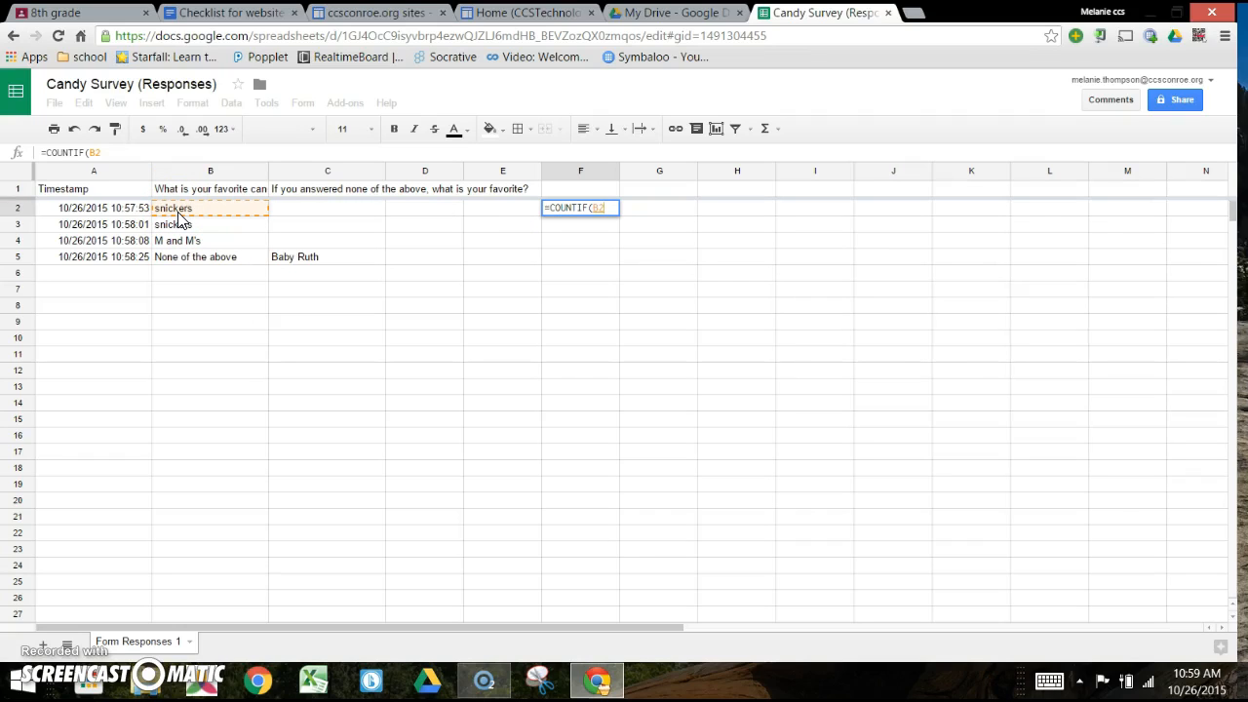
{"action": "type", "text": ":b"}
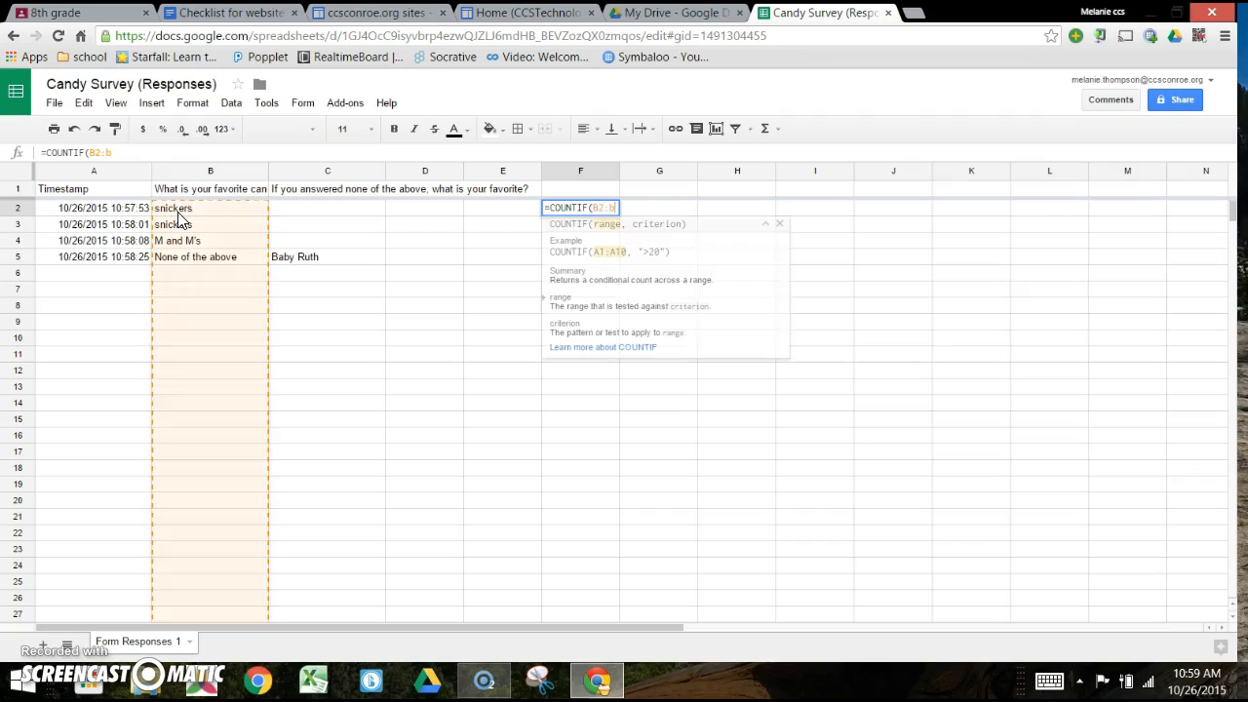
{"action": "type", "text": "1001"}
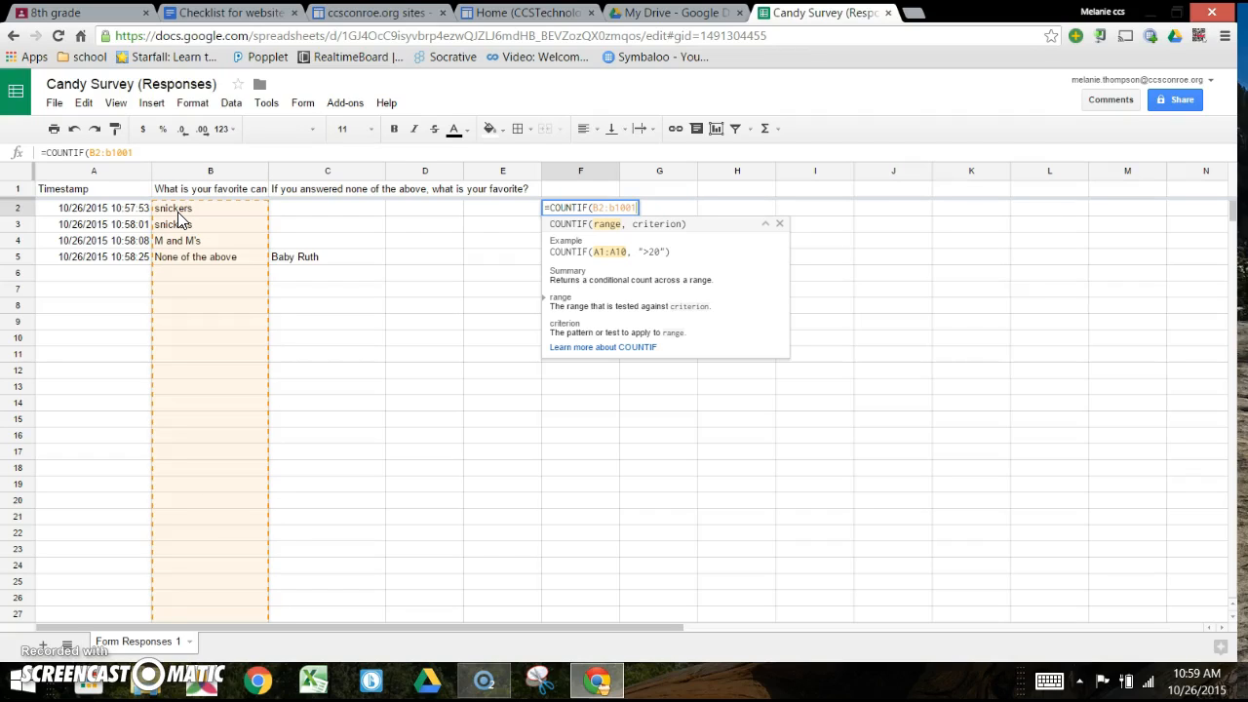
{"action": "type", "text": ","}
{"action": "left_click", "coordinate": [179, 213]}
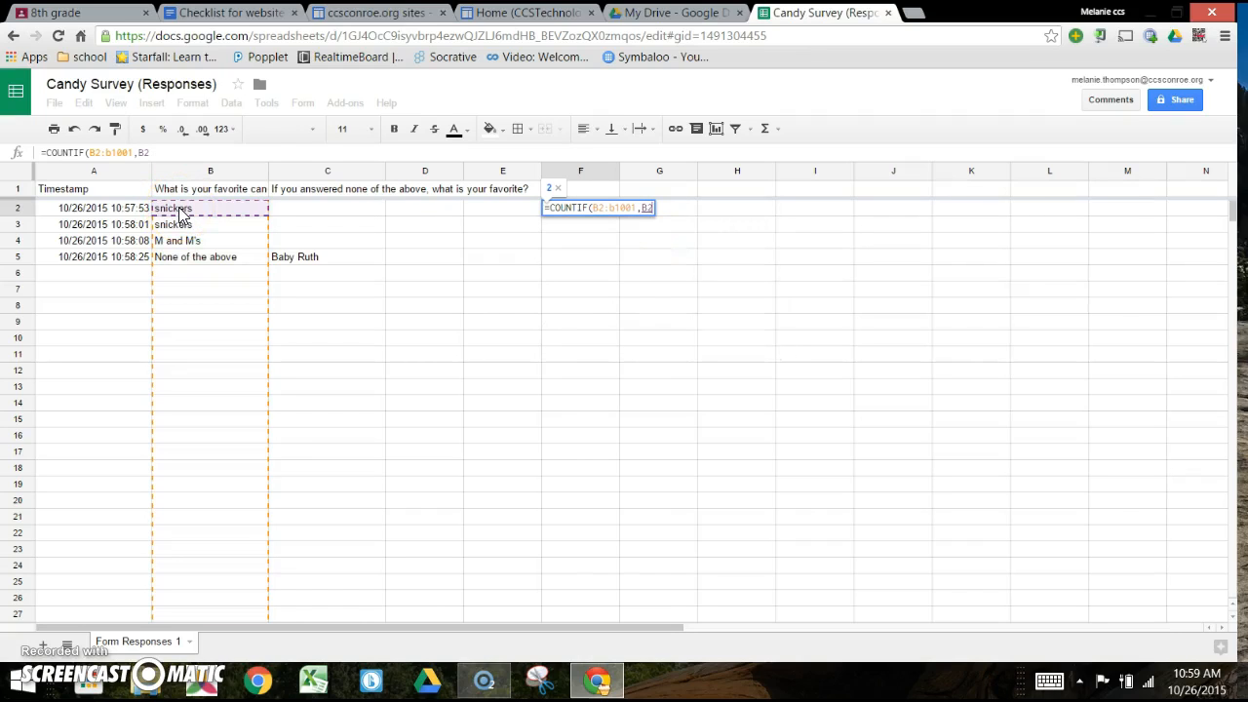
{"action": "key", "text": "Return"}
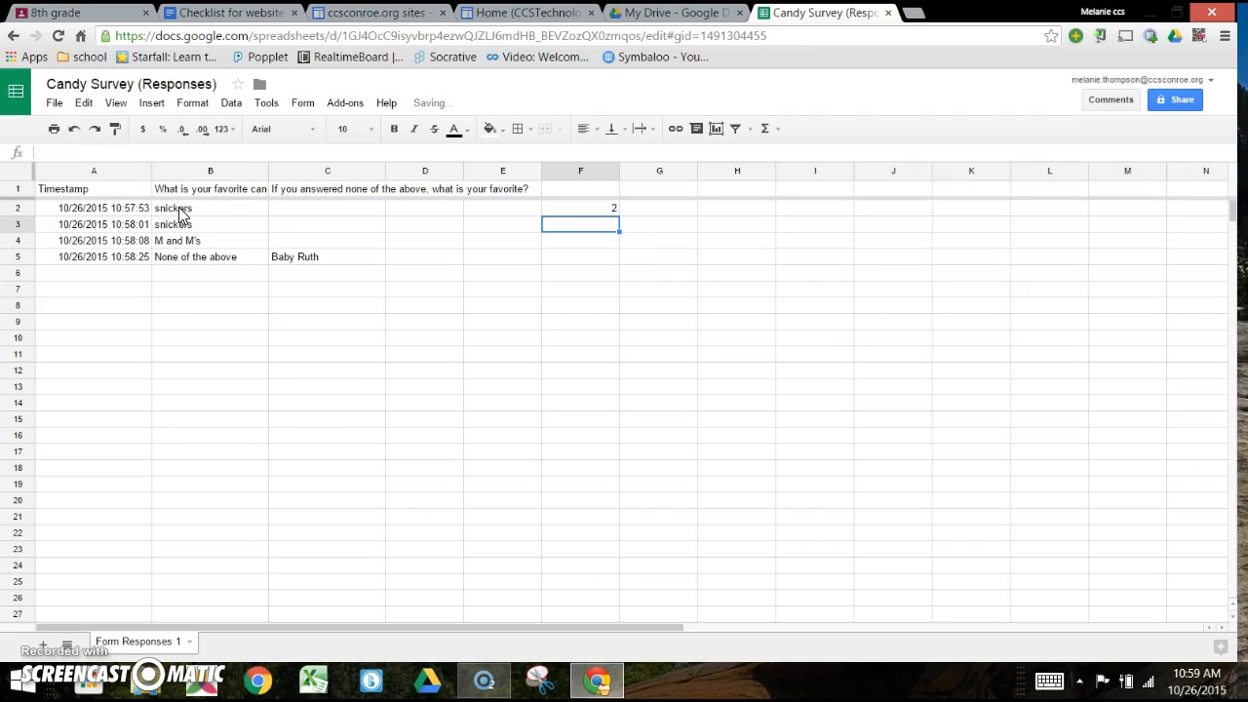
Step: Label the count by entering Snickers in E2, and add the headings "types of Candy" in E1 and "Amount" in F1
{"action": "left_click", "coordinate": [502, 209]}
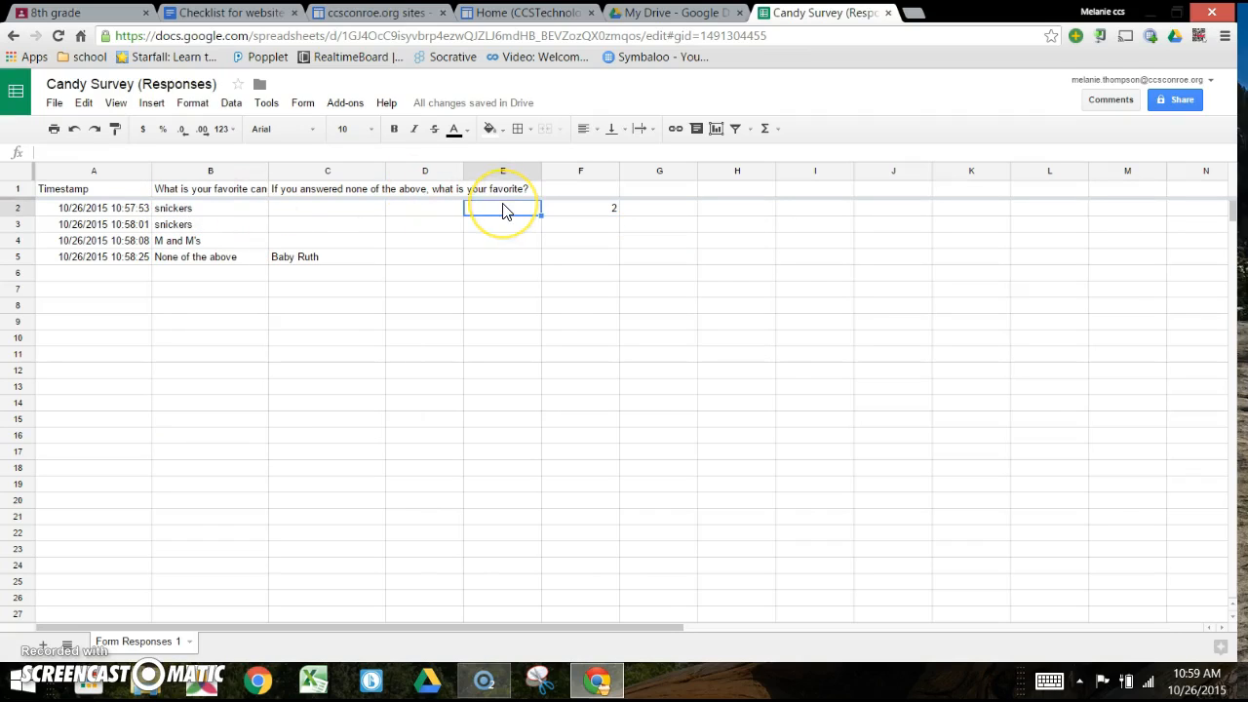
{"action": "type", "text": "Snickers"}
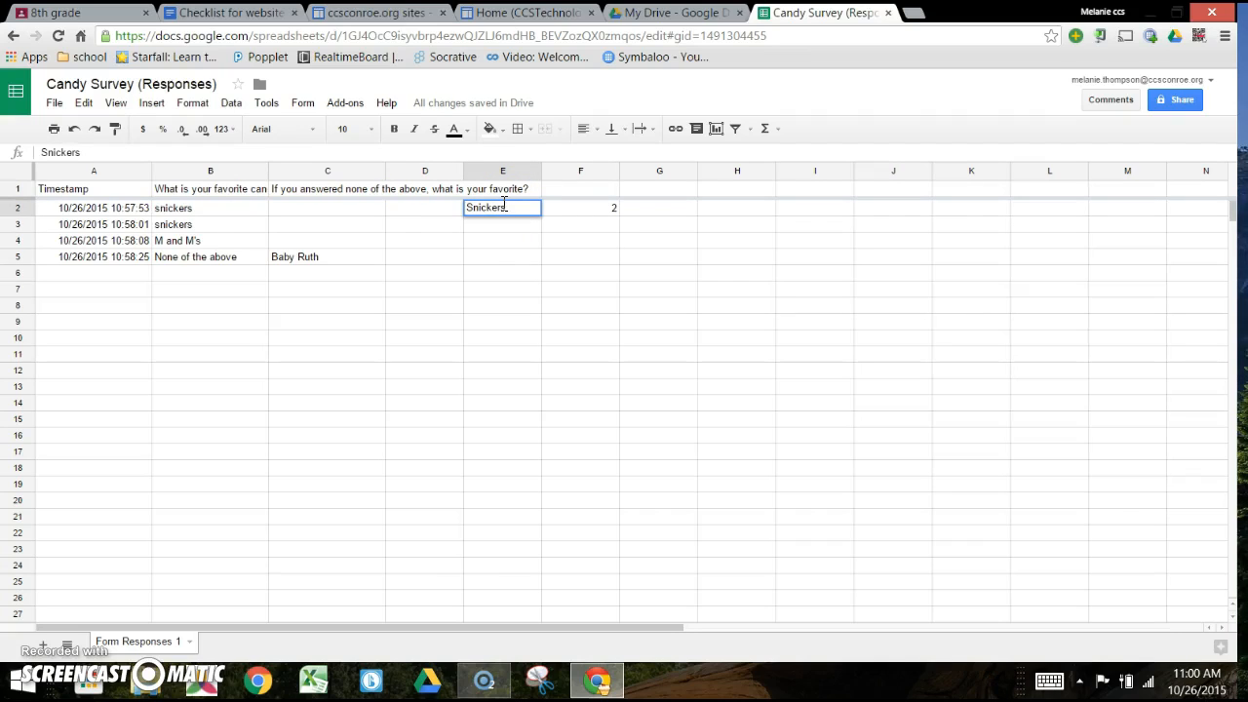
{"action": "left_click", "coordinate": [507, 192]}
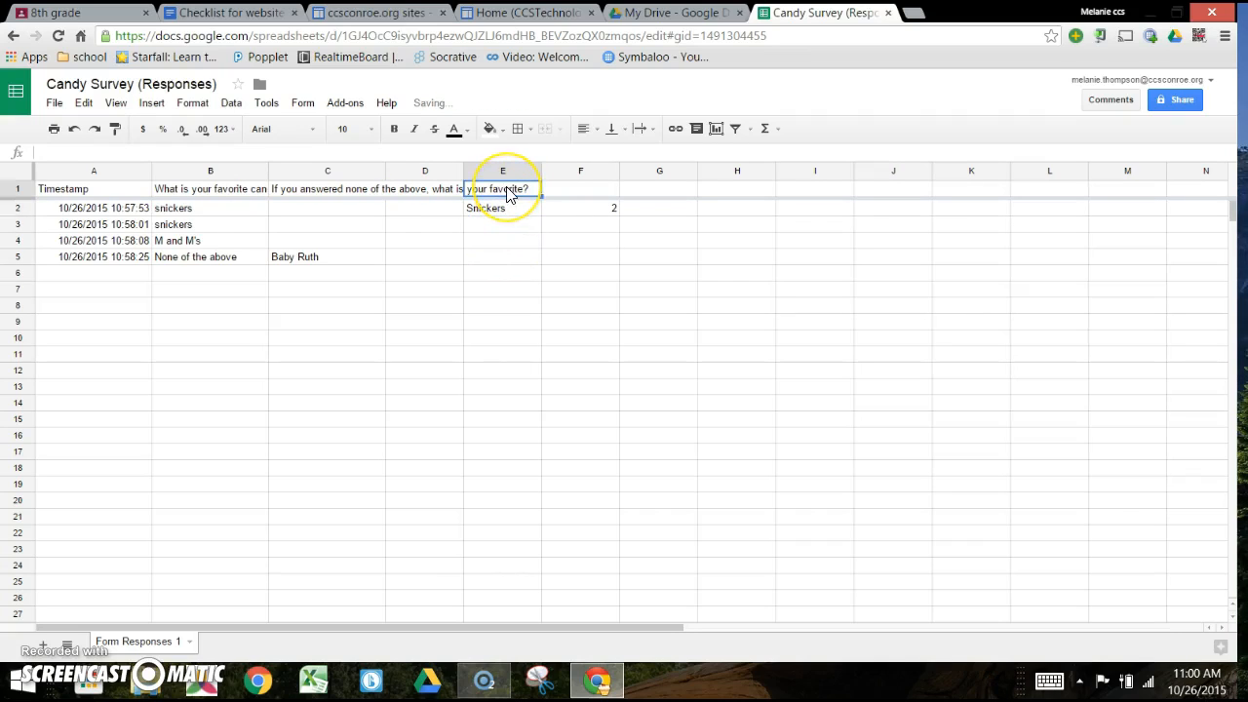
{"action": "type", "text": "types of Cany"}
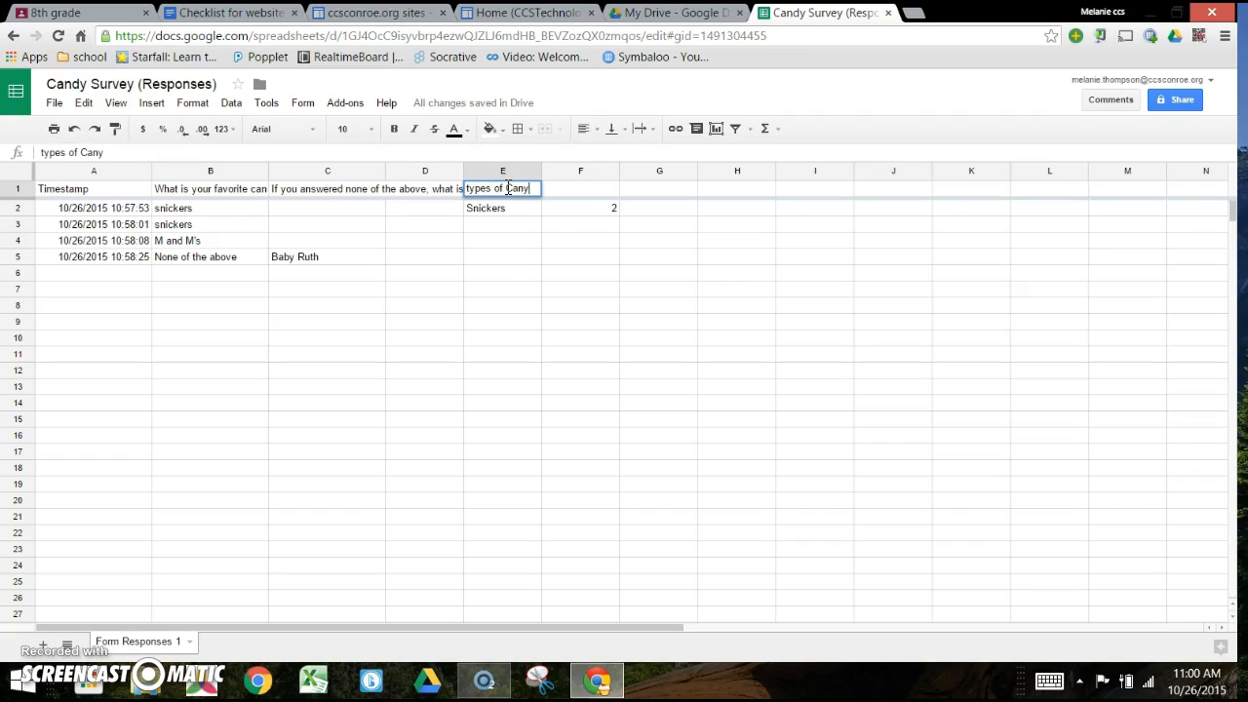
{"action": "key", "text": "BackSpace"}
{"action": "type", "text": "dy"}
{"action": "left_click", "coordinate": [572, 193]}
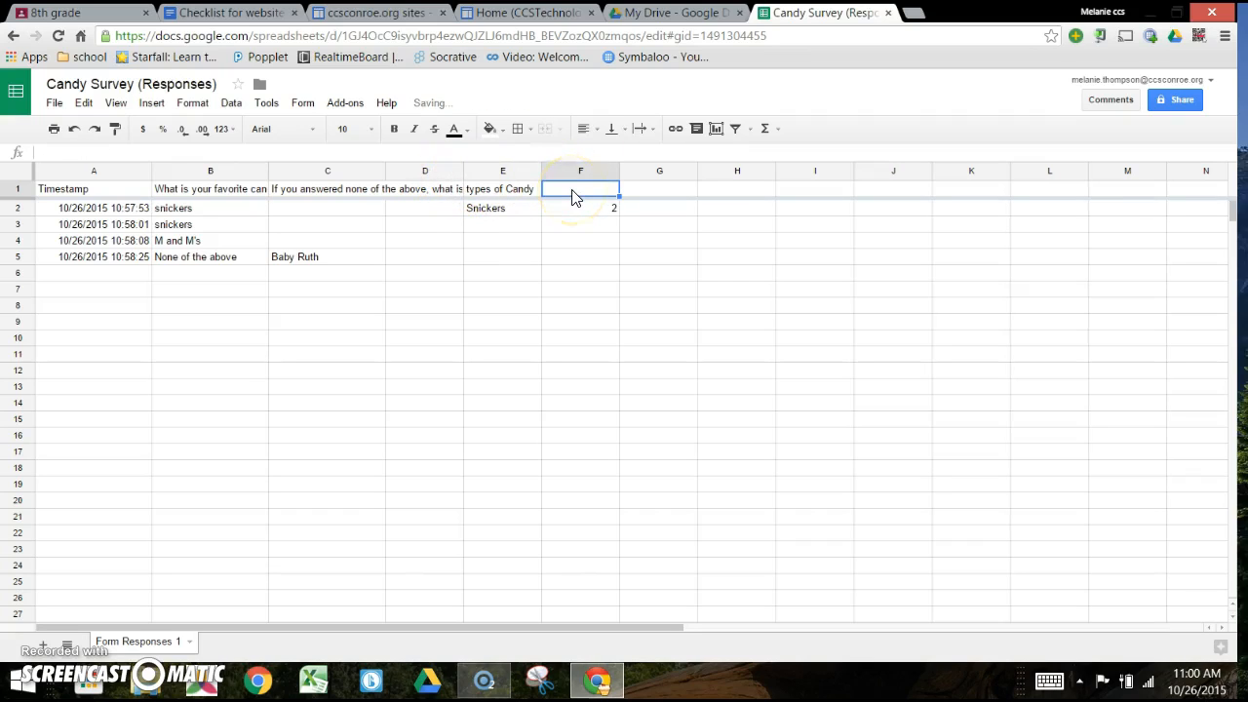
{"action": "type", "text": "Amount"}
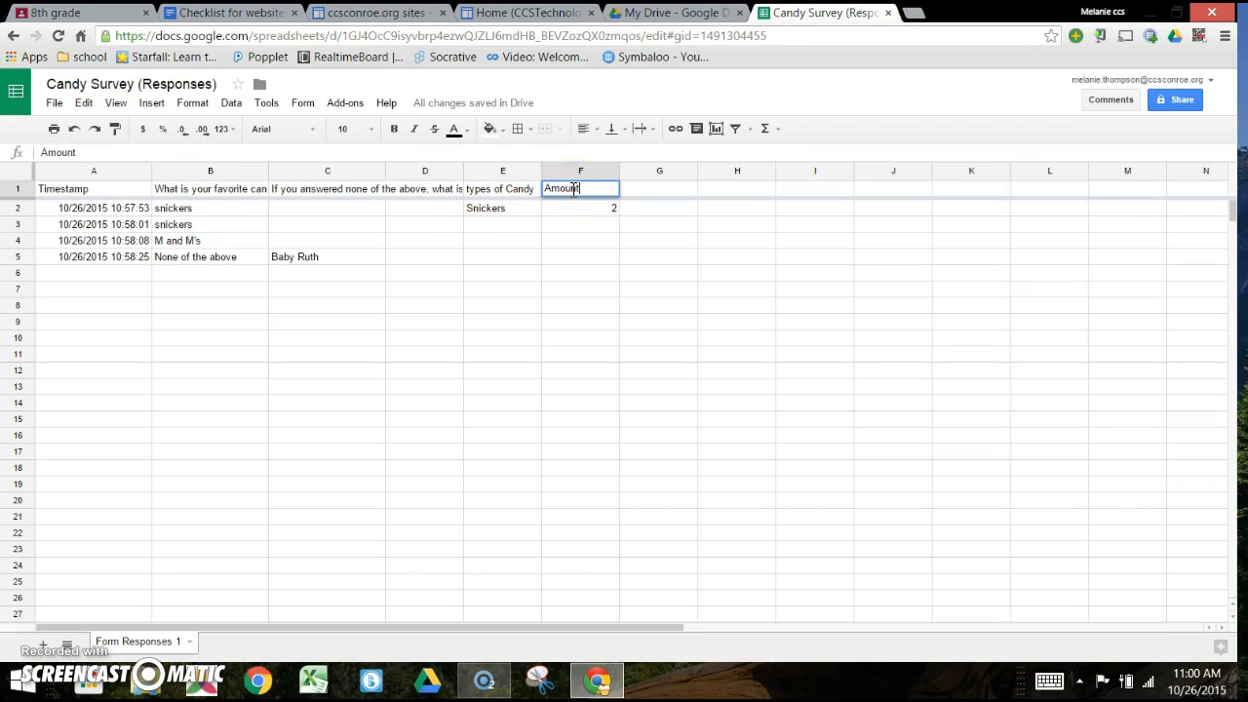
{"action": "left_click", "coordinate": [501, 211]}
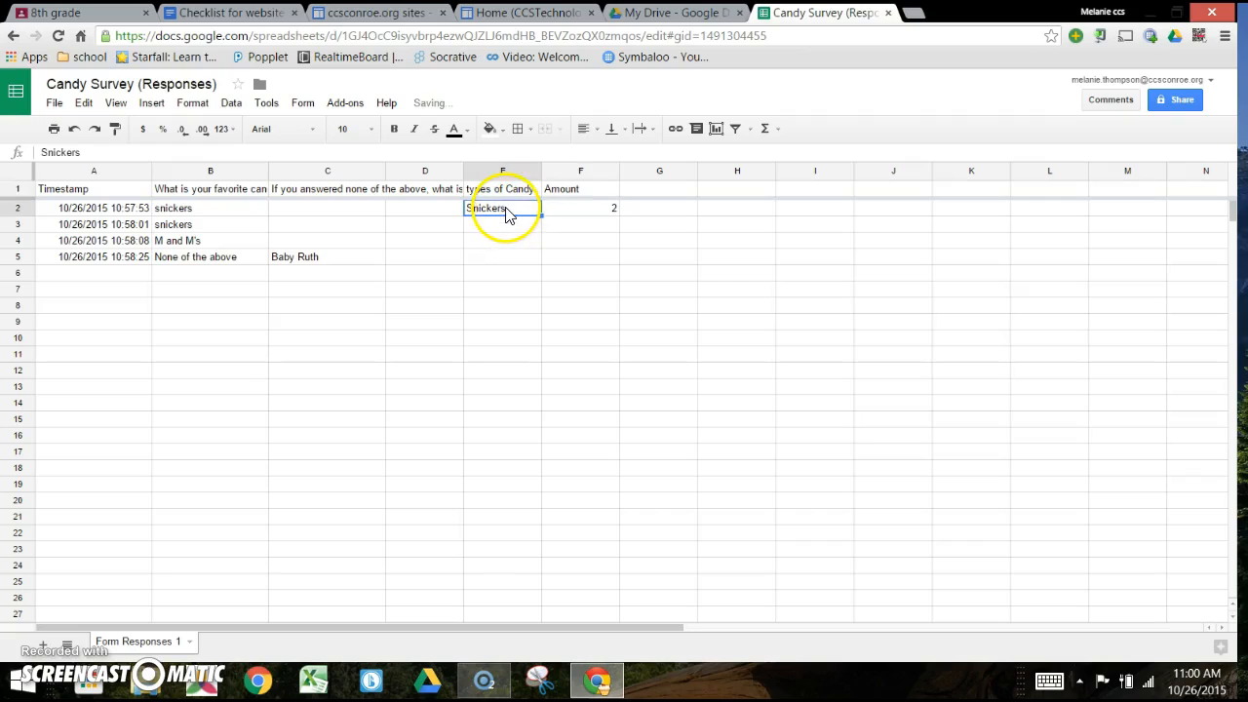
Step: Start a COUNTIF formula in cell F3 by inserting the COUNT function and changing its name to COUNTIF
{"action": "left_click", "coordinate": [597, 213]}
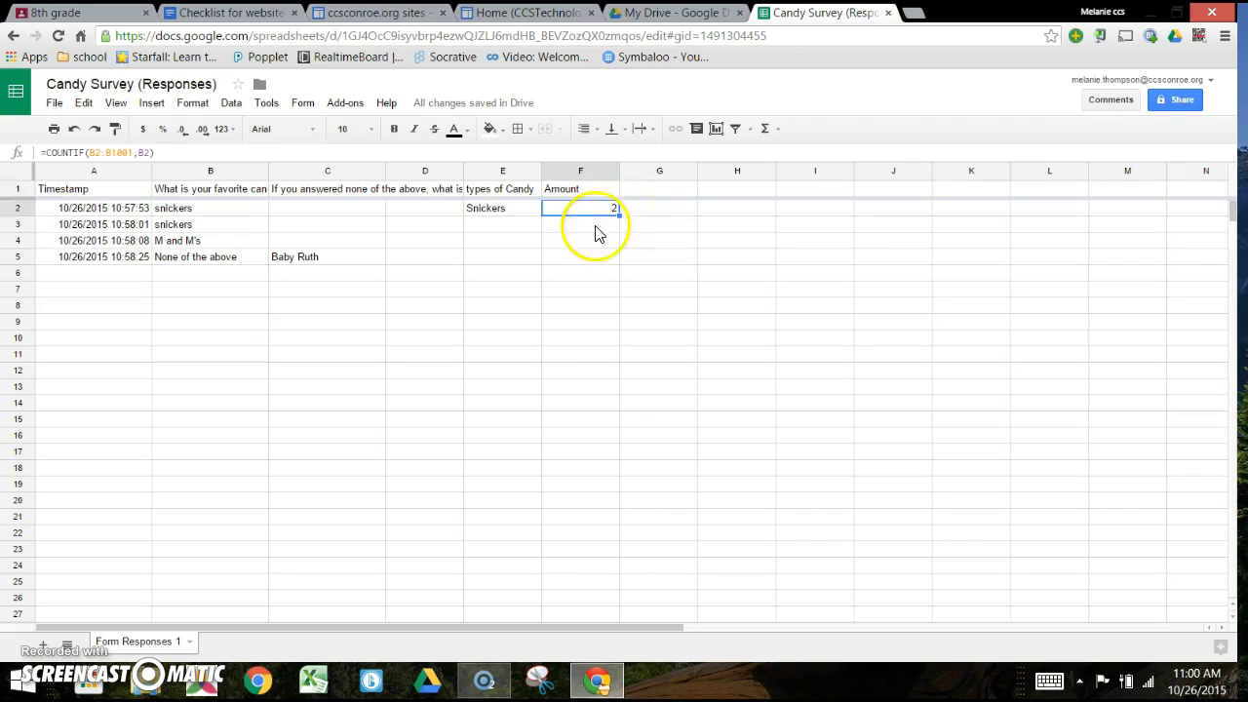
{"action": "left_click", "coordinate": [580, 234]}
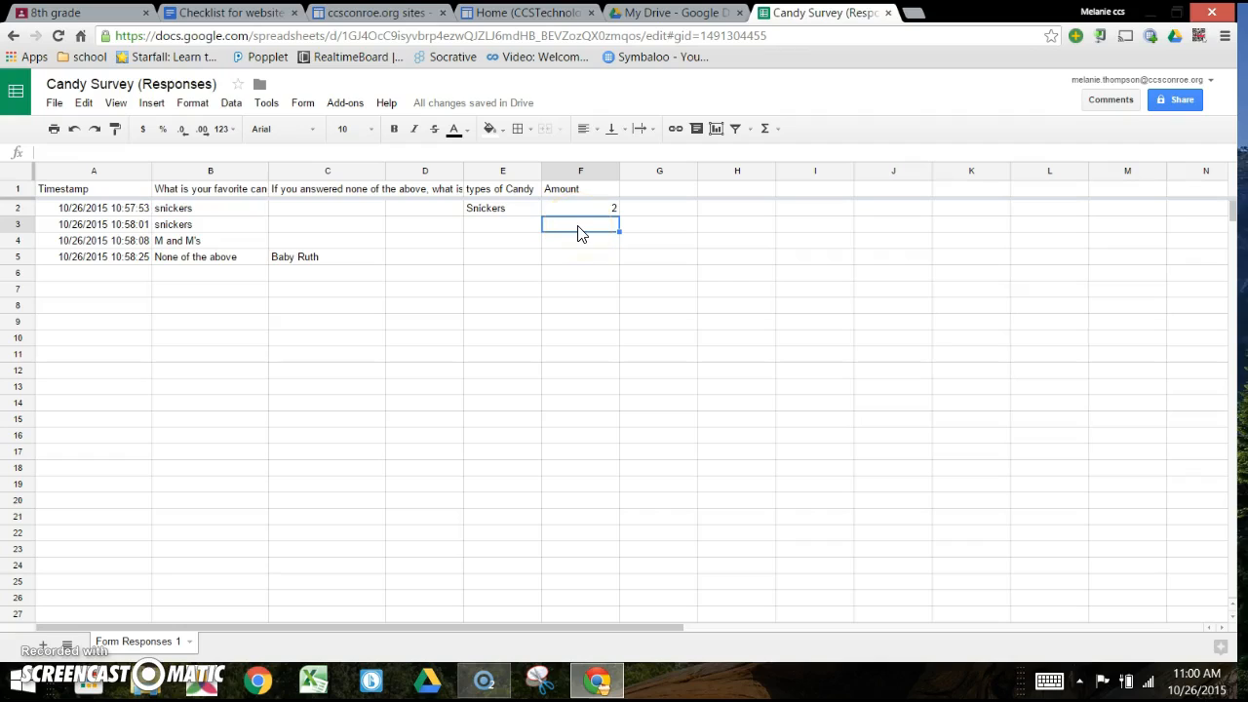
{"action": "type", "text": "countif"}
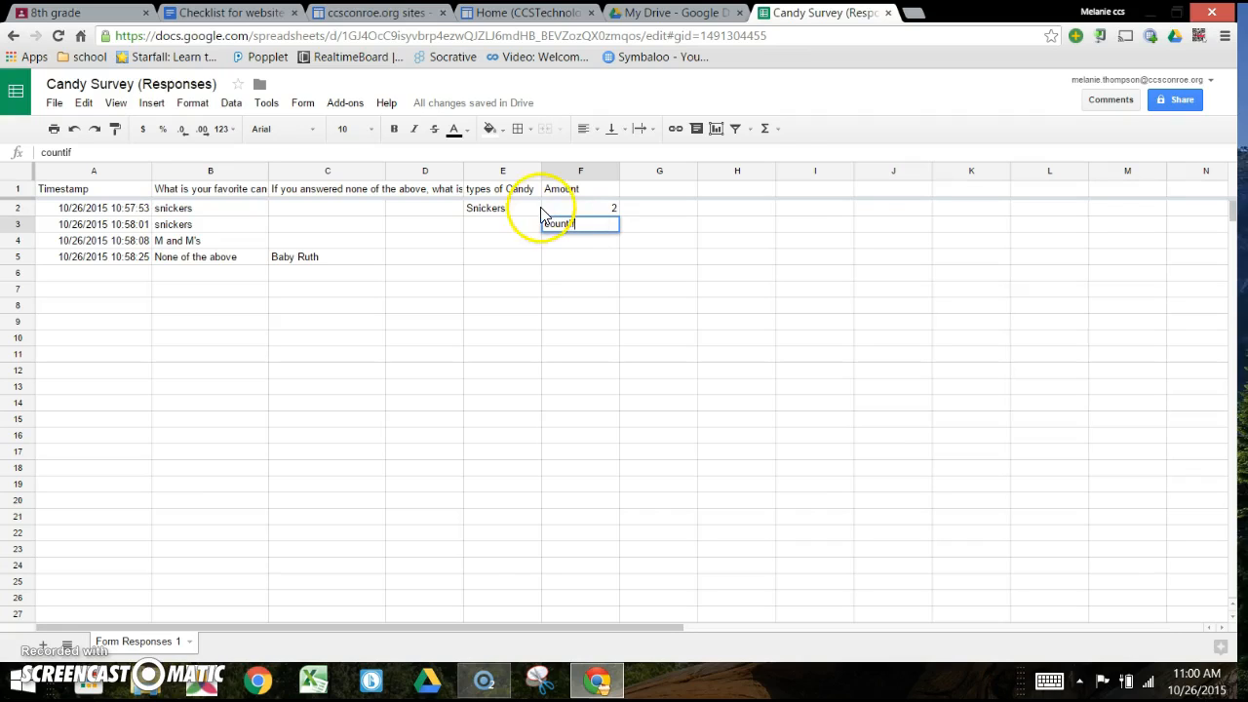
{"action": "left_click", "coordinate": [765, 131]}
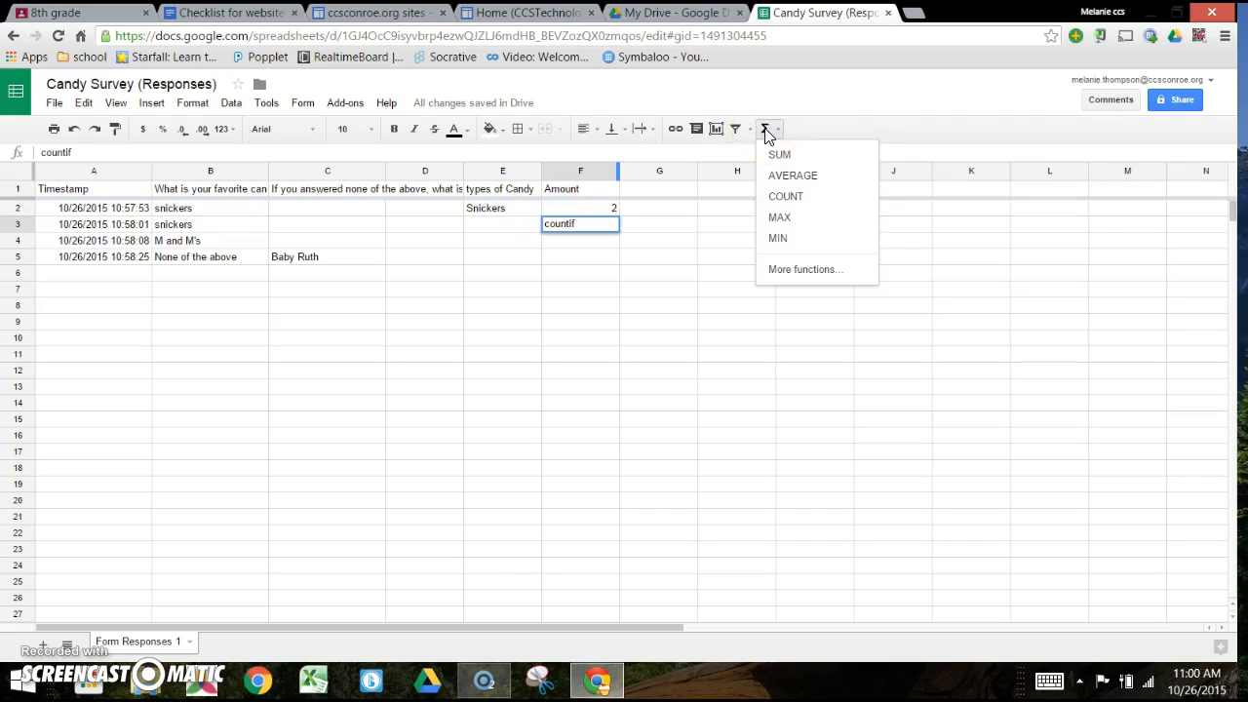
{"action": "left_click", "coordinate": [796, 200]}
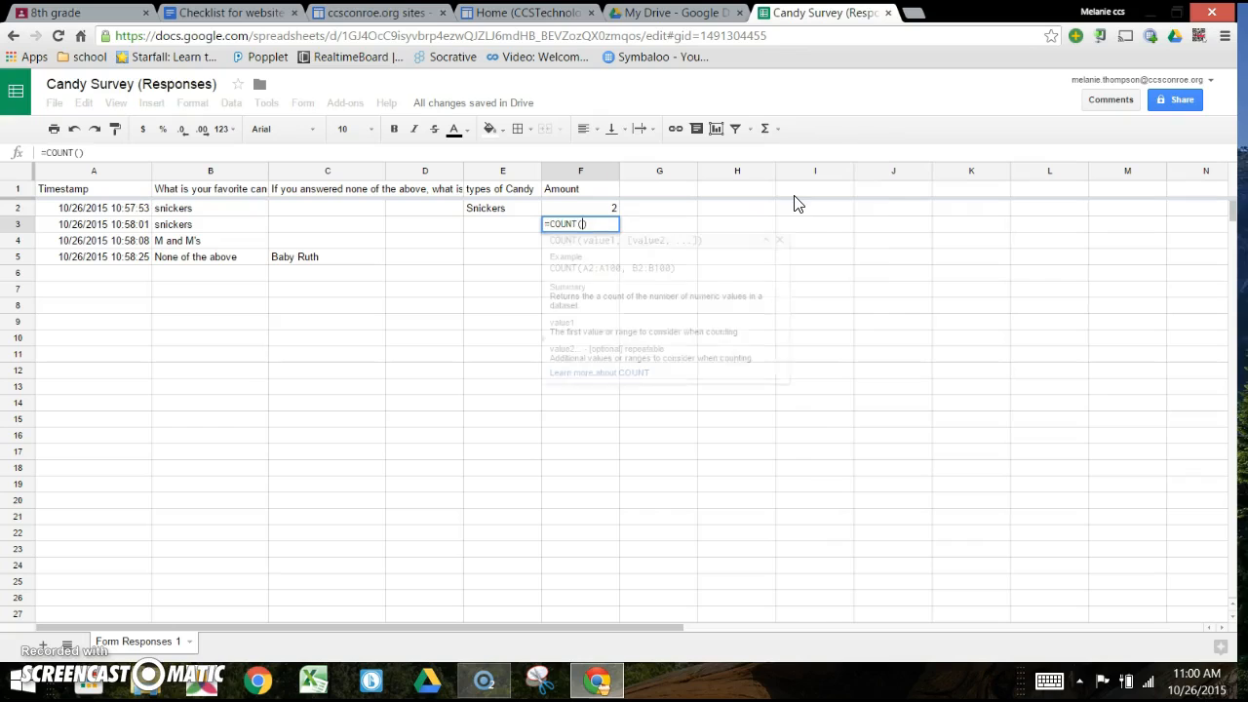
{"action": "left_click", "coordinate": [578, 224]}
{"action": "type", "text": "if"}
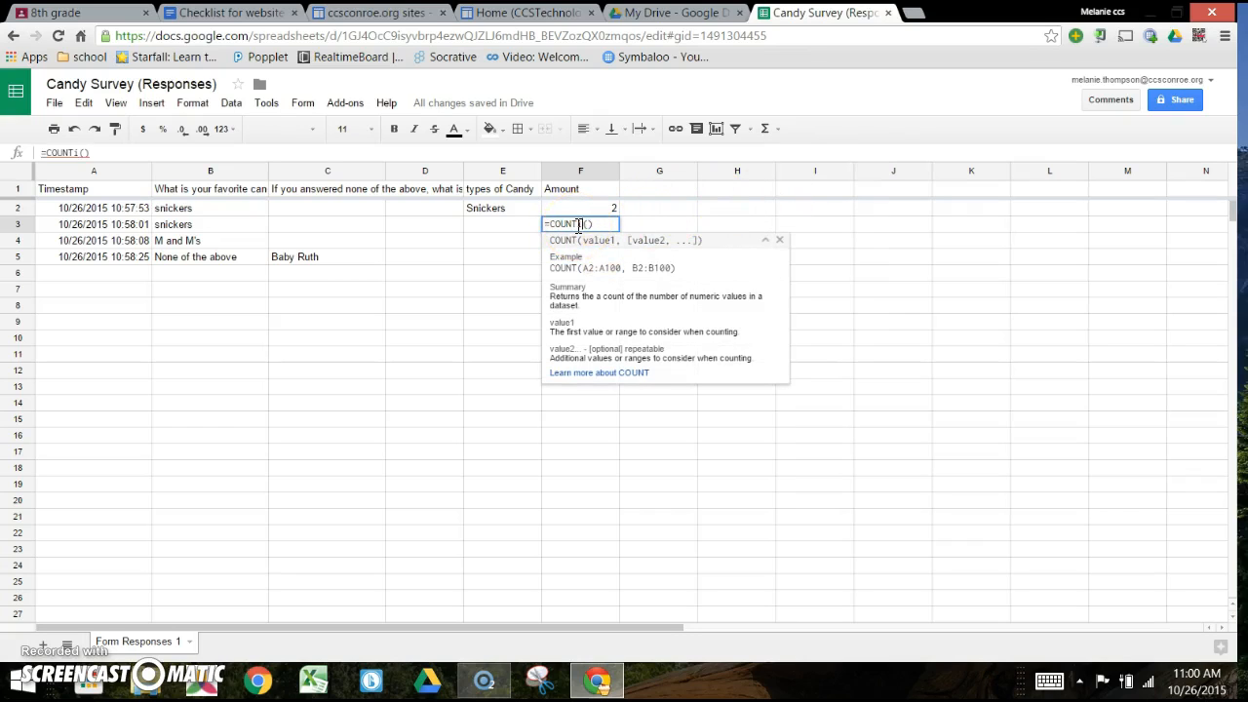
{"action": "left_click", "coordinate": [591, 224]}
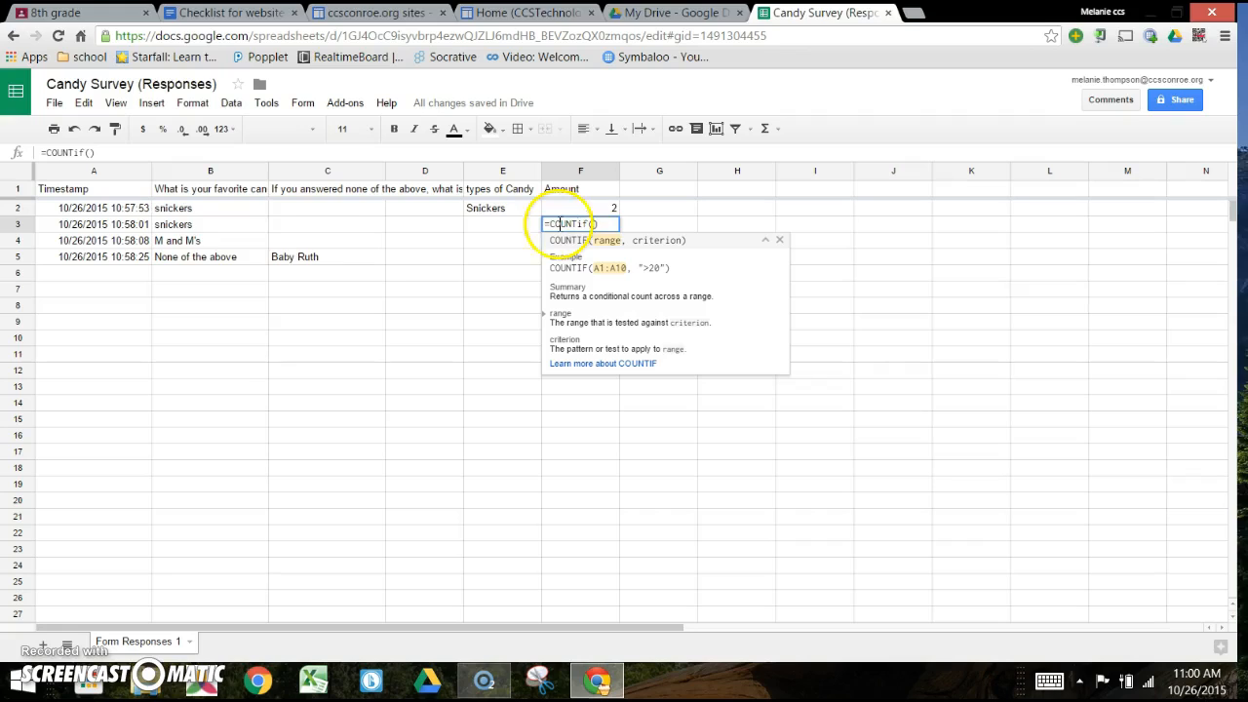
Step: Complete the formula in F3 as =COUNTIF(B2:B1001,B4) to count the M and M's votes
{"action": "left_click", "coordinate": [171, 212]}
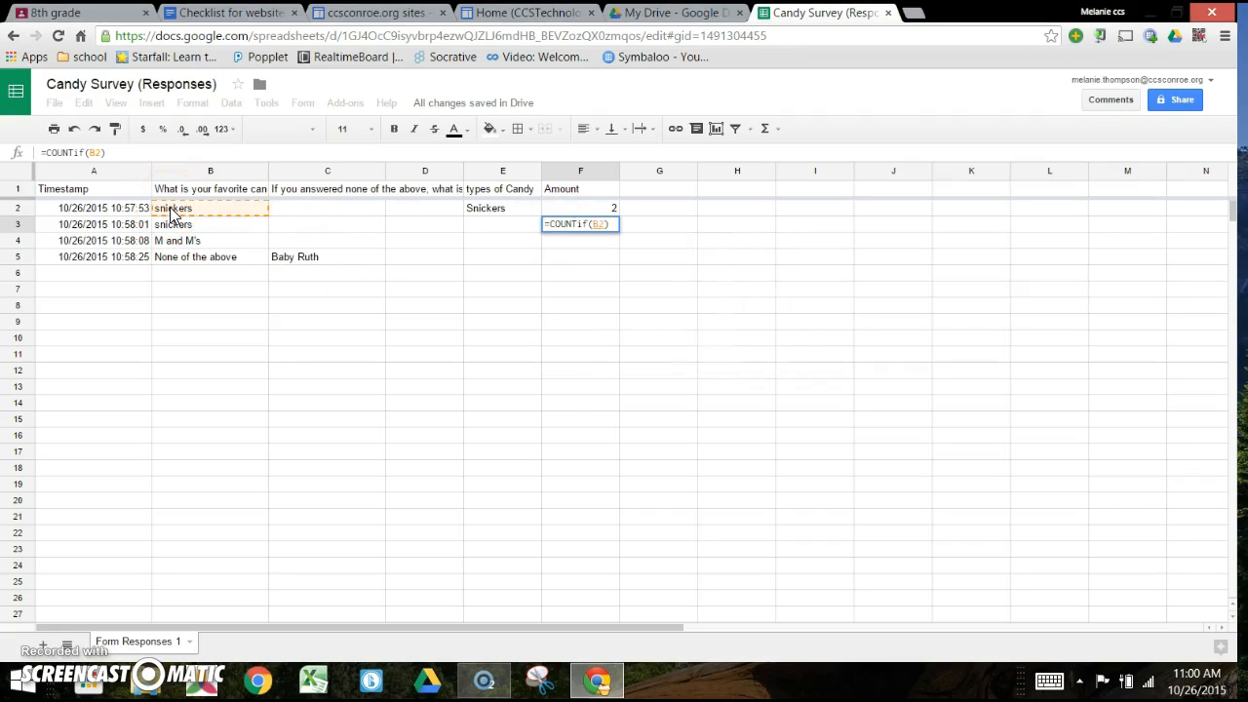
{"action": "type", "text": ":"}
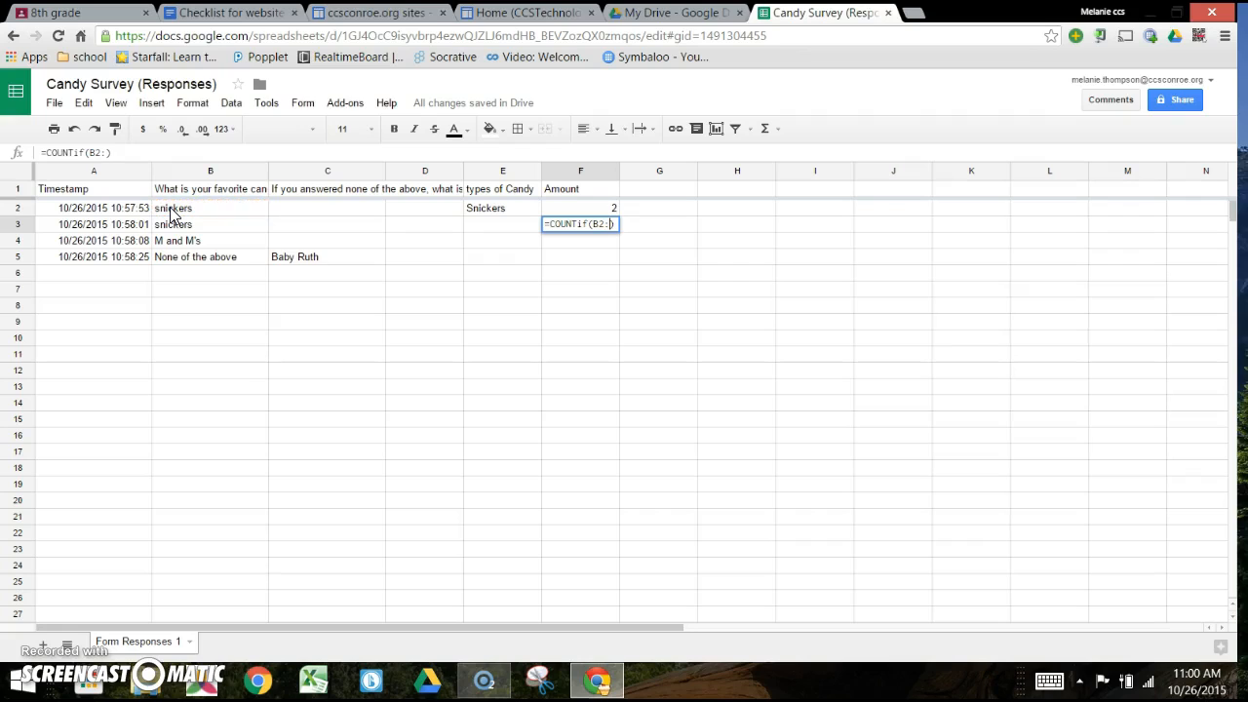
{"action": "type", "text": "b"}
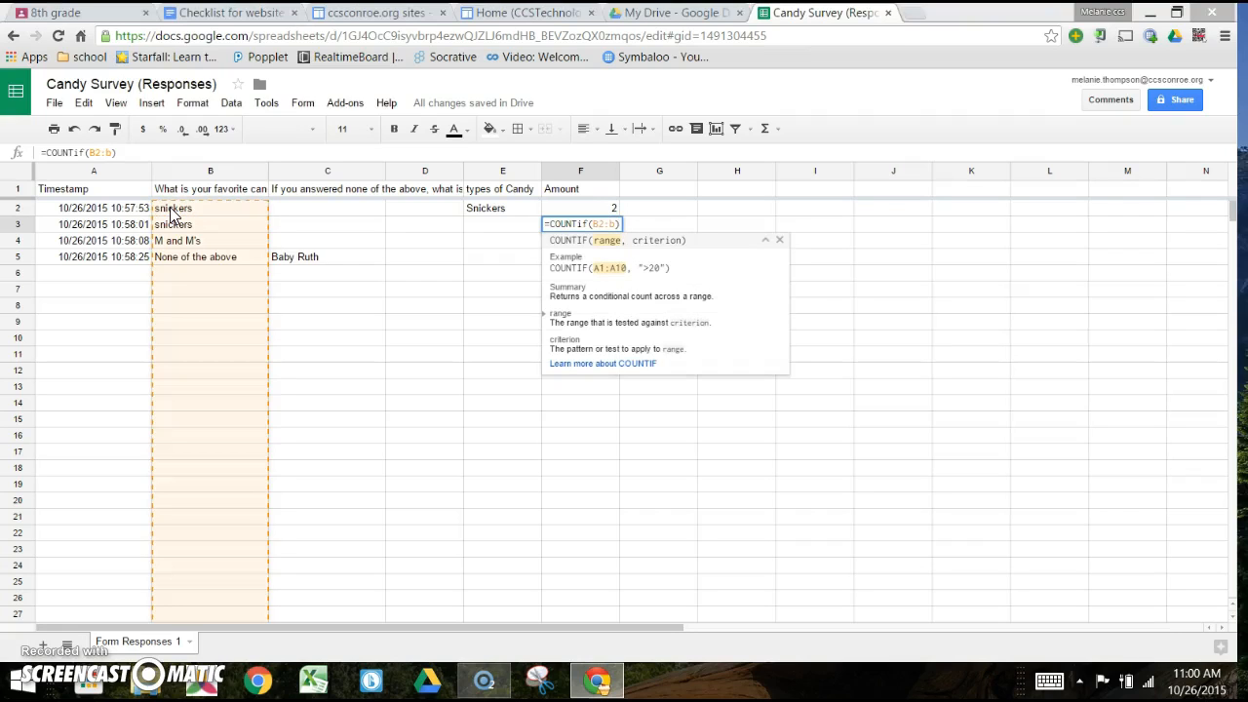
{"action": "left_click", "coordinate": [617, 224]}
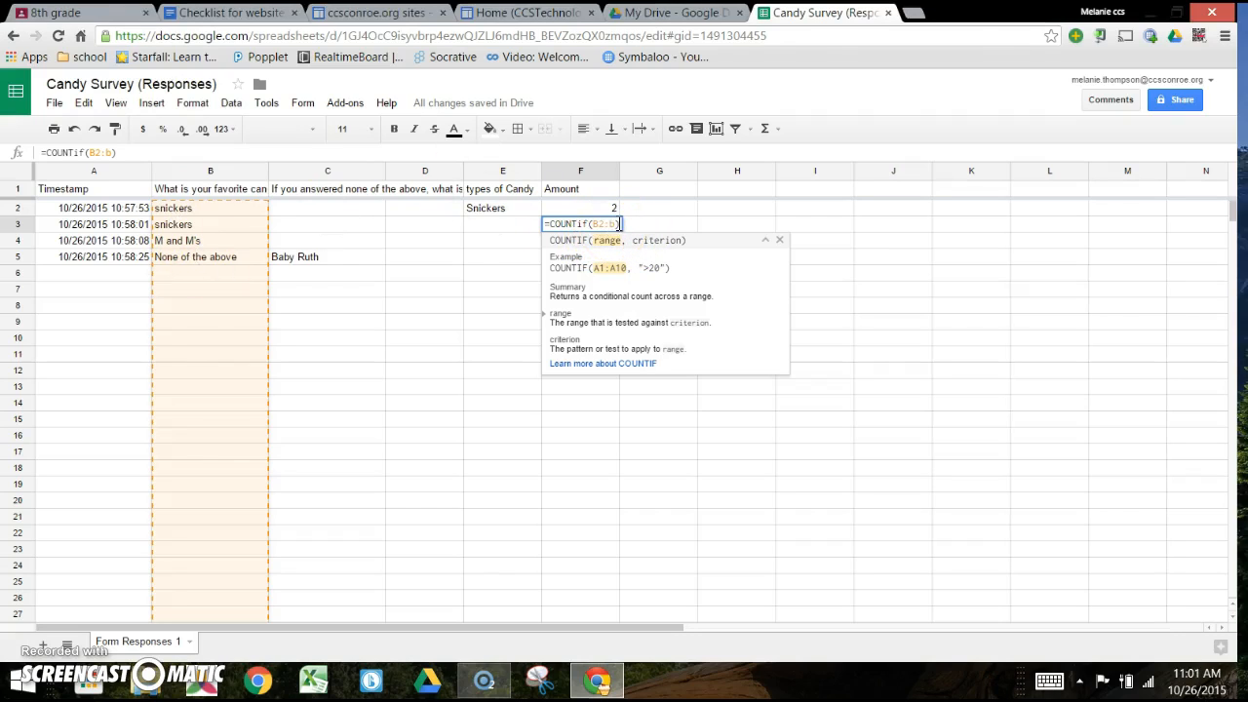
{"action": "type", "text": "1001,"}
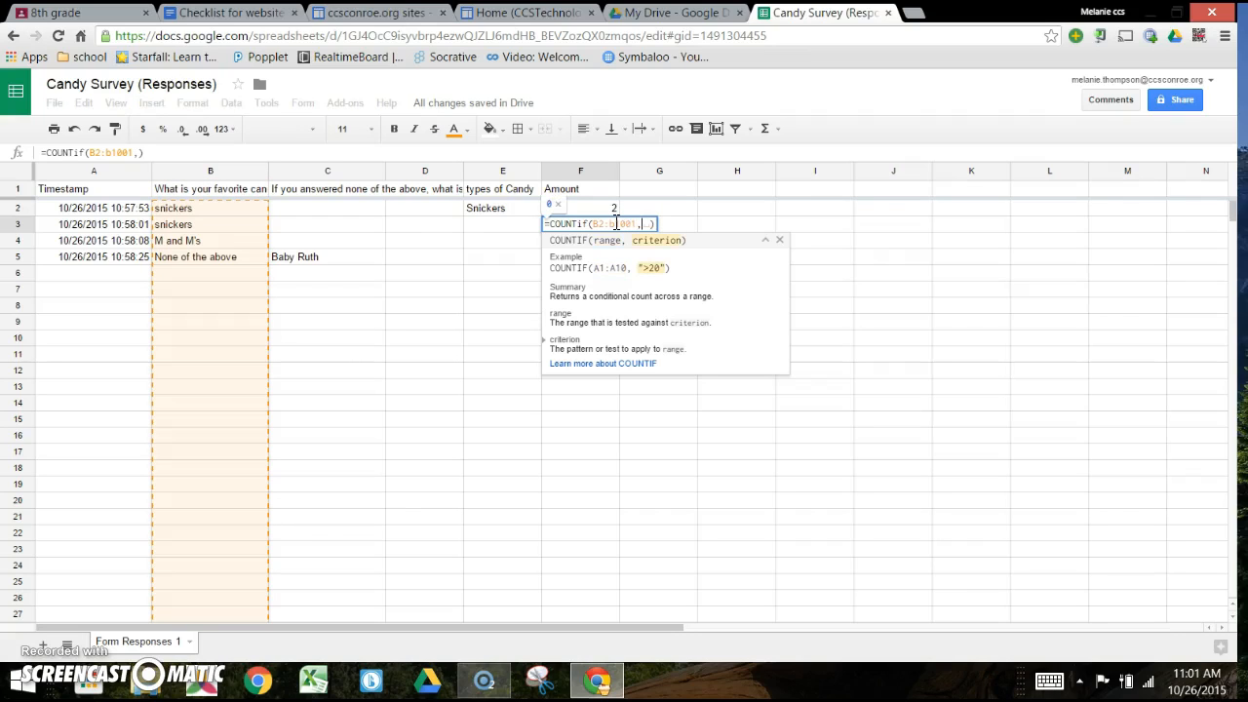
{"action": "left_click", "coordinate": [178, 244]}
{"action": "left_click", "coordinate": [180, 240]}
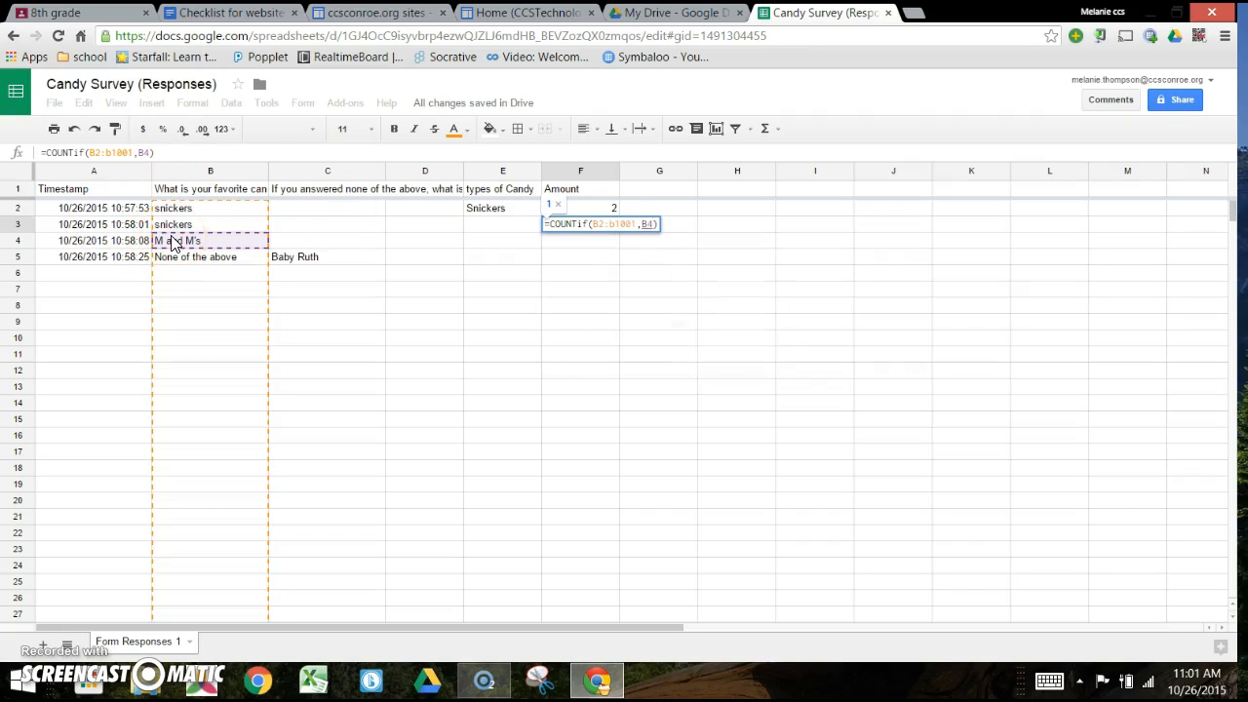
{"action": "key", "text": "Return"}
Step: Enter the label M and M's in cell E3
{"action": "left_click", "coordinate": [518, 227]}
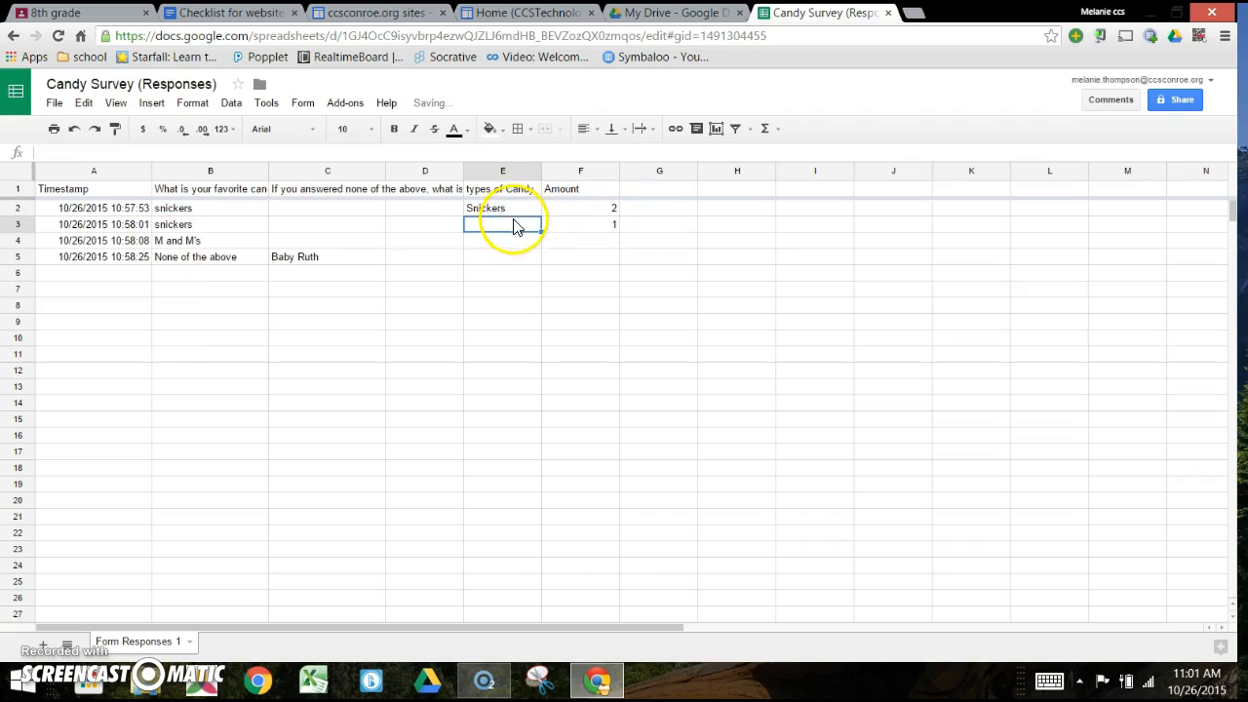
{"action": "type", "text": "M and M"}
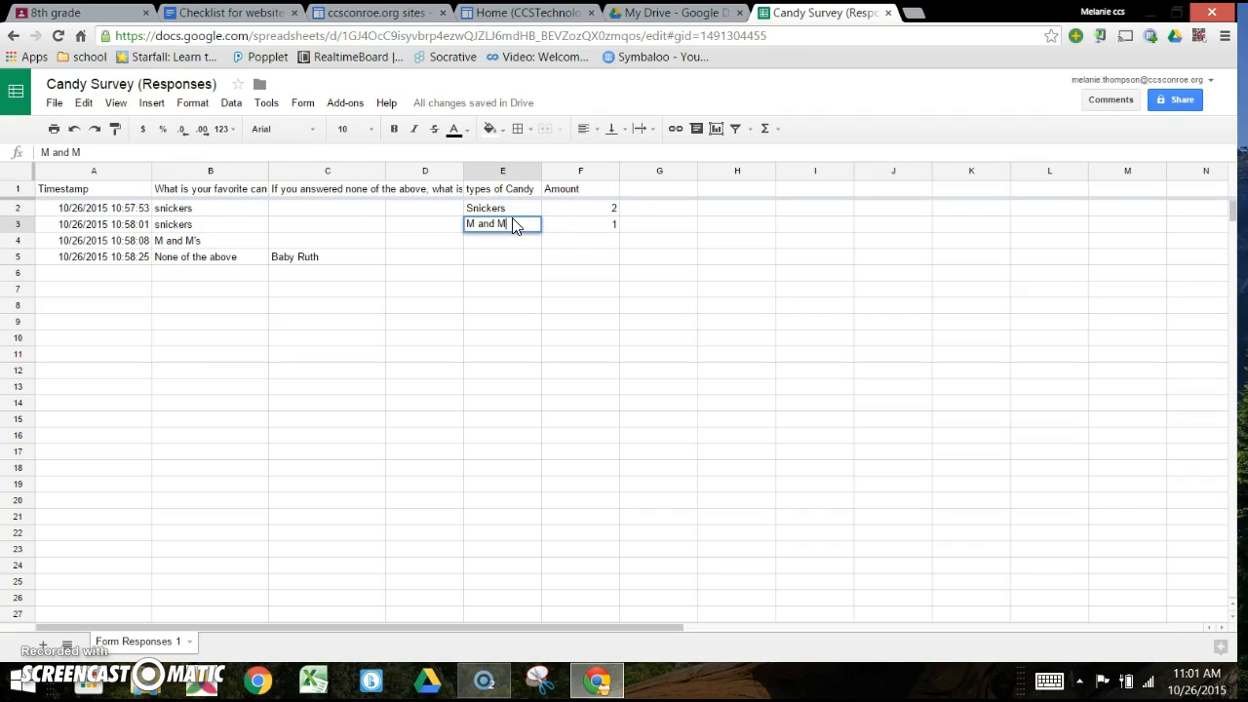
{"action": "type", "text": "'s"}
{"action": "left_click", "coordinate": [516, 224]}
{"action": "left_click", "coordinate": [483, 250]}
Step: Count the Butterfingers votes in cell F4 with the formula =COUNTIF(B2:B1001,"butterfingers")
{"action": "left_click", "coordinate": [601, 250]}
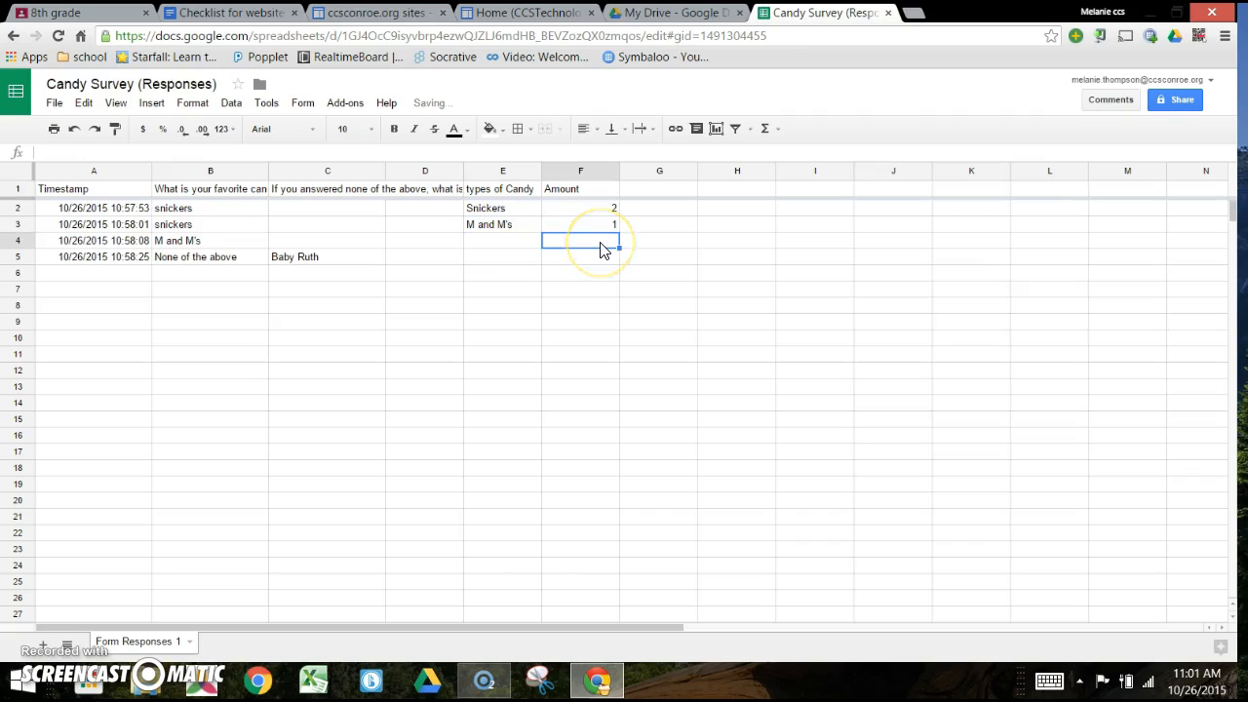
{"action": "type", "text": "=coun"}
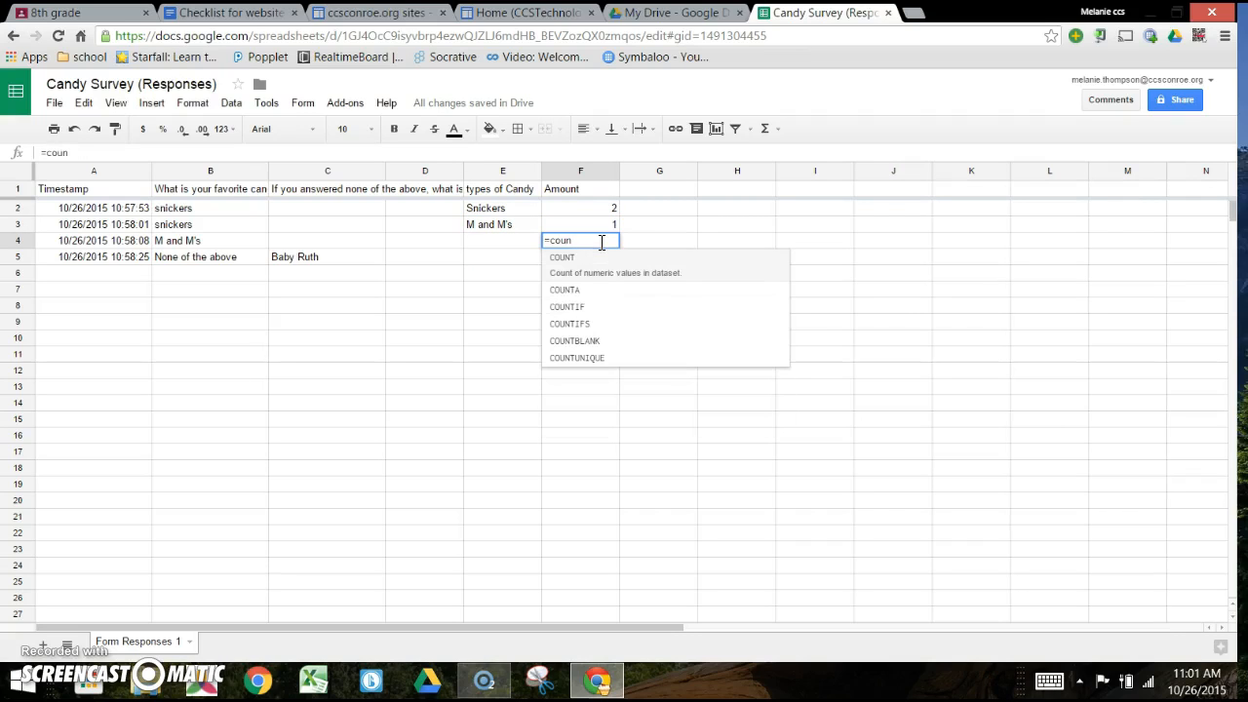
{"action": "left_click", "coordinate": [558, 314]}
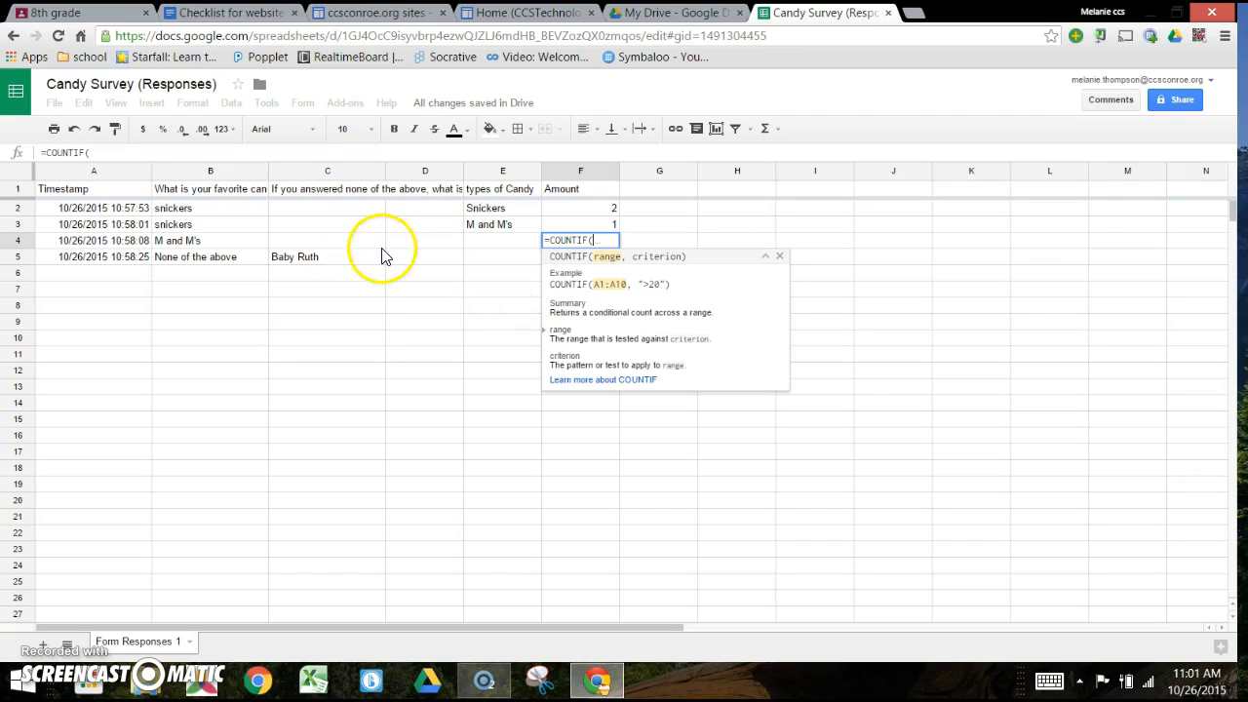
{"action": "left_click", "coordinate": [181, 212]}
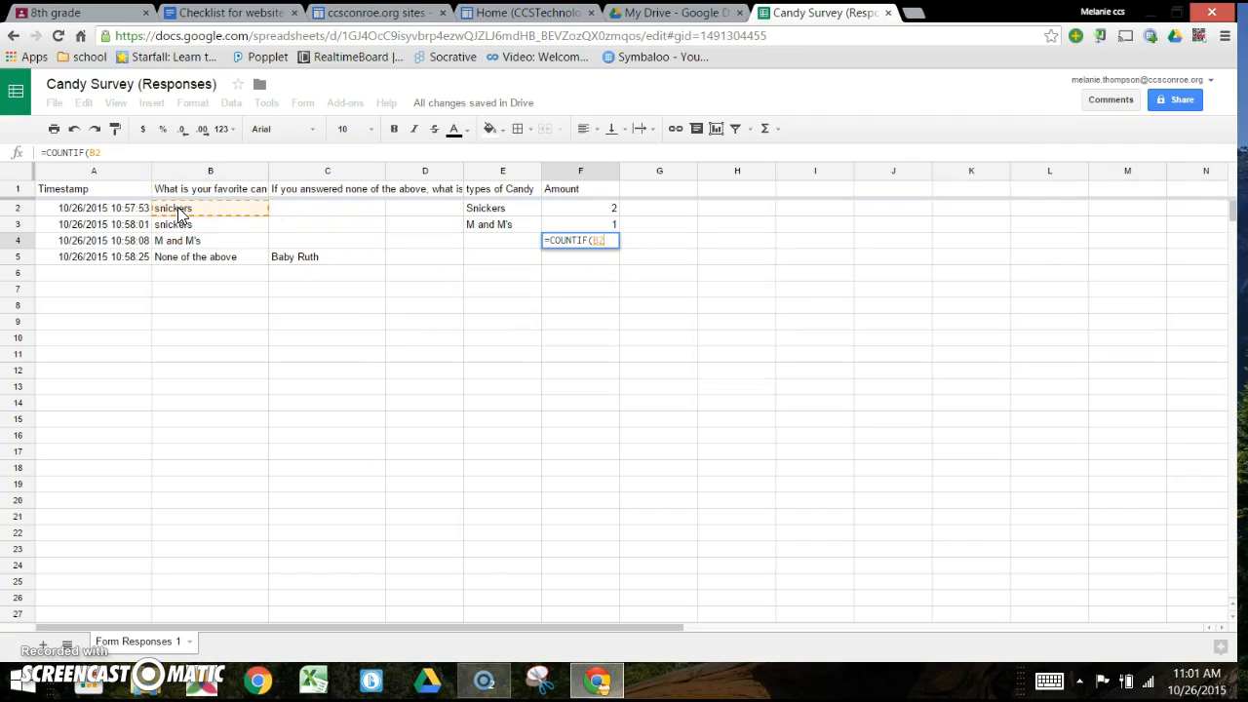
{"action": "type", "text": ":b1001"}
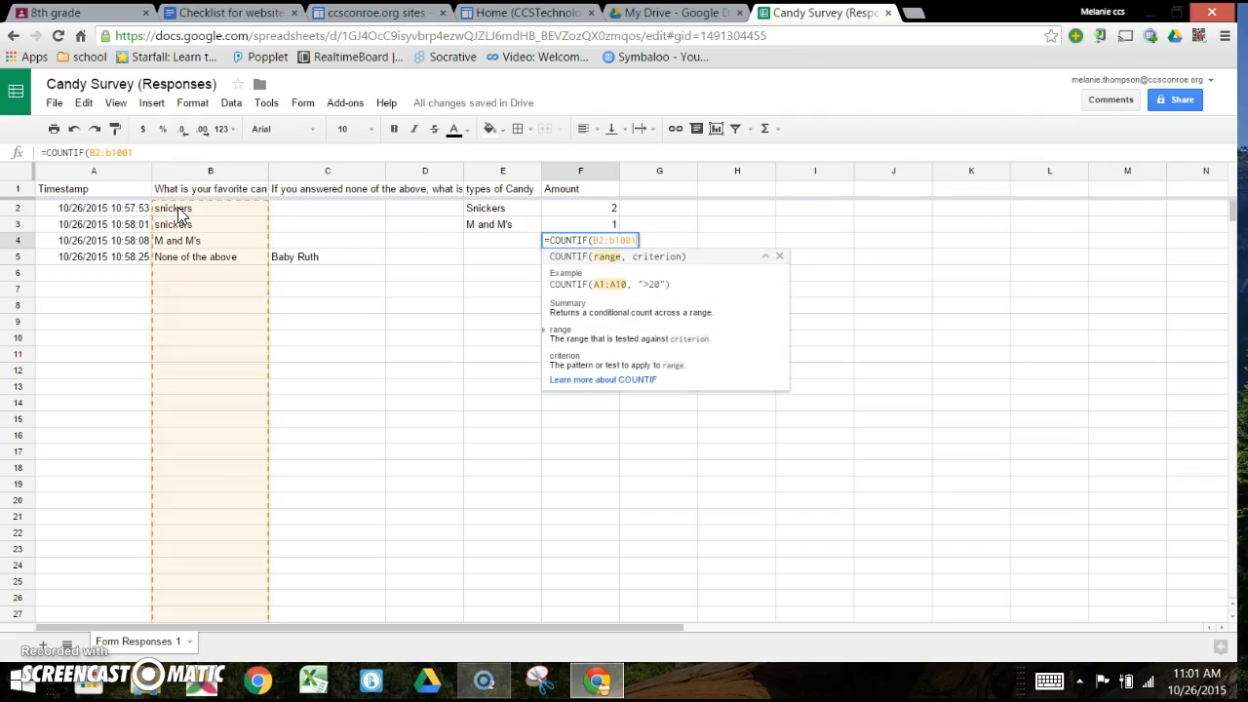
{"action": "type", "text": ","}
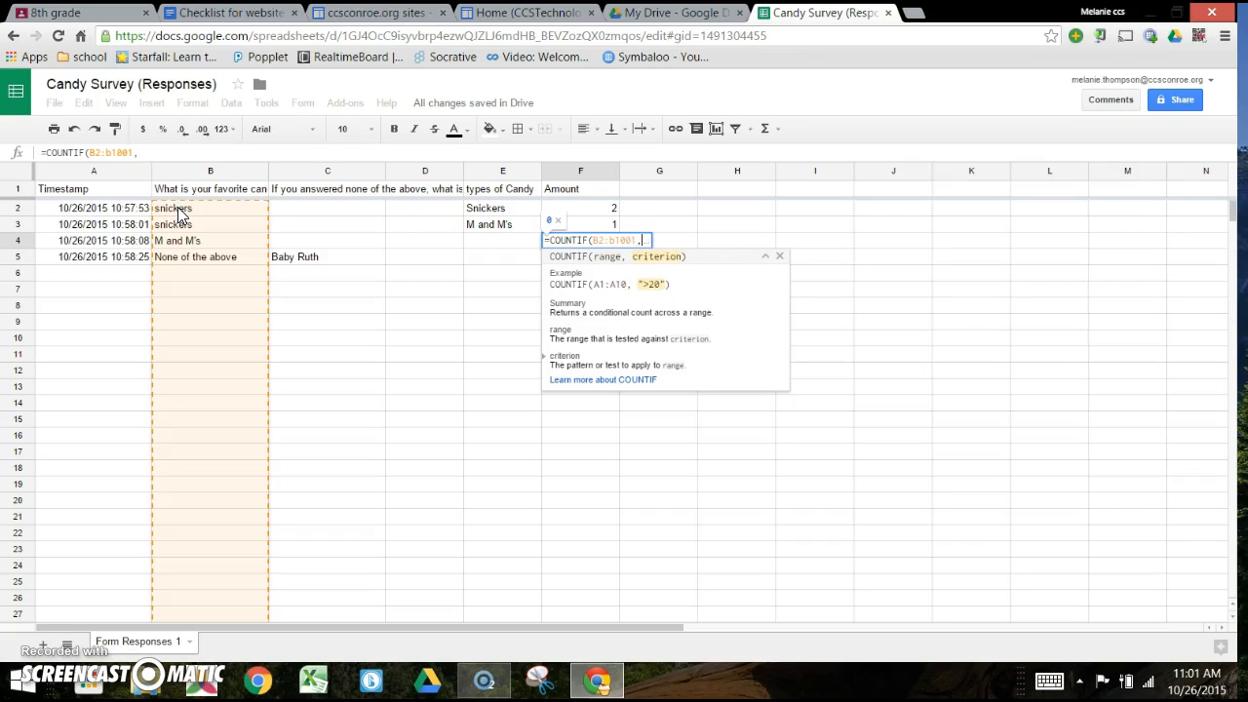
{"action": "type", "text": "\""}
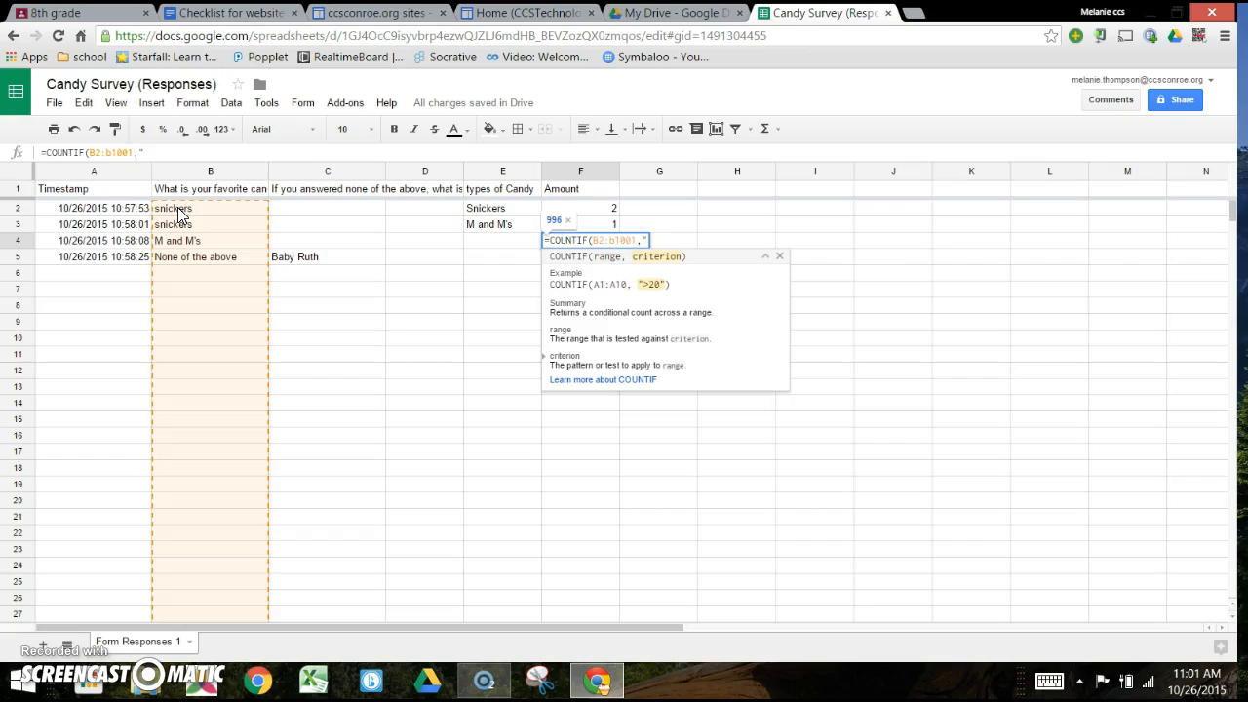
{"action": "type", "text": "butterf"}
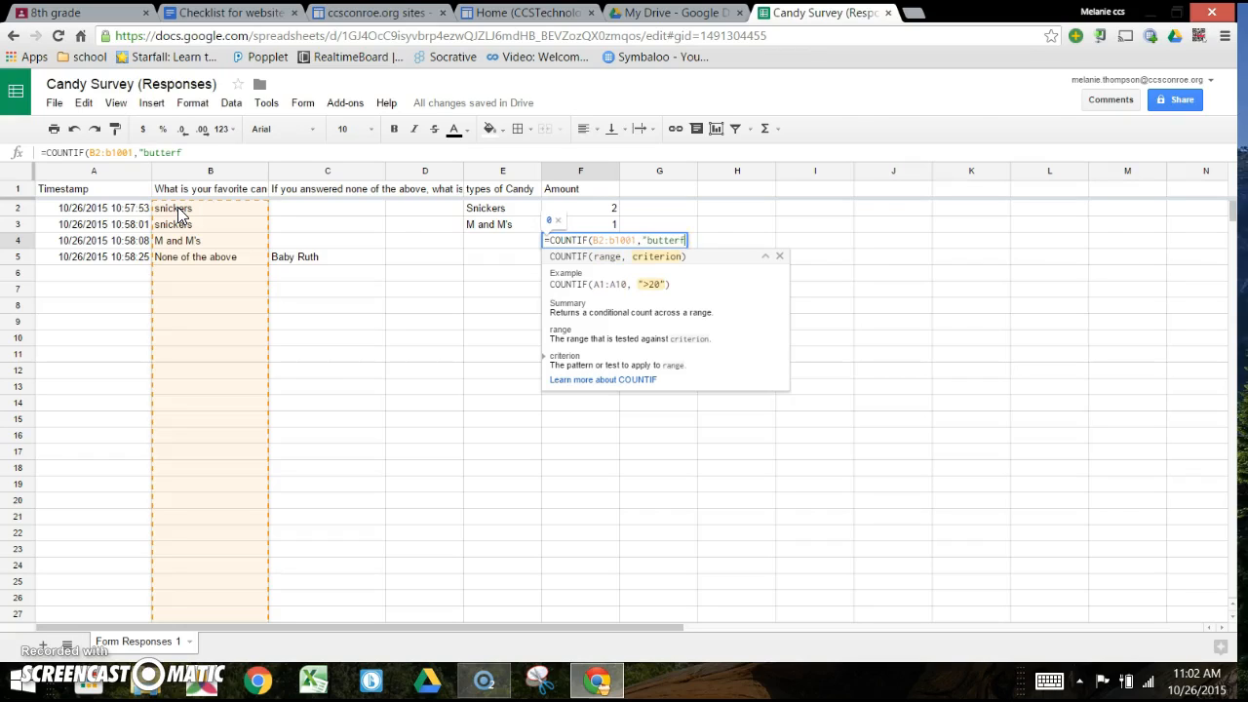
{"action": "type", "text": "ingers\""}
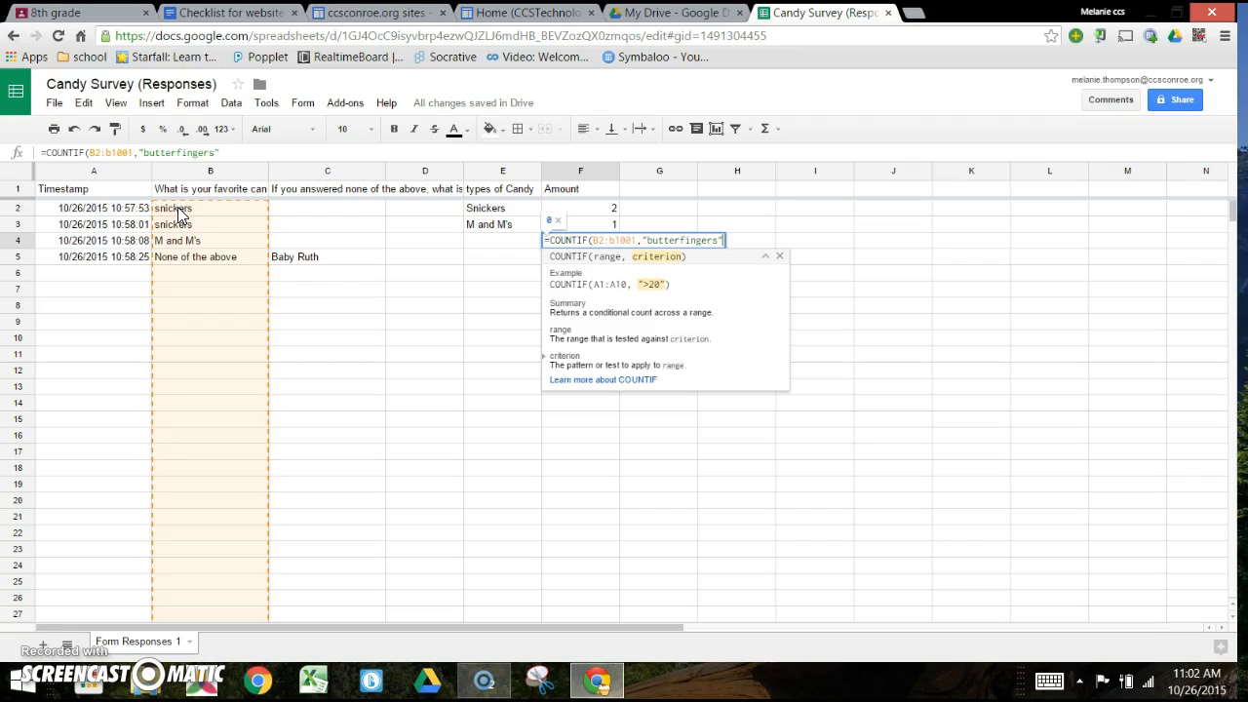
{"action": "key", "text": "Return"}
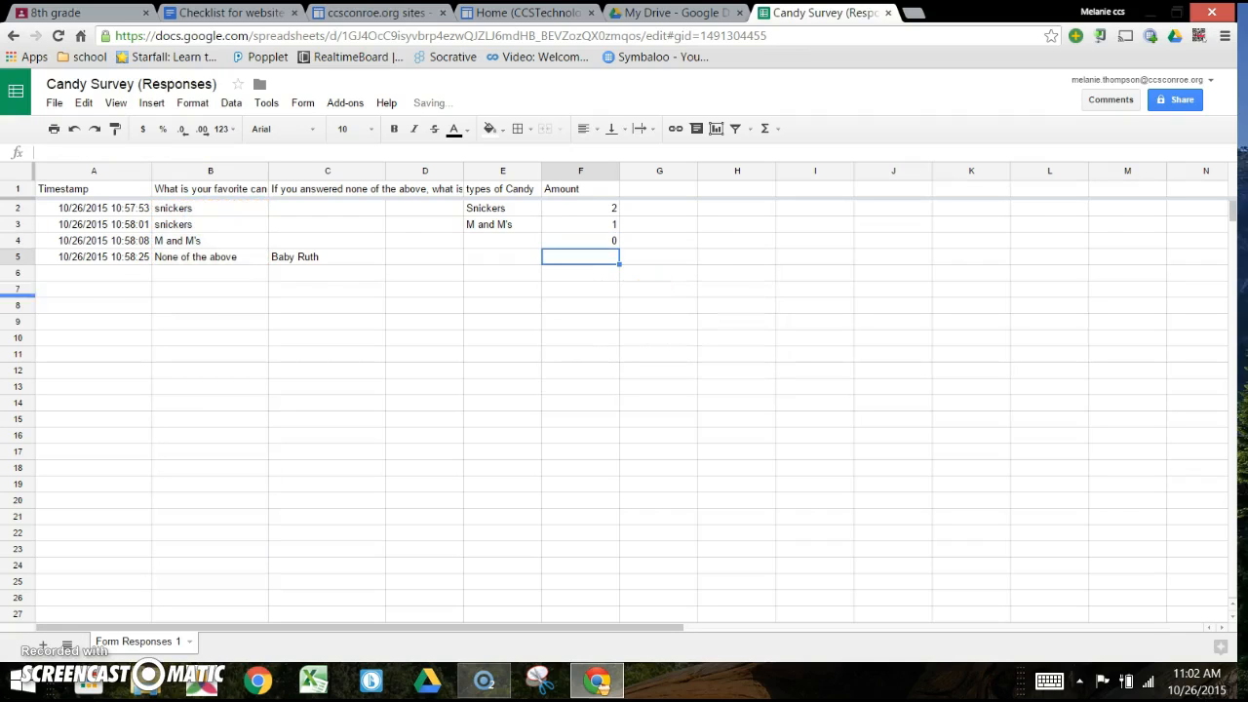
Step: Enter the label Butterfingers in cell E4
{"action": "left_click", "coordinate": [502, 244]}
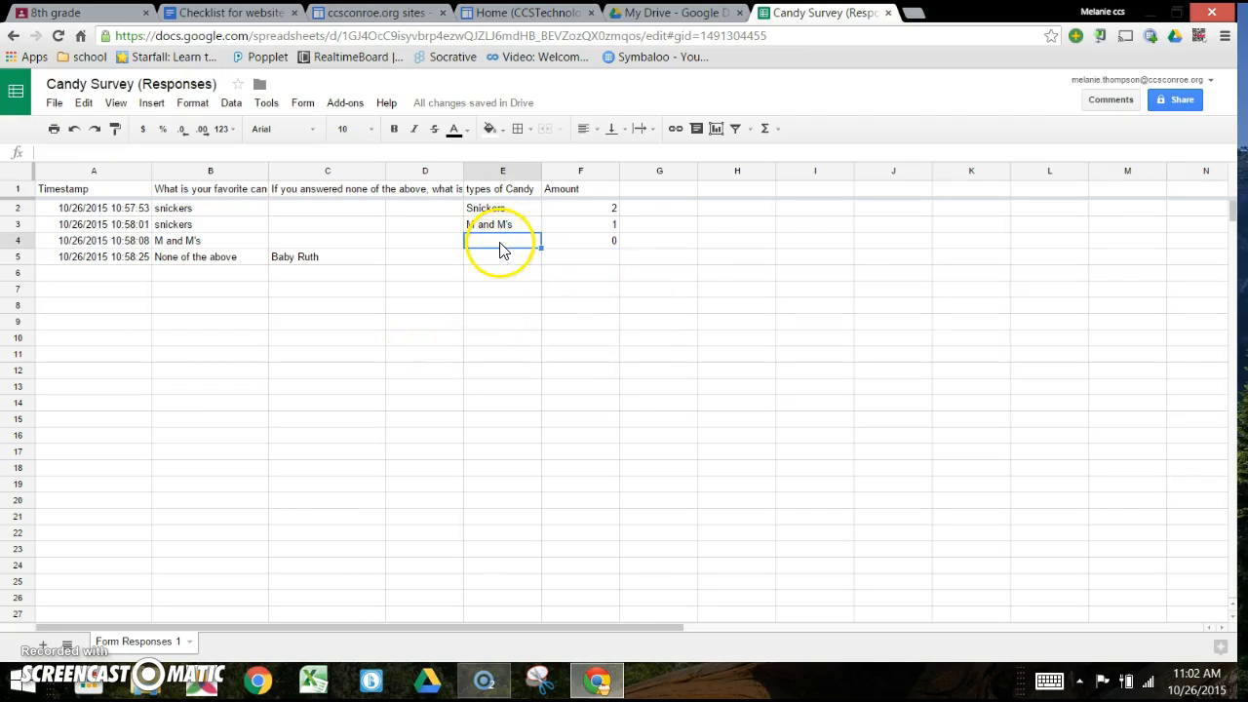
{"action": "type", "text": "Butter"}
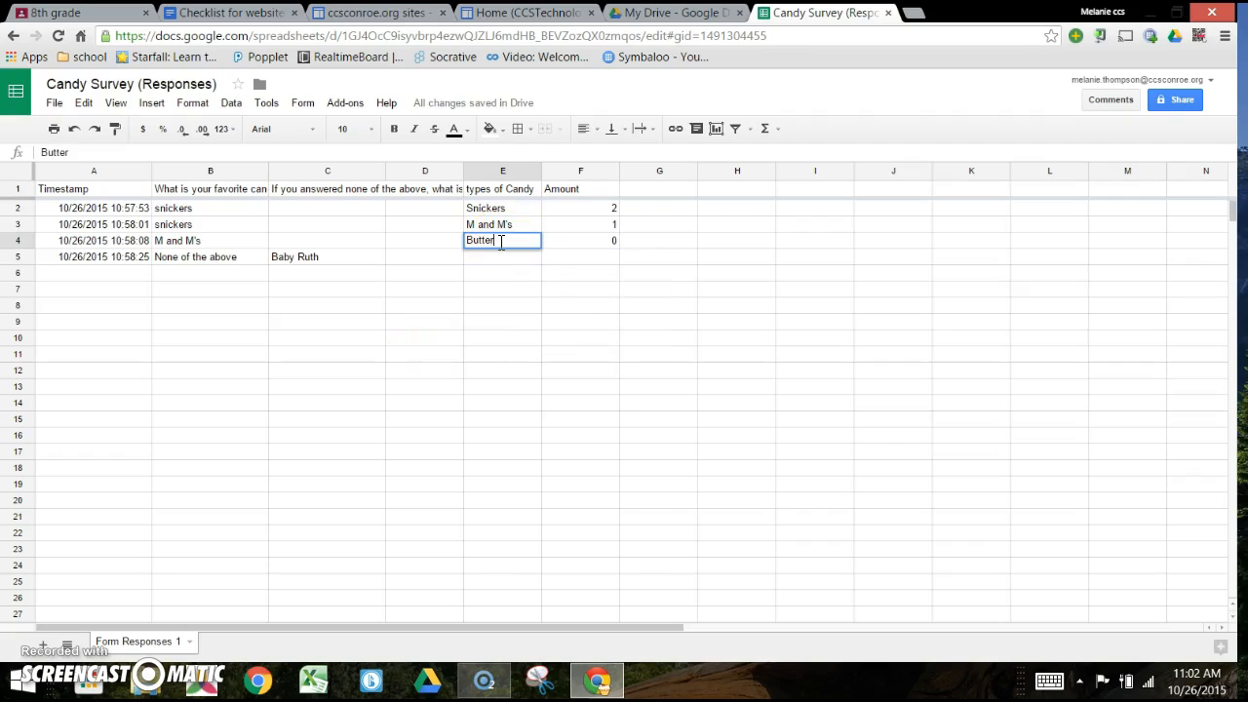
{"action": "type", "text": "fingers"}
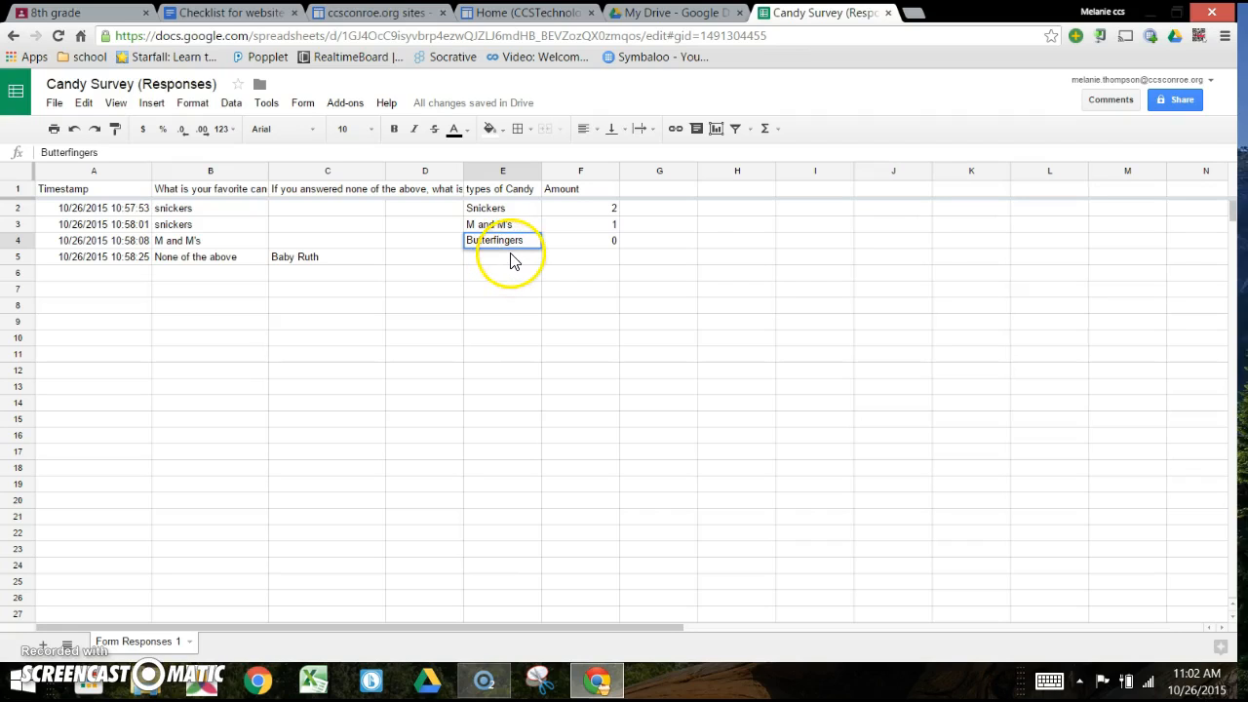
Step: Copy the COUNTIF formula from F4 down to F5, and replace the criterion in F4 with "kit kat"
{"action": "left_click", "coordinate": [585, 242]}
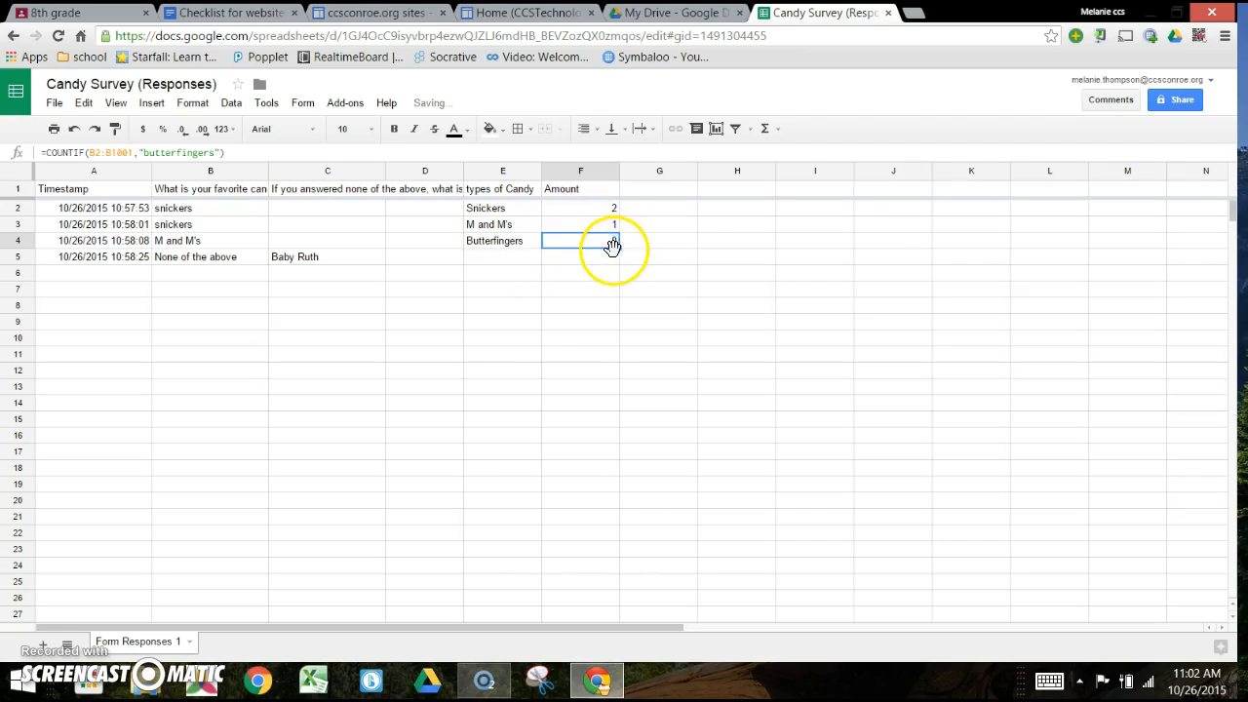
{"action": "left_click_drag", "start_coordinate": [616, 246], "coordinate": [614, 259]}
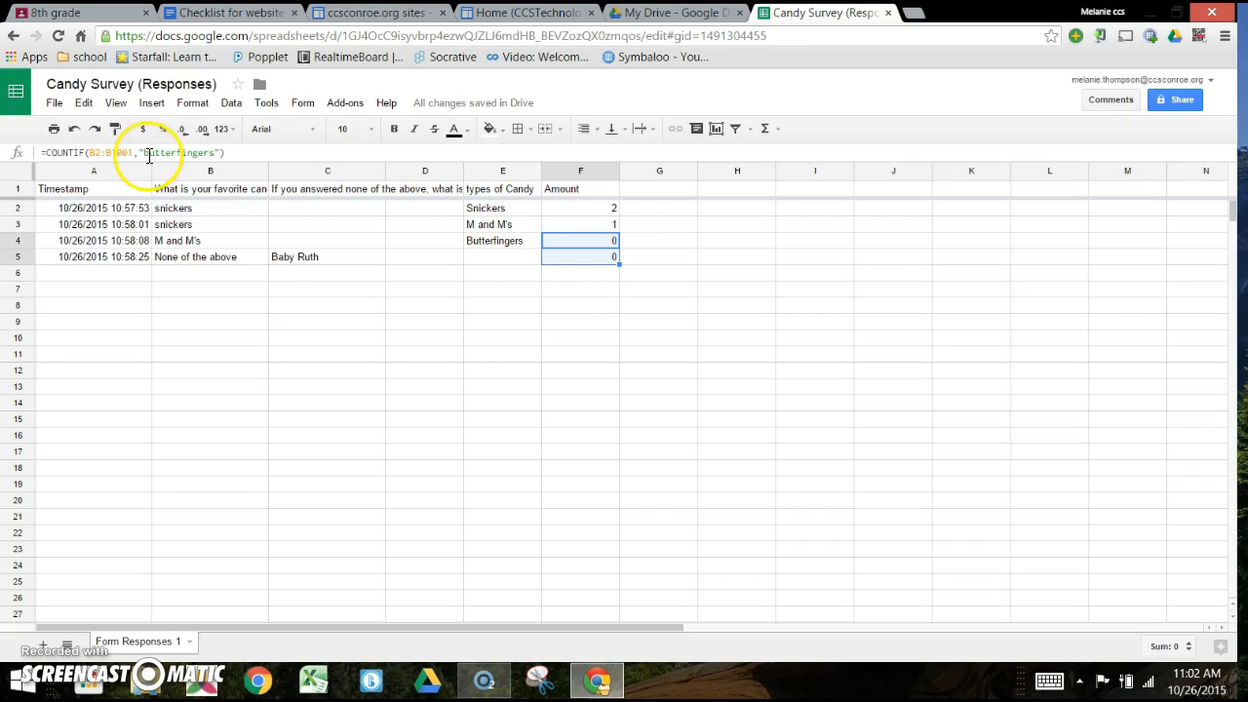
{"action": "left_click_drag", "start_coordinate": [147, 153], "coordinate": [215, 154]}
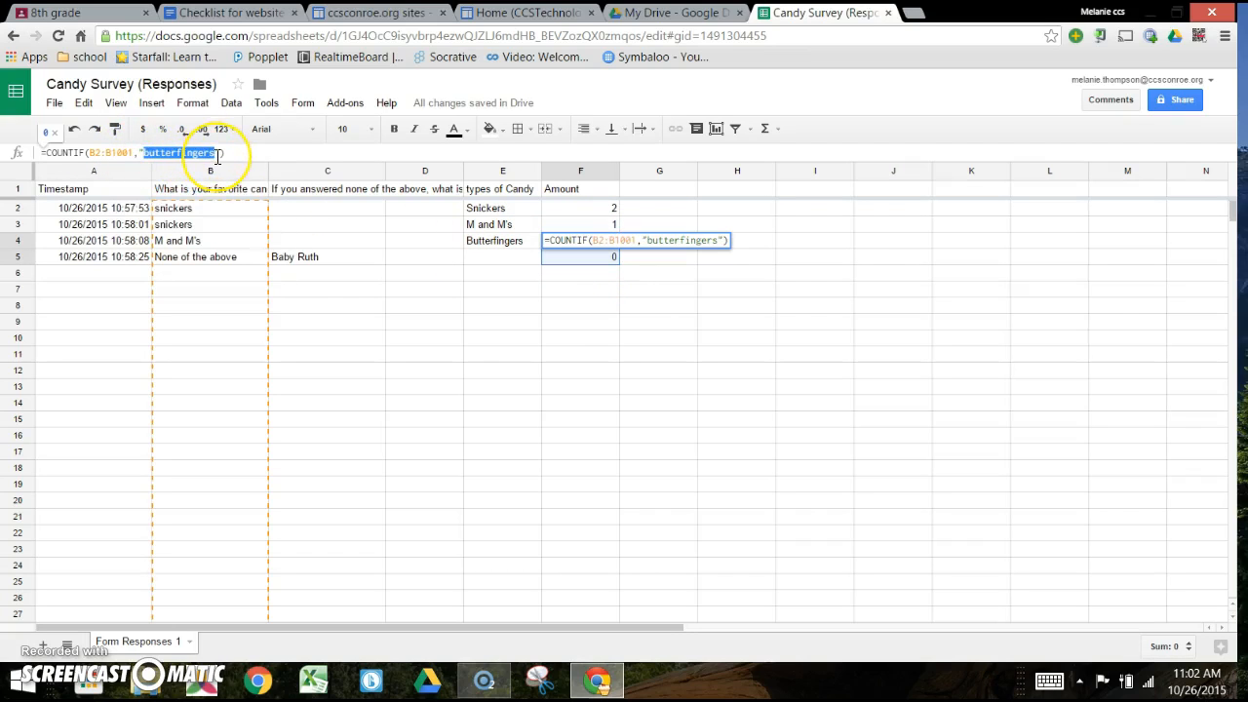
{"action": "type", "text": "kit"}
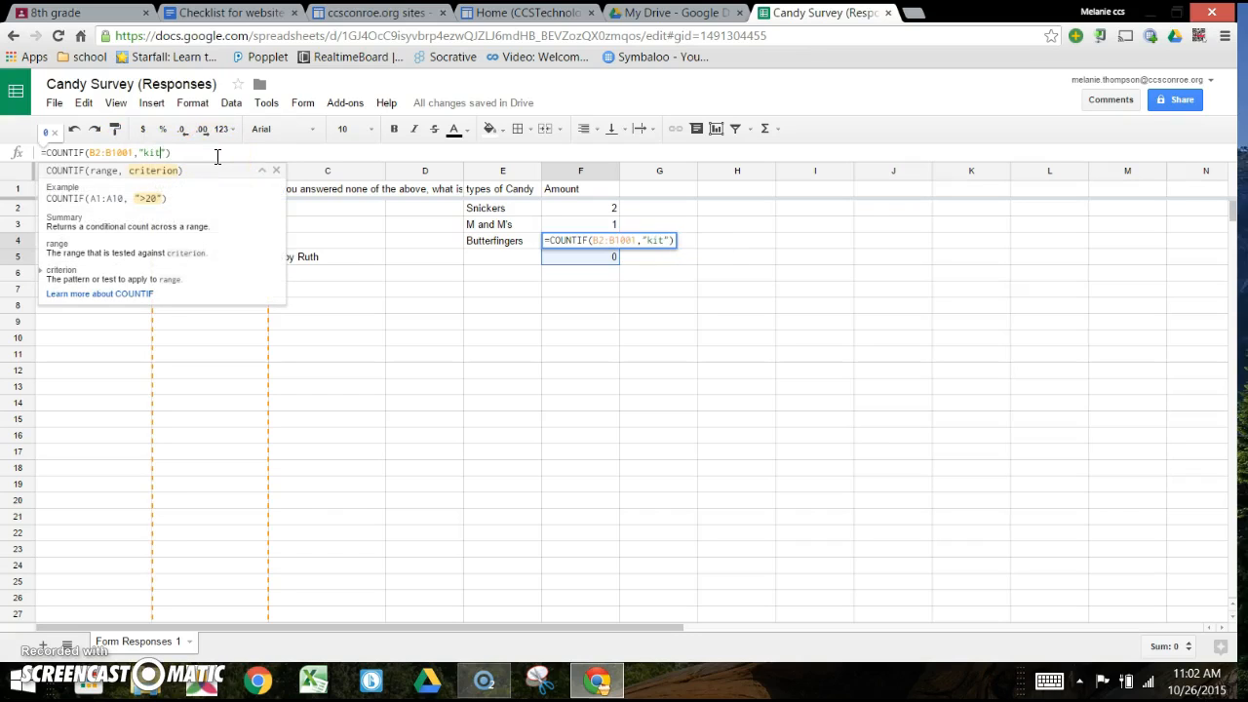
{"action": "type", "text": " kat"}
{"action": "key", "text": "BackSpace"}
{"action": "key", "text": "BackSpace"}
{"action": "key", "text": "BackSpace"}
{"action": "type", "text": "kat"}
{"action": "key", "text": "Return"}
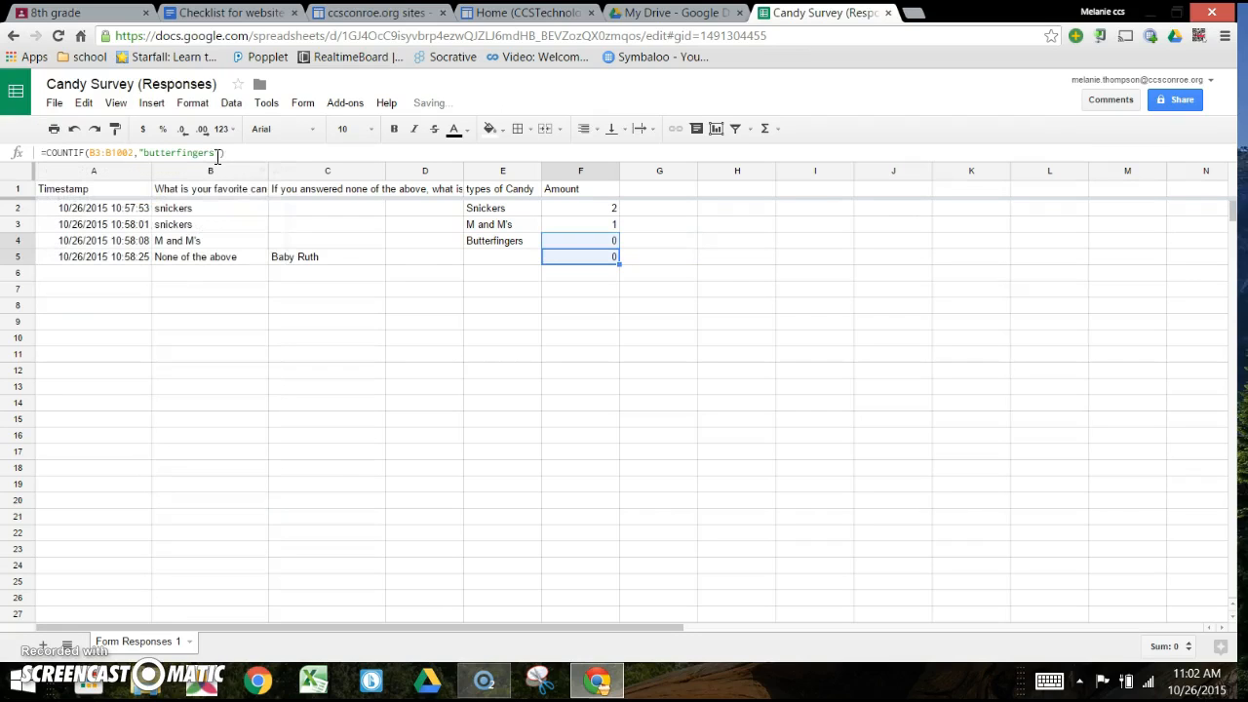
Step: Enter the label Kit Kat in cell E5
{"action": "left_click", "coordinate": [499, 257]}
{"action": "type", "text": "Kit Kat"}
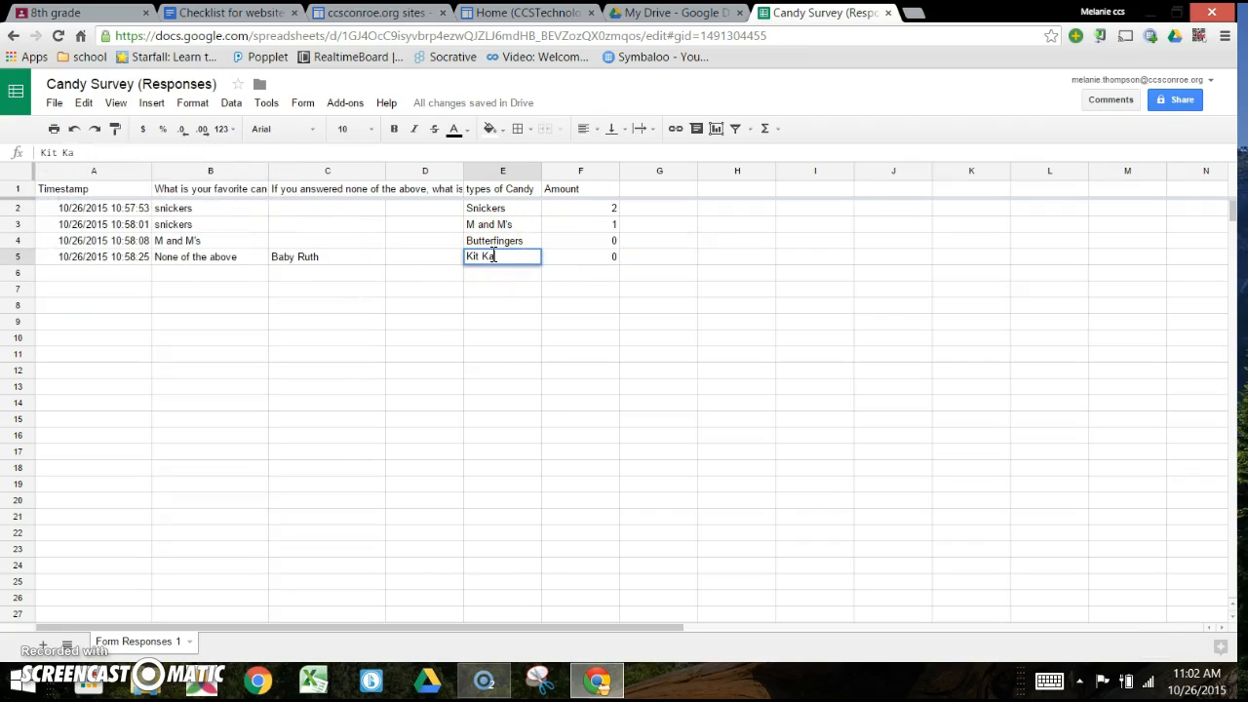
{"action": "left_click", "coordinate": [510, 274]}
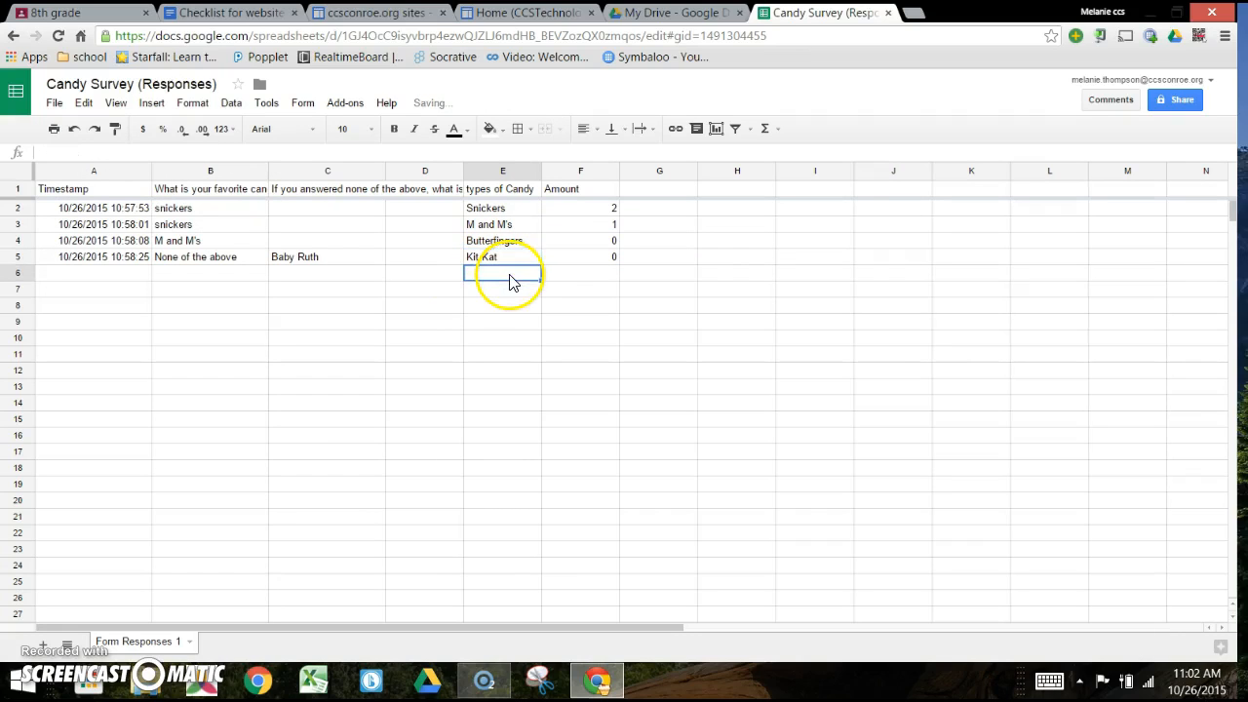
Step: Copy the COUNTIF formula from F5 down to F6, and replace the criterion in F5 with "None of the above"
{"action": "left_click", "coordinate": [606, 260]}
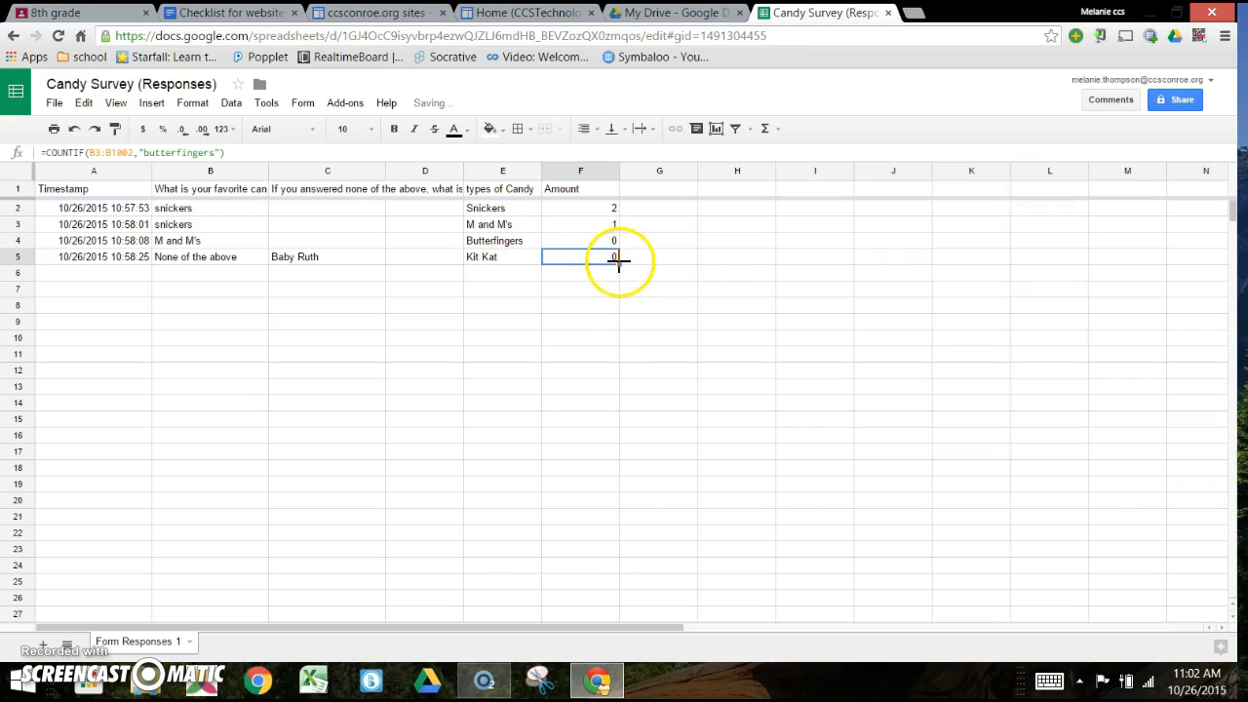
{"action": "left_click_drag", "start_coordinate": [619, 265], "coordinate": [615, 278]}
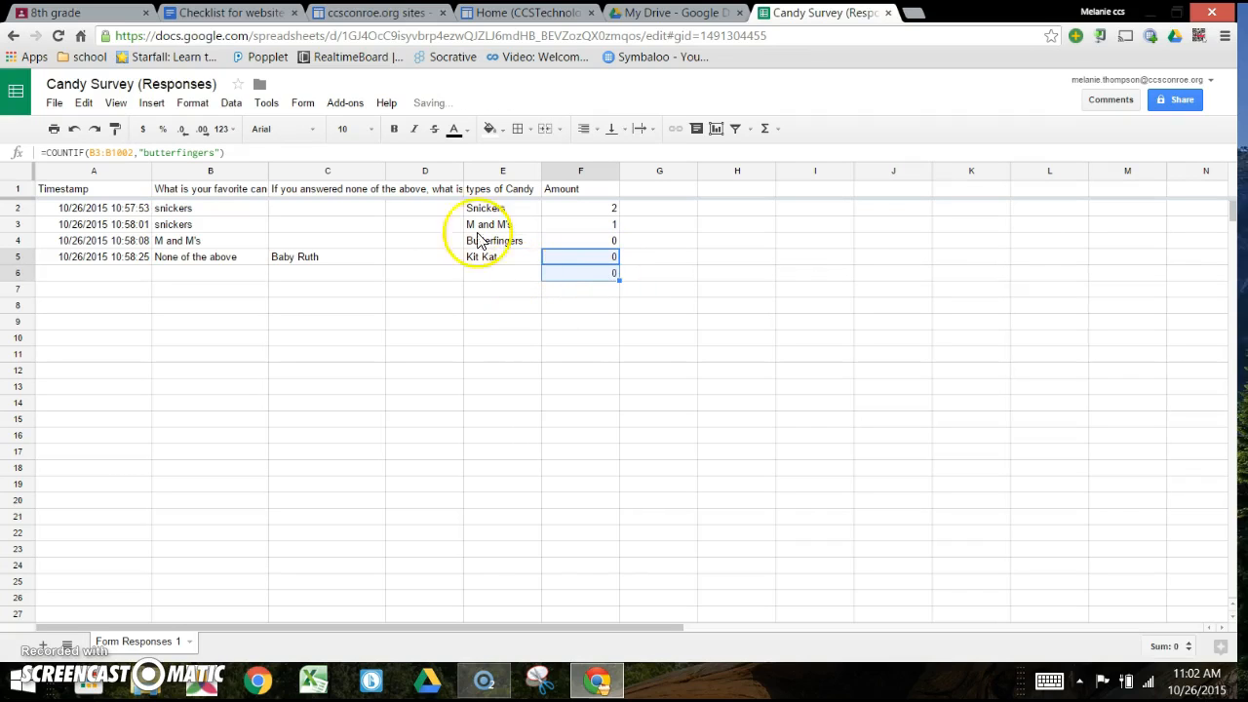
{"action": "left_click", "coordinate": [151, 154]}
{"action": "left_click_drag", "start_coordinate": [144, 154], "coordinate": [216, 158]}
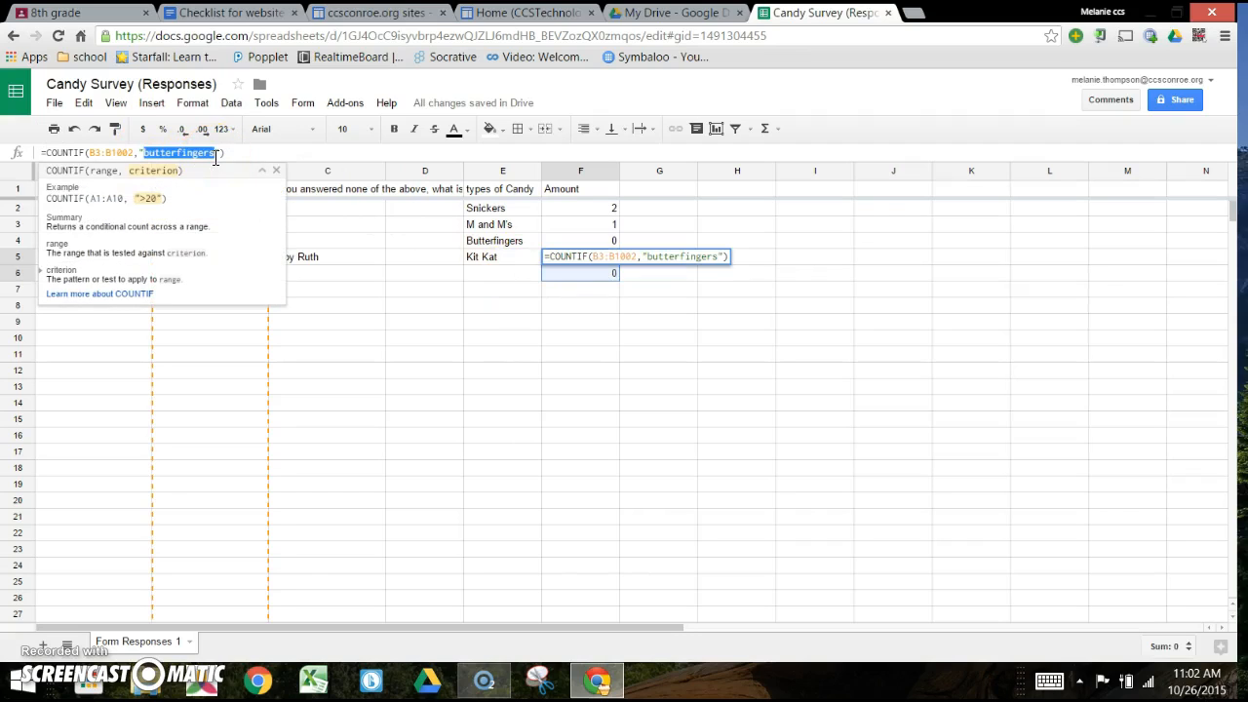
{"action": "type", "text": "None of the"}
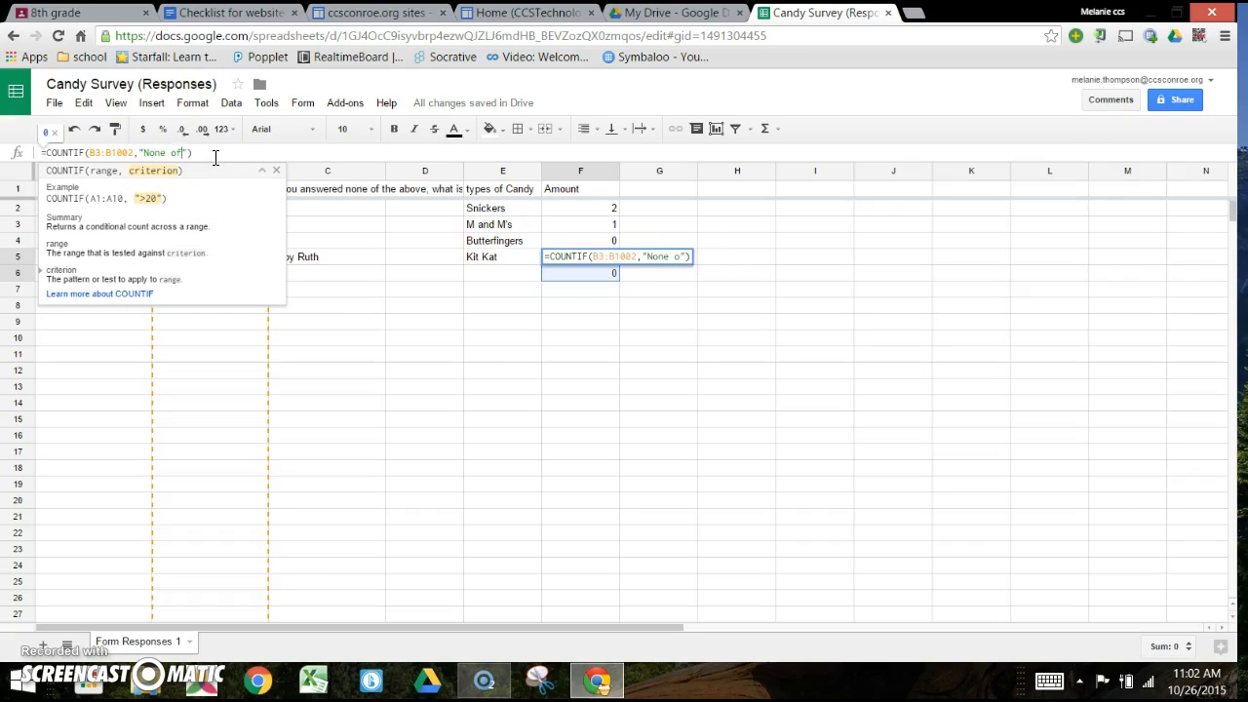
{"action": "type", "text": " above"}
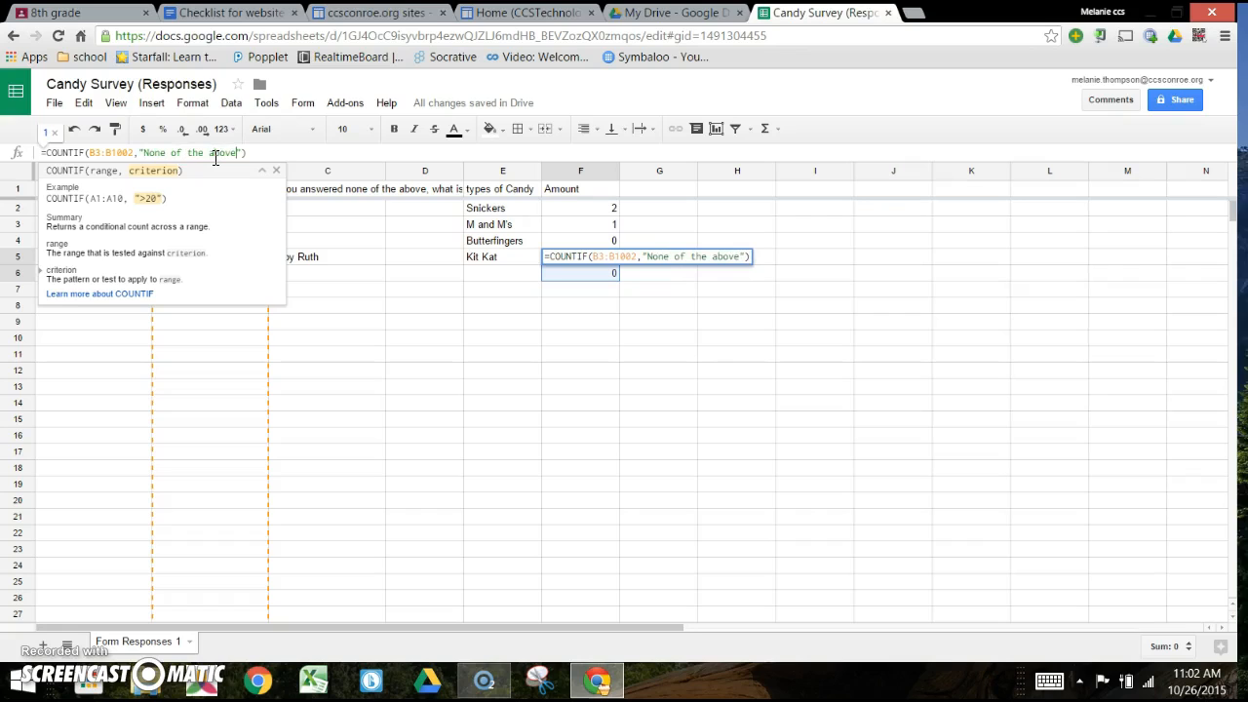
{"action": "key", "text": "Return"}
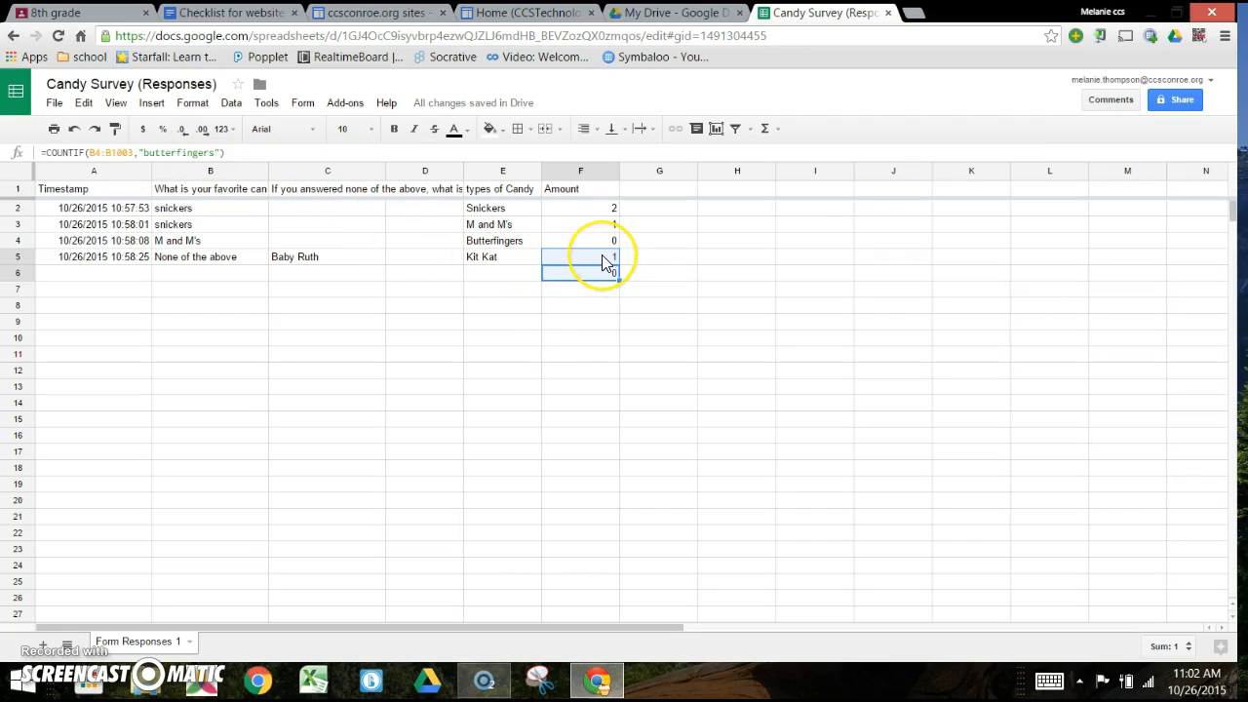
Step: Copy the Kit Kat label from E5 to E6, relabel E5 as None of the above, and widen column E to fit its text
{"action": "left_click", "coordinate": [512, 261]}
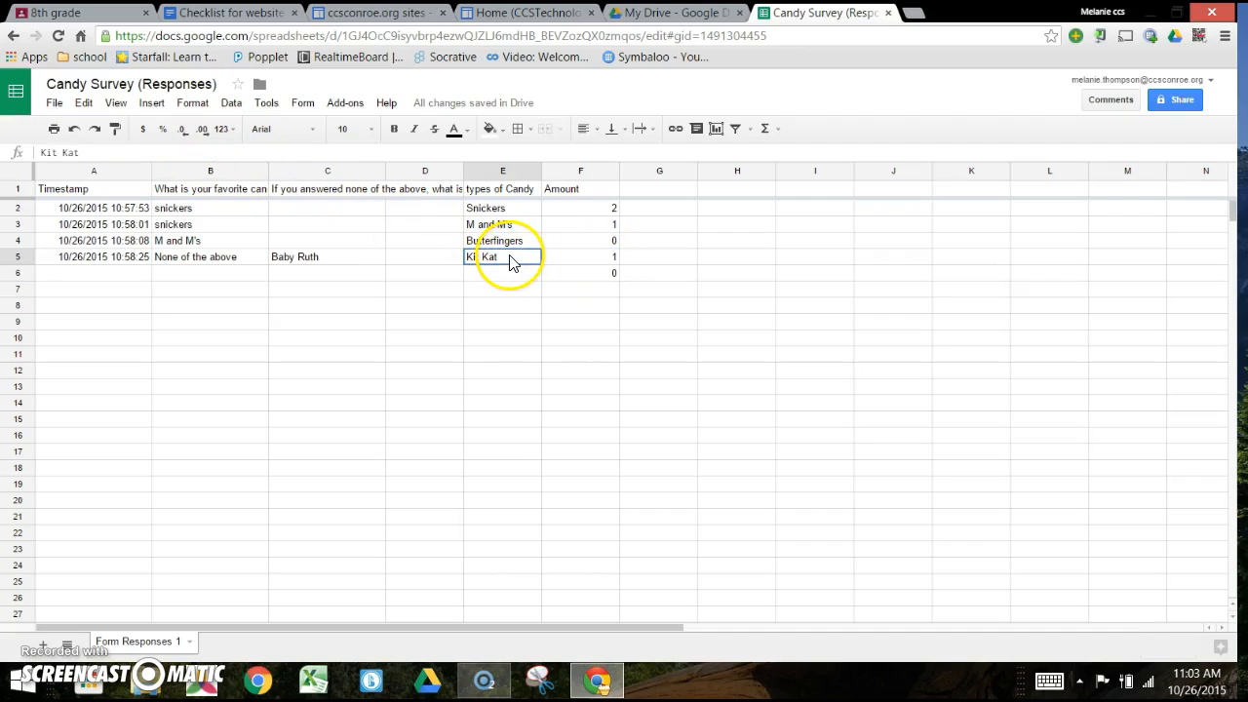
{"action": "mouse_move", "coordinate": [510, 257]}
{"action": "left_mouse_down"}
{"action": "mouse_move", "coordinate": [505, 288]}
{"action": "mouse_move", "coordinate": [501, 254]}
{"action": "mouse_move", "coordinate": [540, 273]}
{"action": "left_mouse_up"}
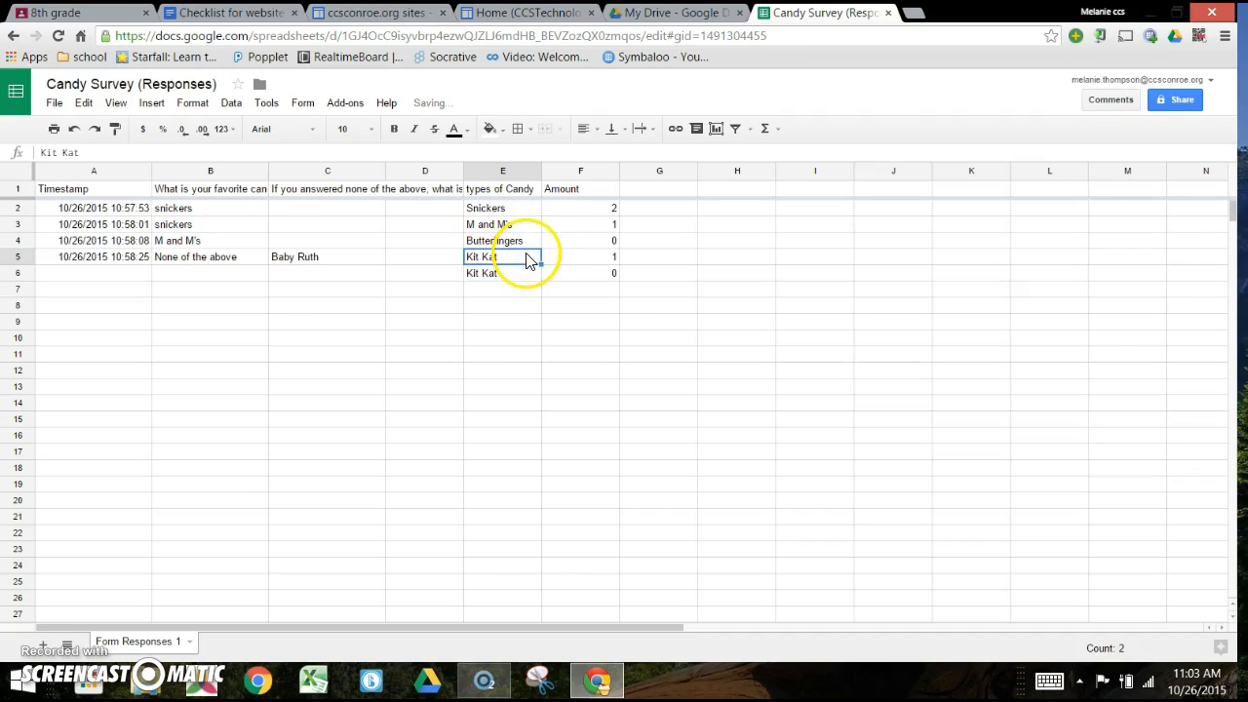
{"action": "double_click", "coordinate": [524, 261]}
{"action": "left_click_drag", "start_coordinate": [521, 258], "coordinate": [446, 264]}
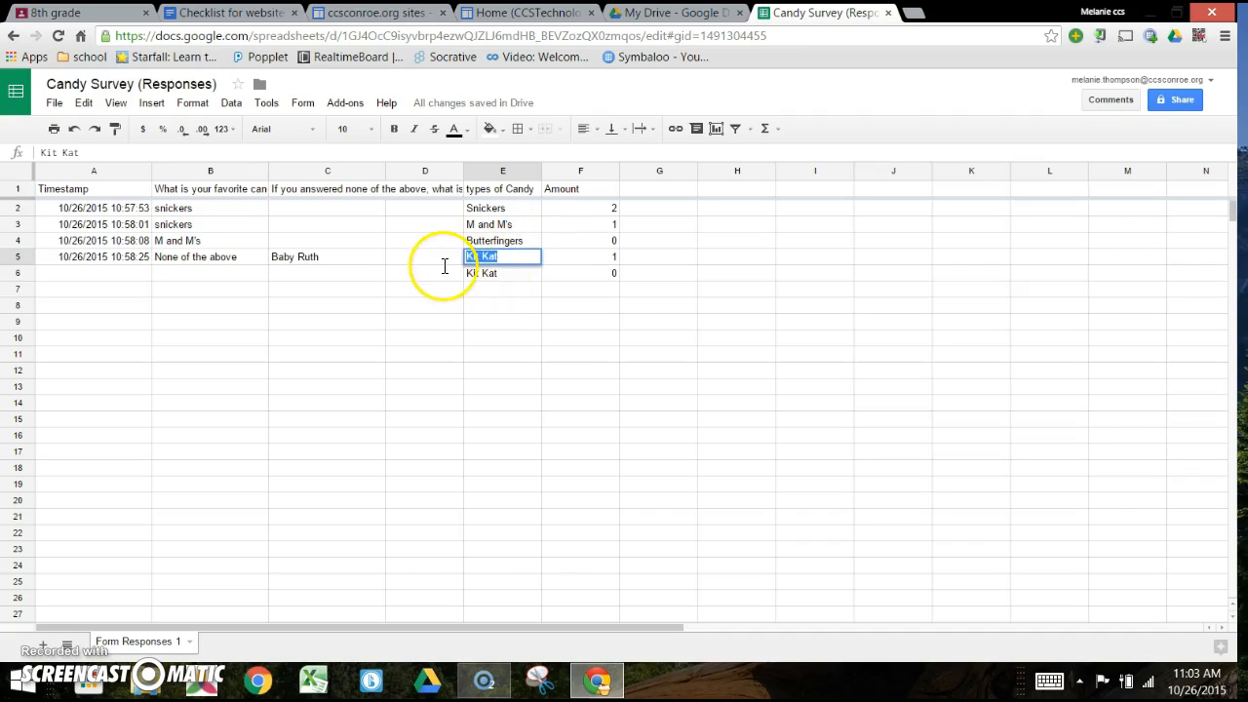
{"action": "type", "text": "None of "}
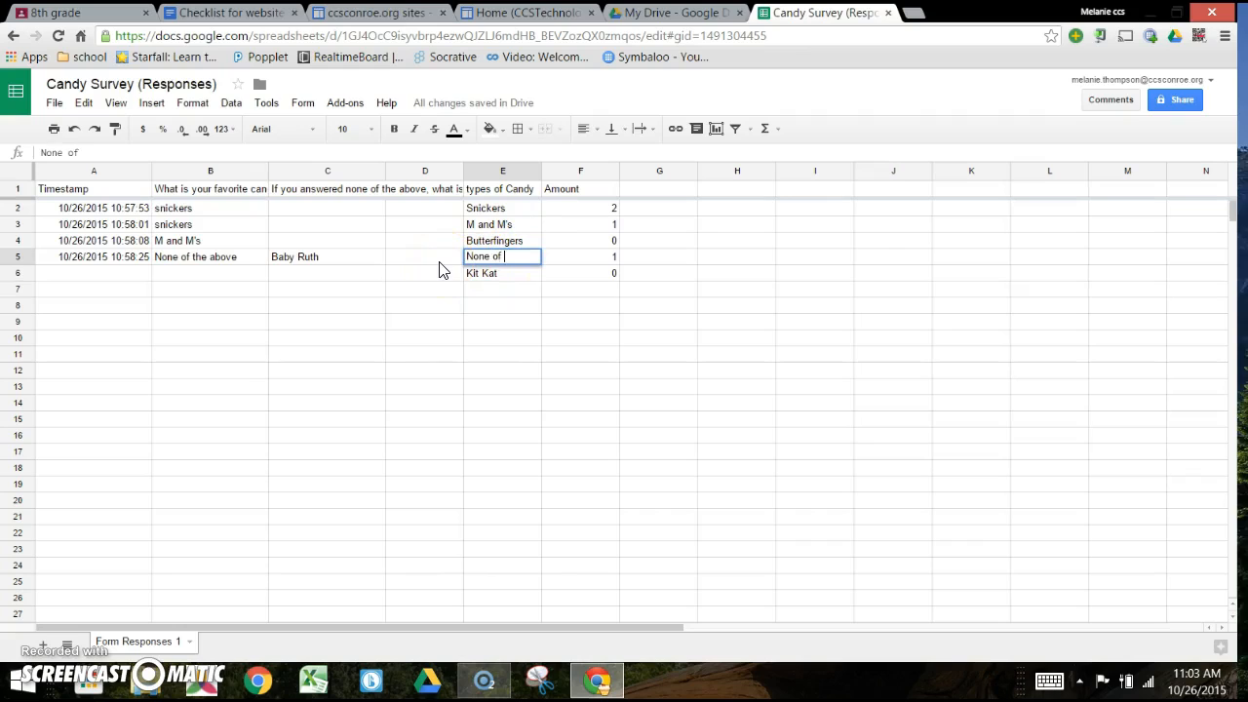
{"action": "type", "text": "the above"}
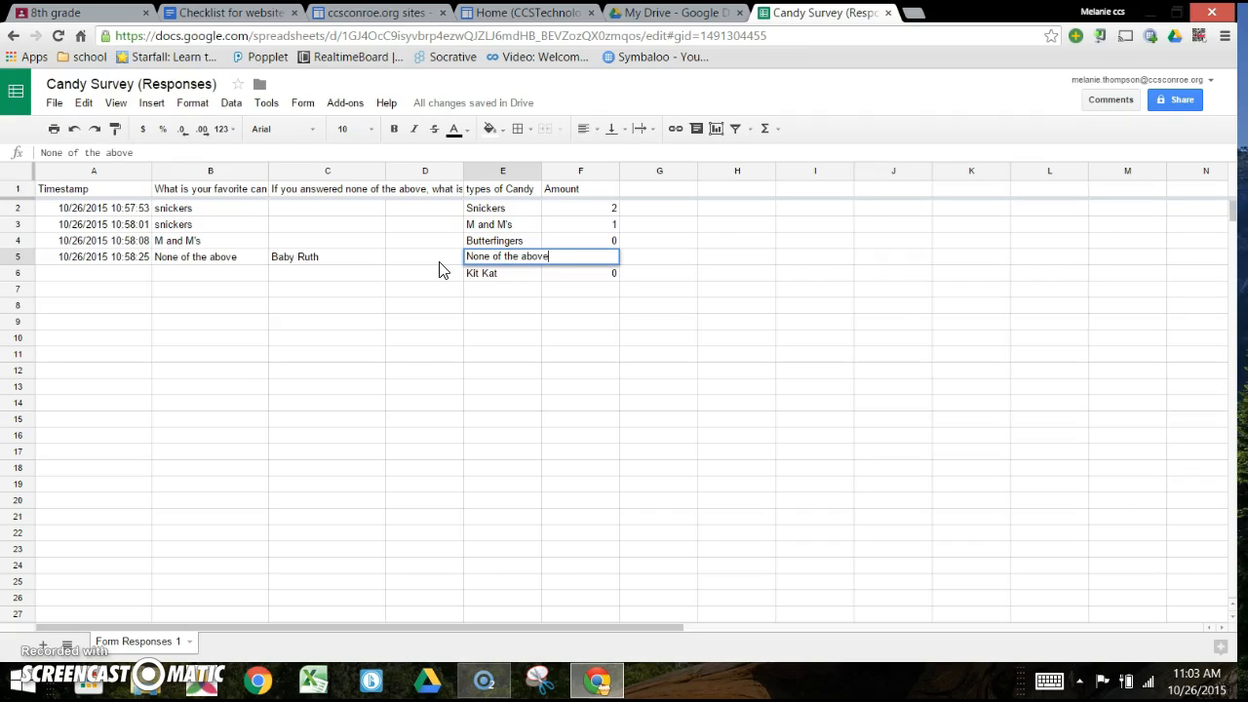
{"action": "left_click", "coordinate": [518, 290]}
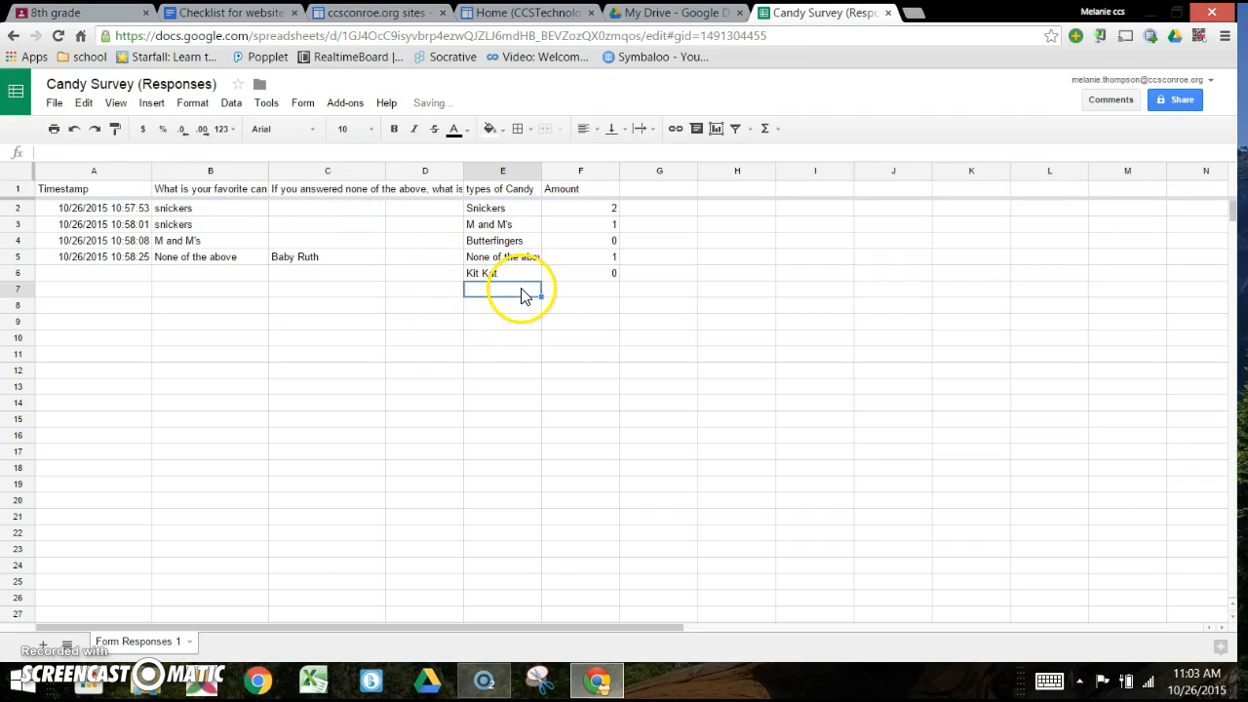
{"action": "double_click", "coordinate": [539, 170]}
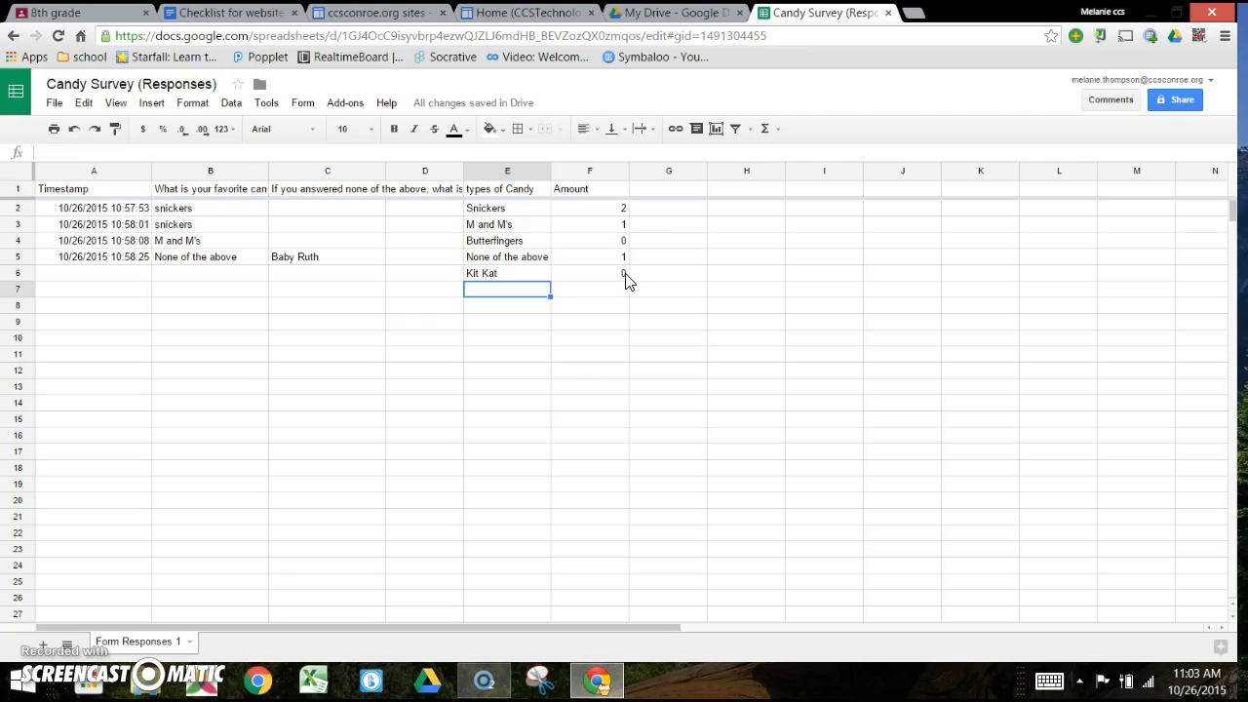
Step: Close the responses spreadsheet and open the school site's Home page for editing
{"action": "left_click", "coordinate": [885, 14]}
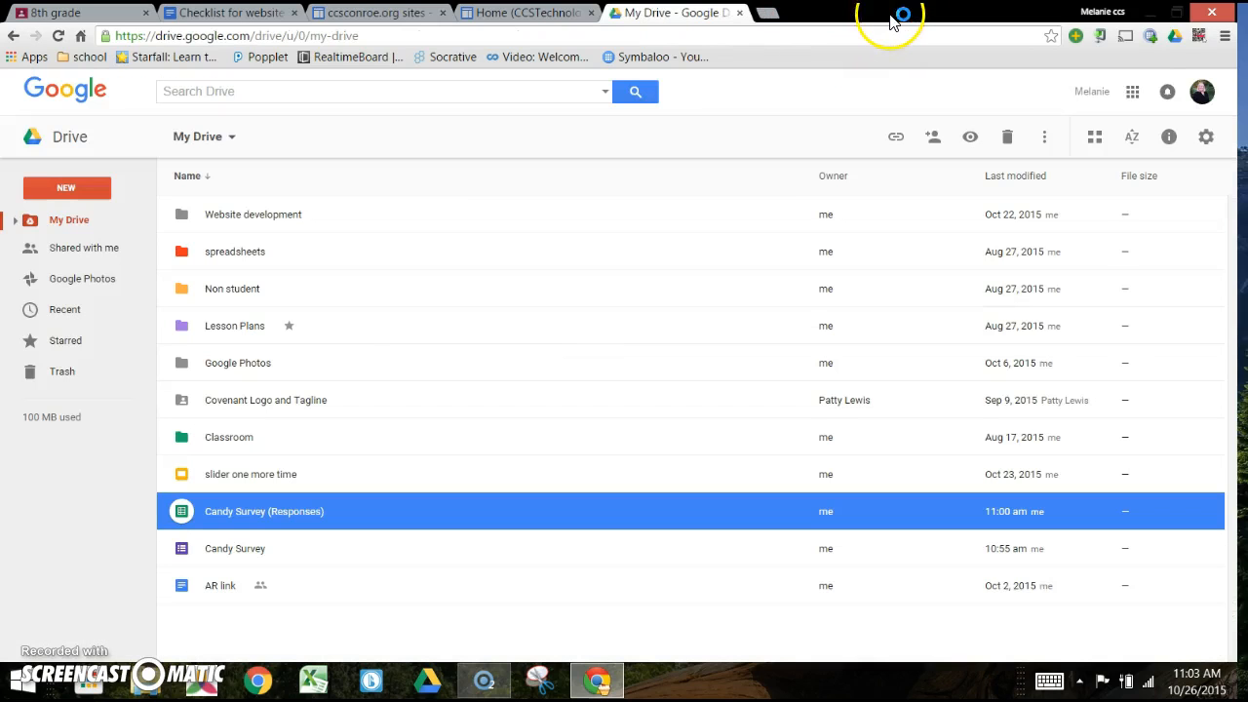
{"action": "left_click", "coordinate": [524, 14]}
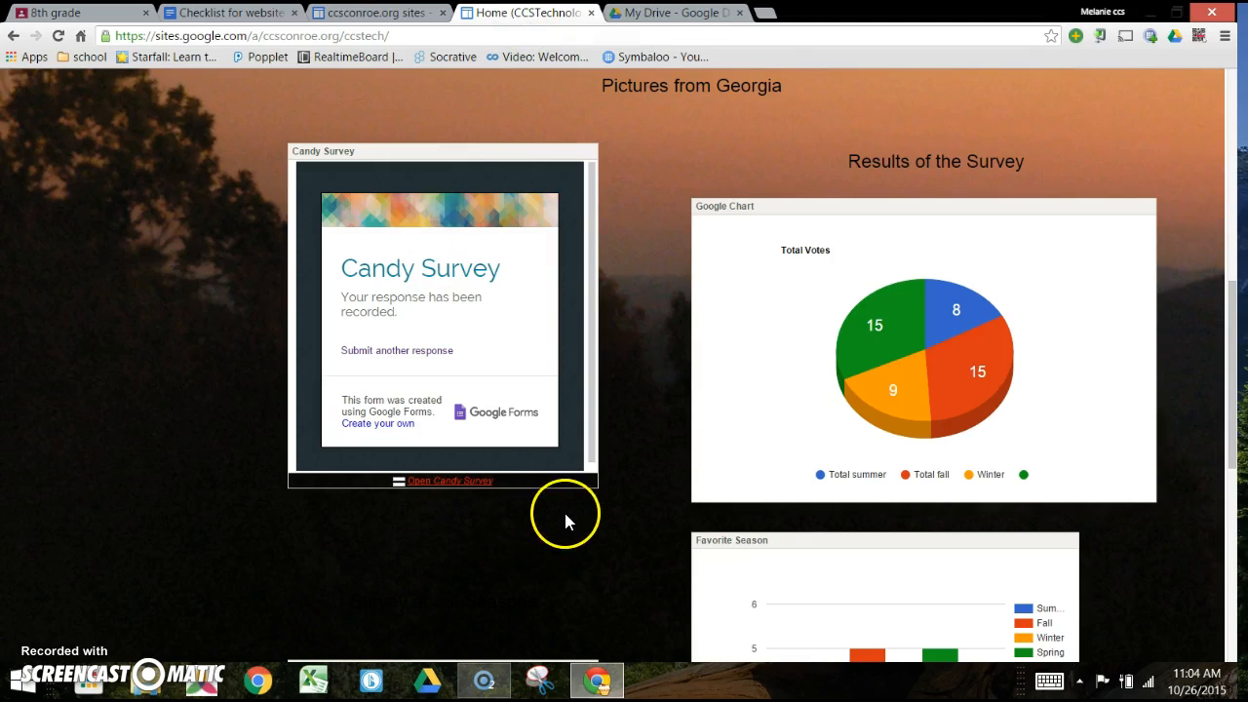
{"action": "scroll", "coordinate": [444, 531], "scroll_direction": "up", "scroll_amount": 10}
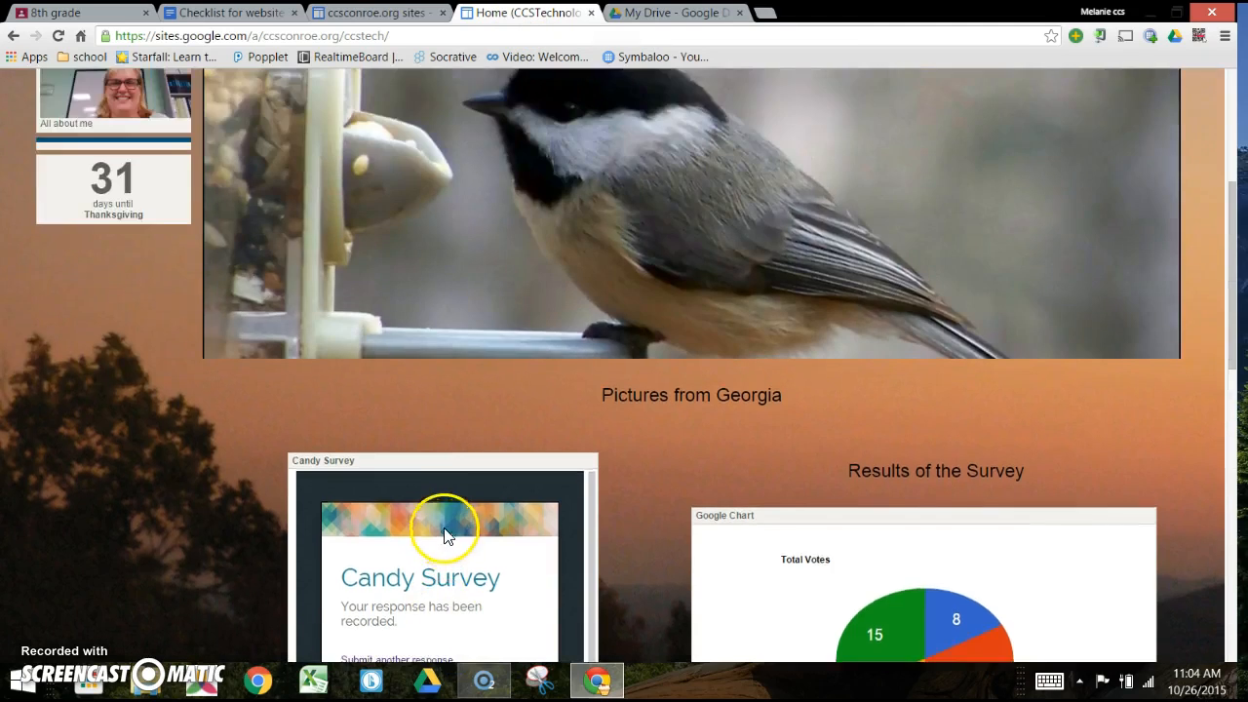
{"action": "left_click", "coordinate": [968, 105]}
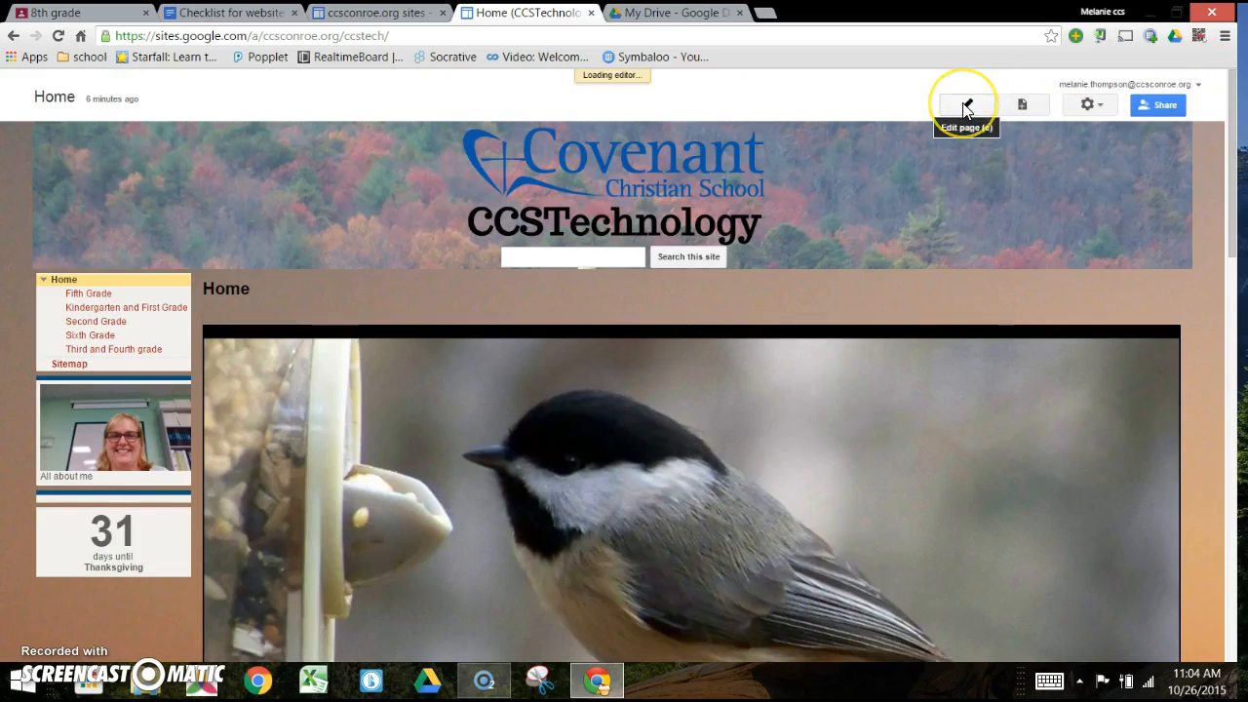
Step: Add a blank line above the "Results of the Survey" heading beside the Candy Survey form
{"action": "scroll", "coordinate": [316, 359], "scroll_direction": "down", "scroll_amount": 5}
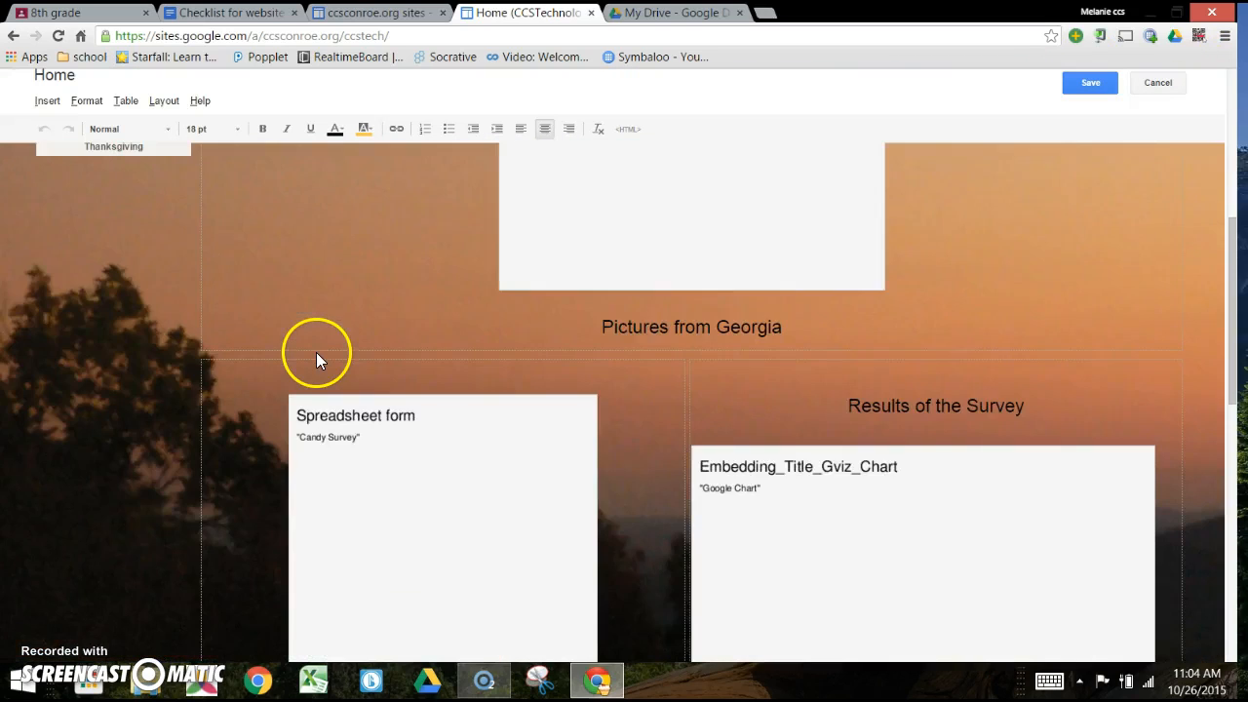
{"action": "scroll", "coordinate": [316, 352], "scroll_direction": "down", "scroll_amount": 4}
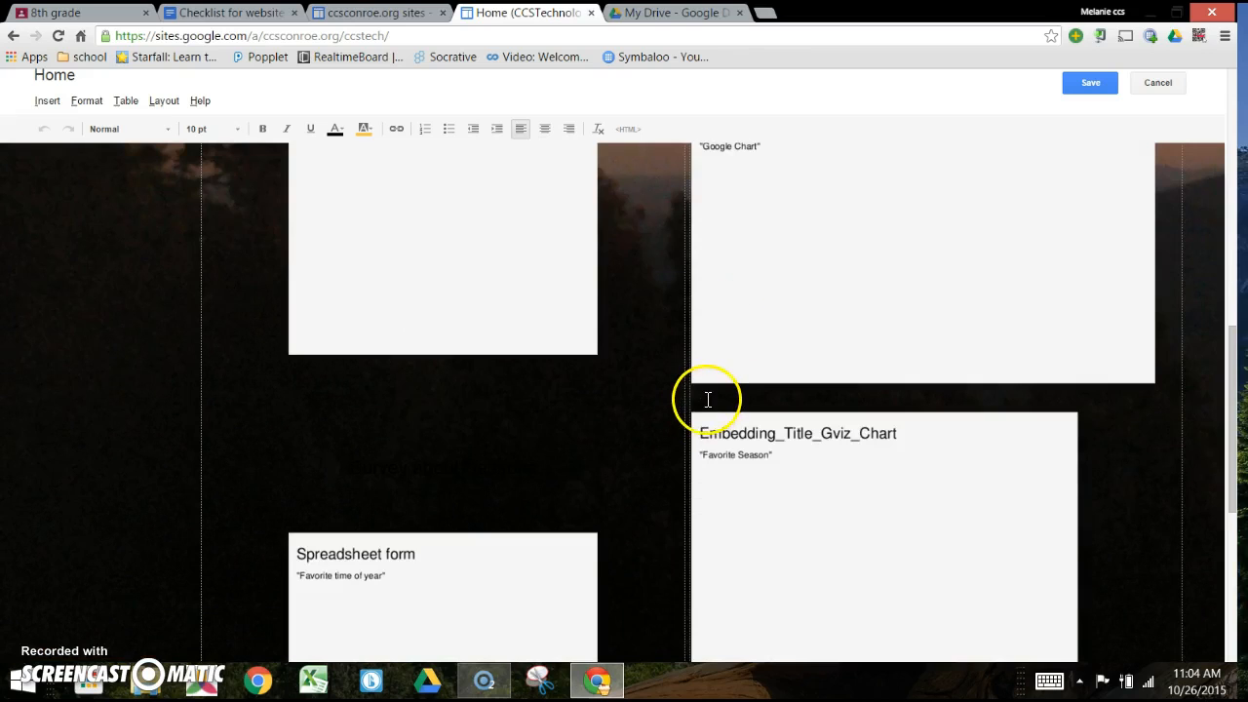
{"action": "left_click", "coordinate": [708, 400]}
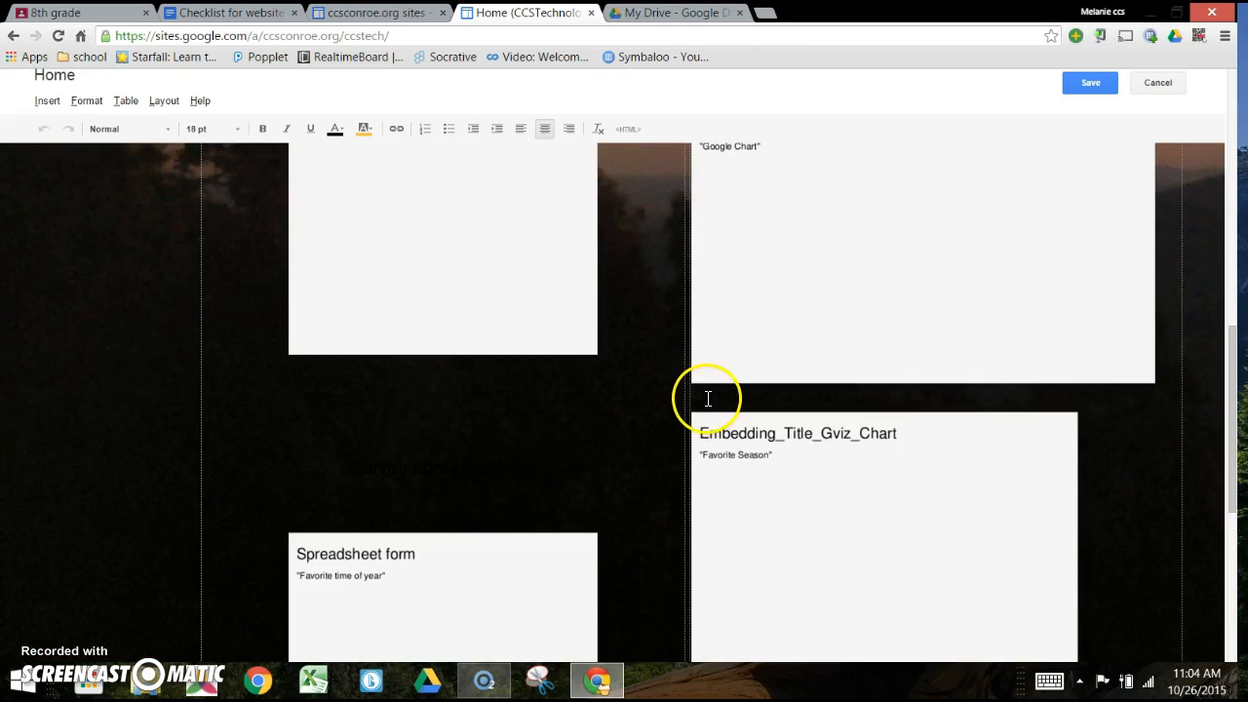
{"action": "scroll", "coordinate": [708, 400], "scroll_direction": "up", "scroll_amount": 5}
{"action": "left_click", "coordinate": [721, 502]}
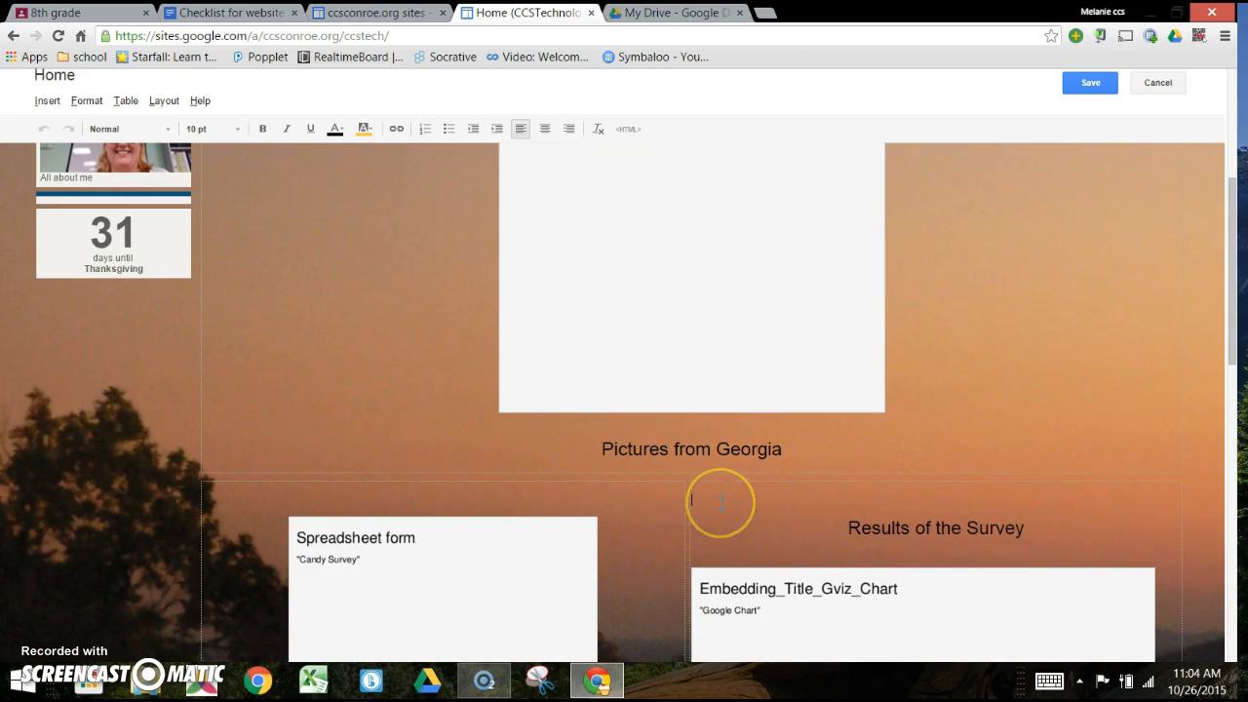
{"action": "key", "text": "Return"}
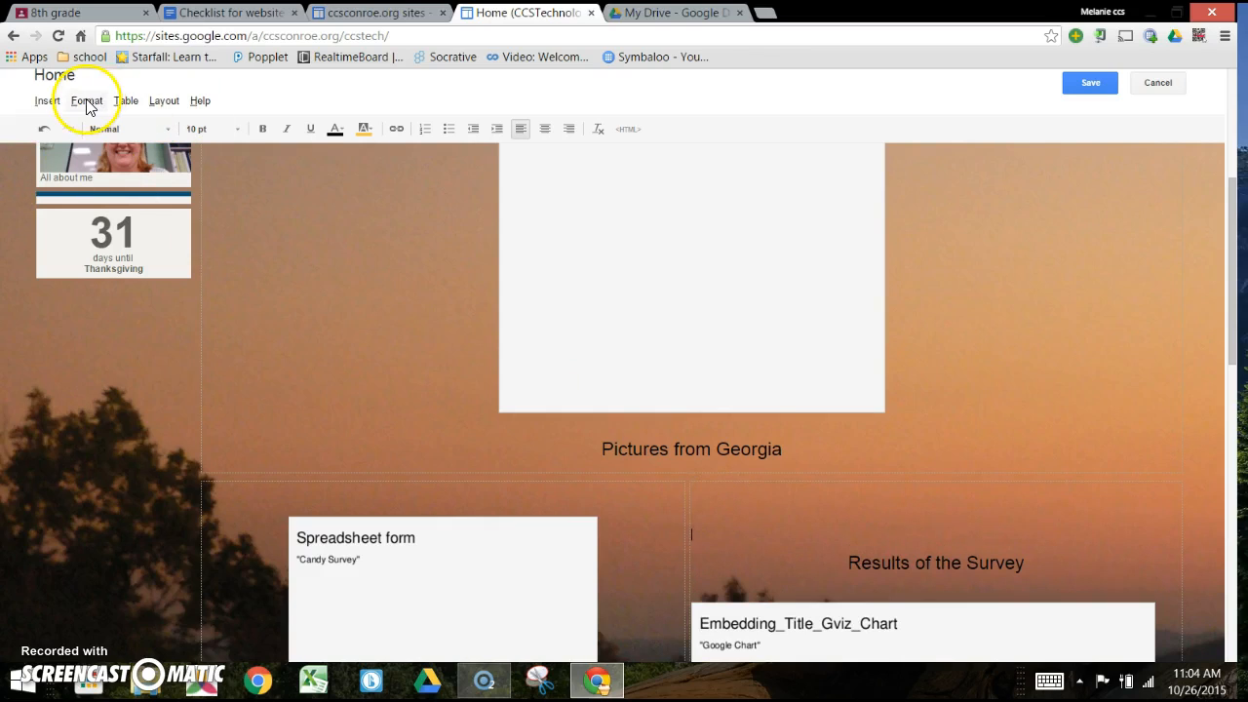
Step: Insert a chart at the new line, using the Candy Survey (Responses) spreadsheet as its data source
{"action": "left_click", "coordinate": [47, 103]}
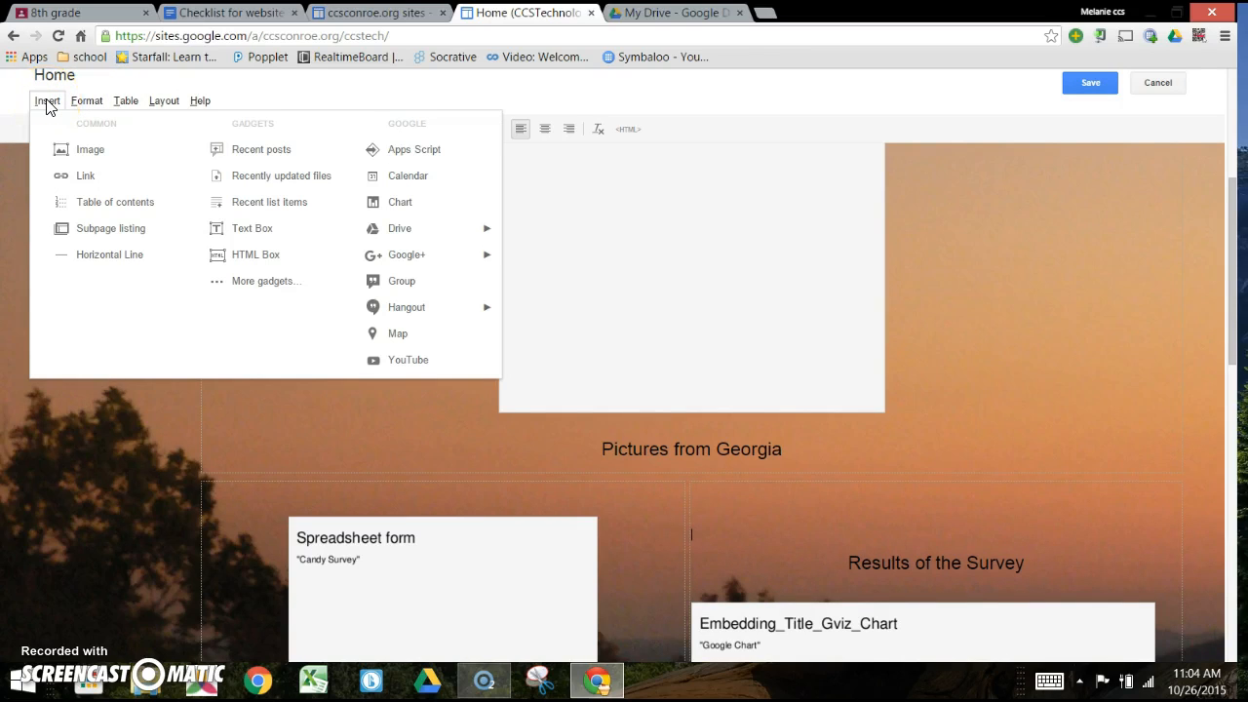
{"action": "left_click", "coordinate": [399, 203]}
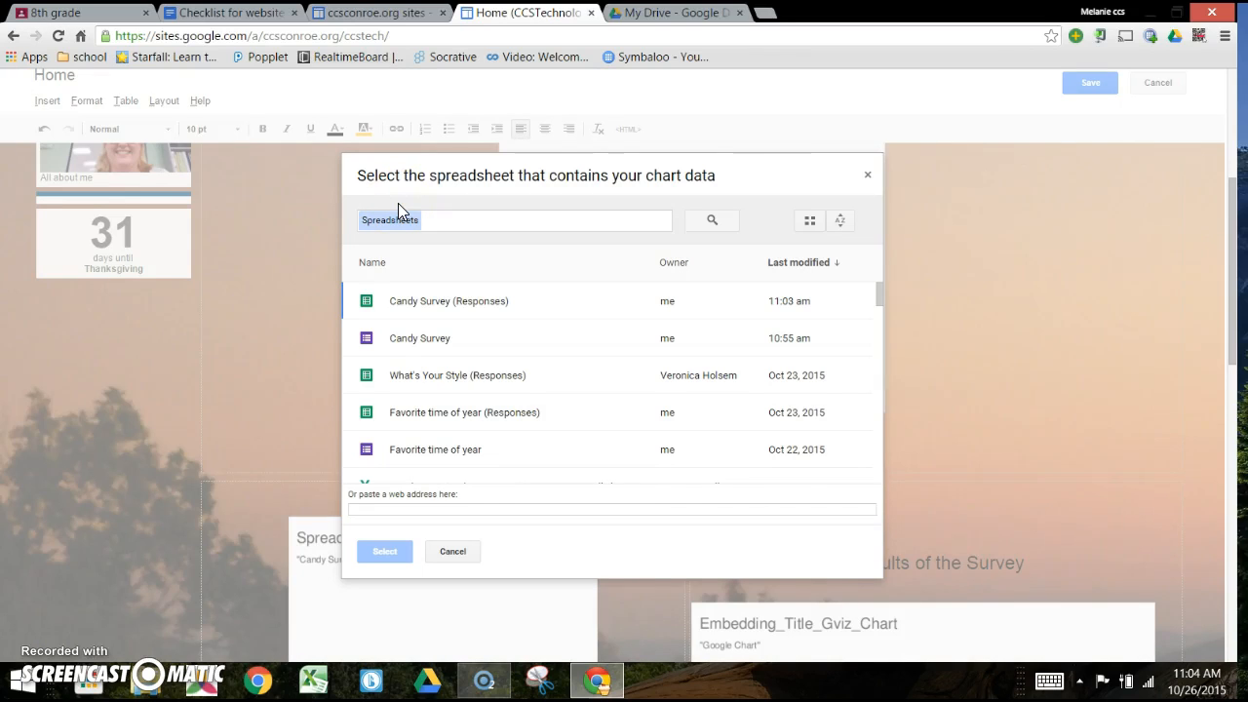
{"action": "left_click", "coordinate": [419, 298]}
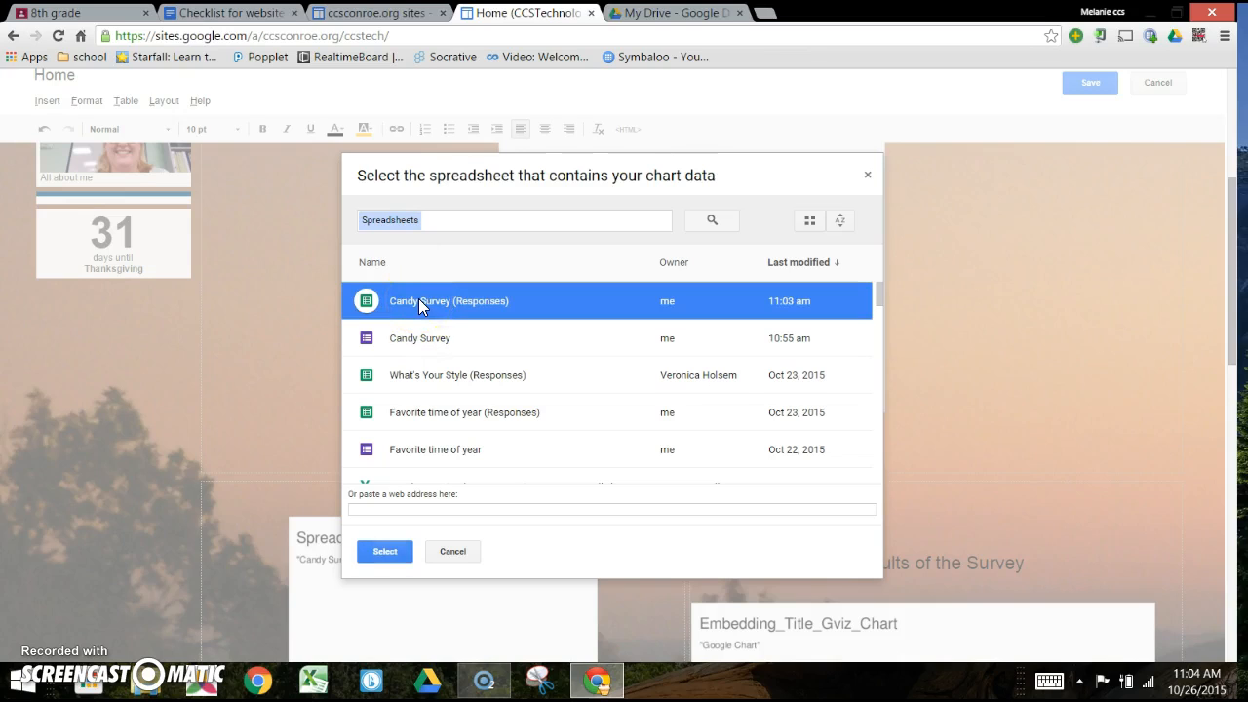
{"action": "left_click", "coordinate": [374, 559]}
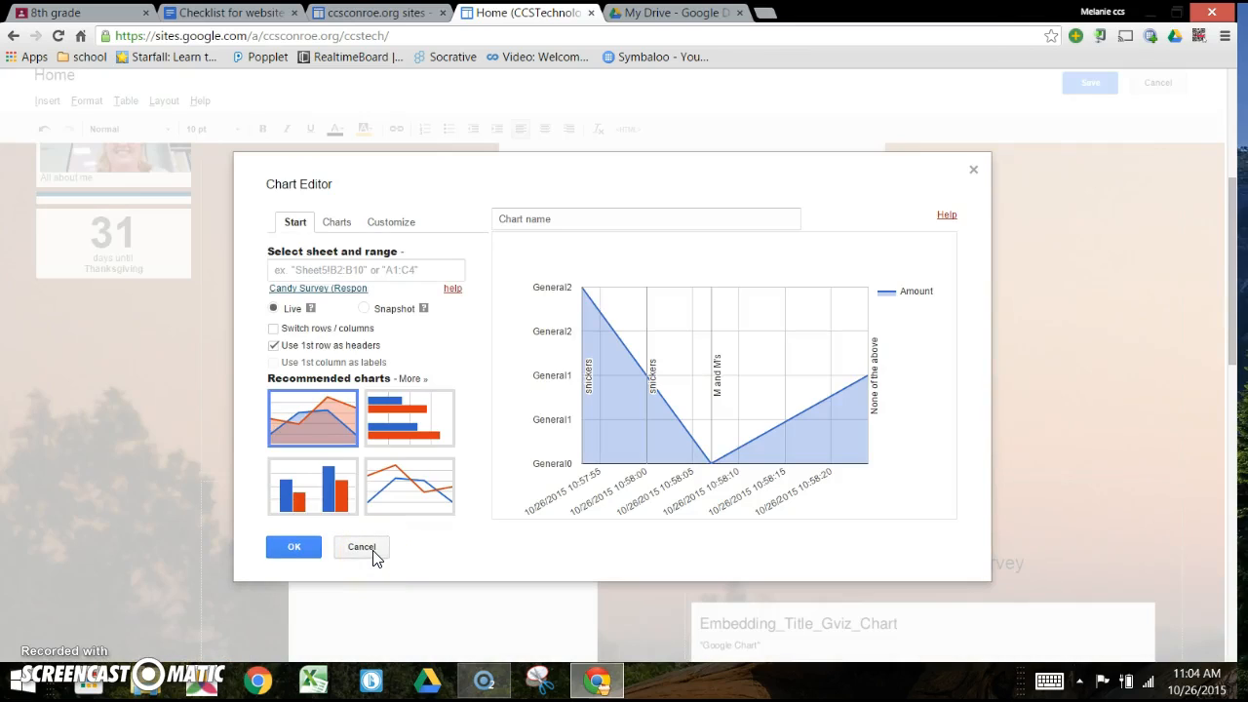
Step: Set the chart's data range to e1:F5
{"action": "left_click", "coordinate": [398, 271]}
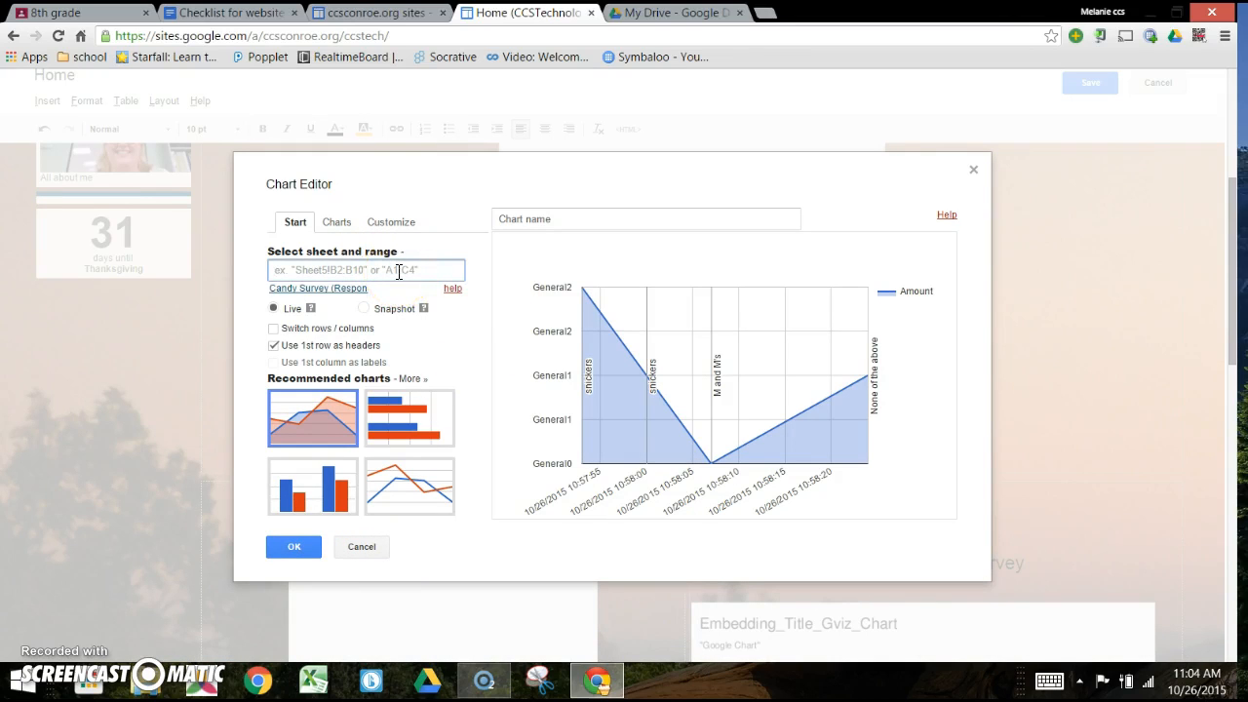
{"action": "type", "text": "e1"}
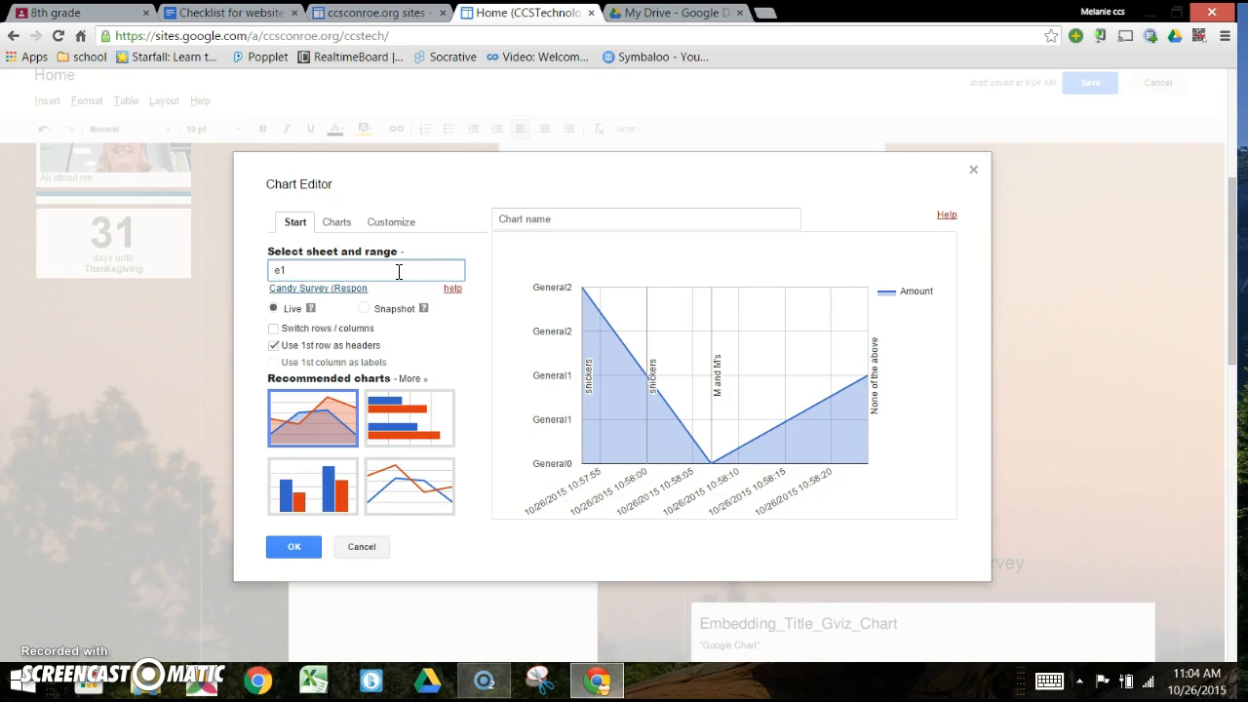
{"action": "type", "text": ":F5"}
{"action": "left_click", "coordinate": [375, 332]}
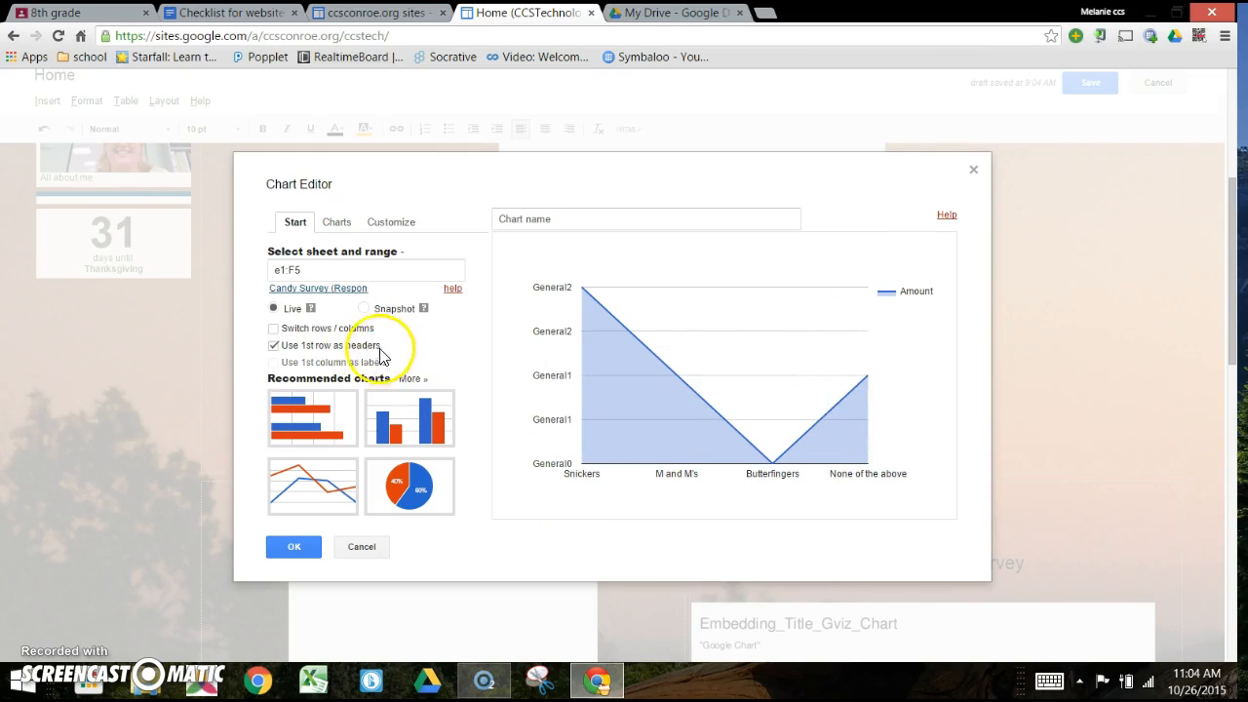
{"action": "left_click", "coordinate": [274, 329]}
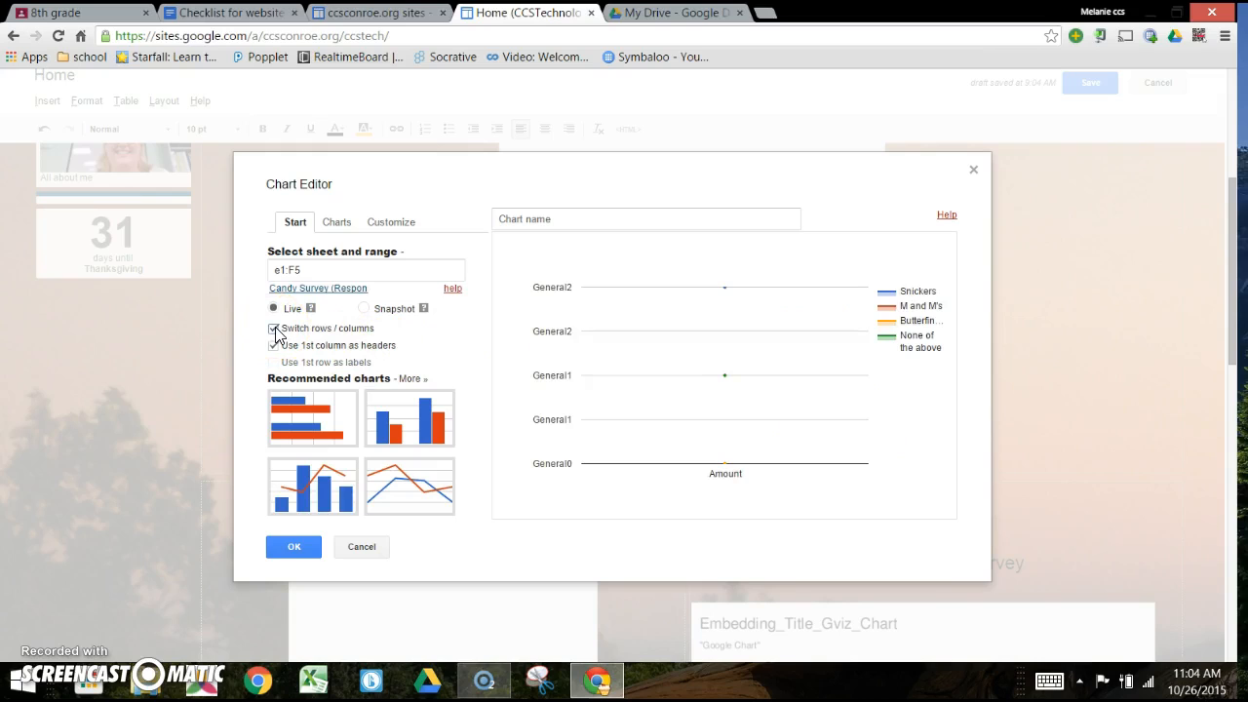
{"action": "left_click", "coordinate": [274, 330]}
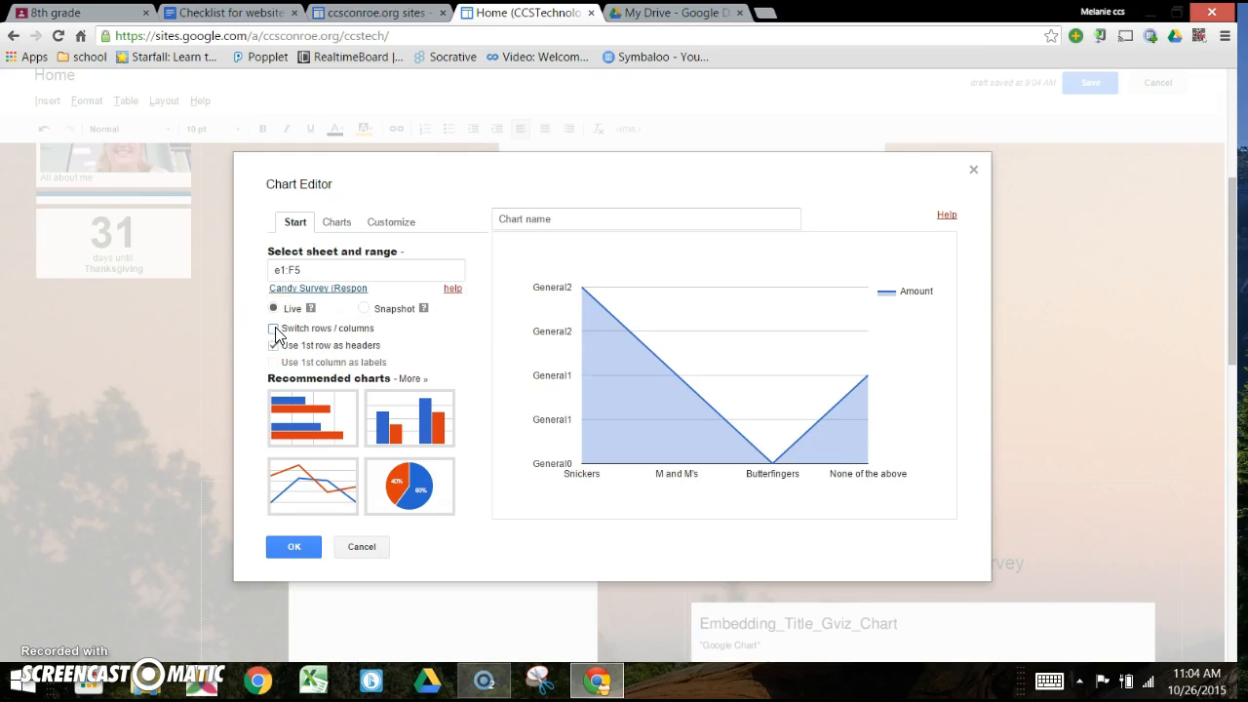
{"action": "left_click", "coordinate": [274, 346]}
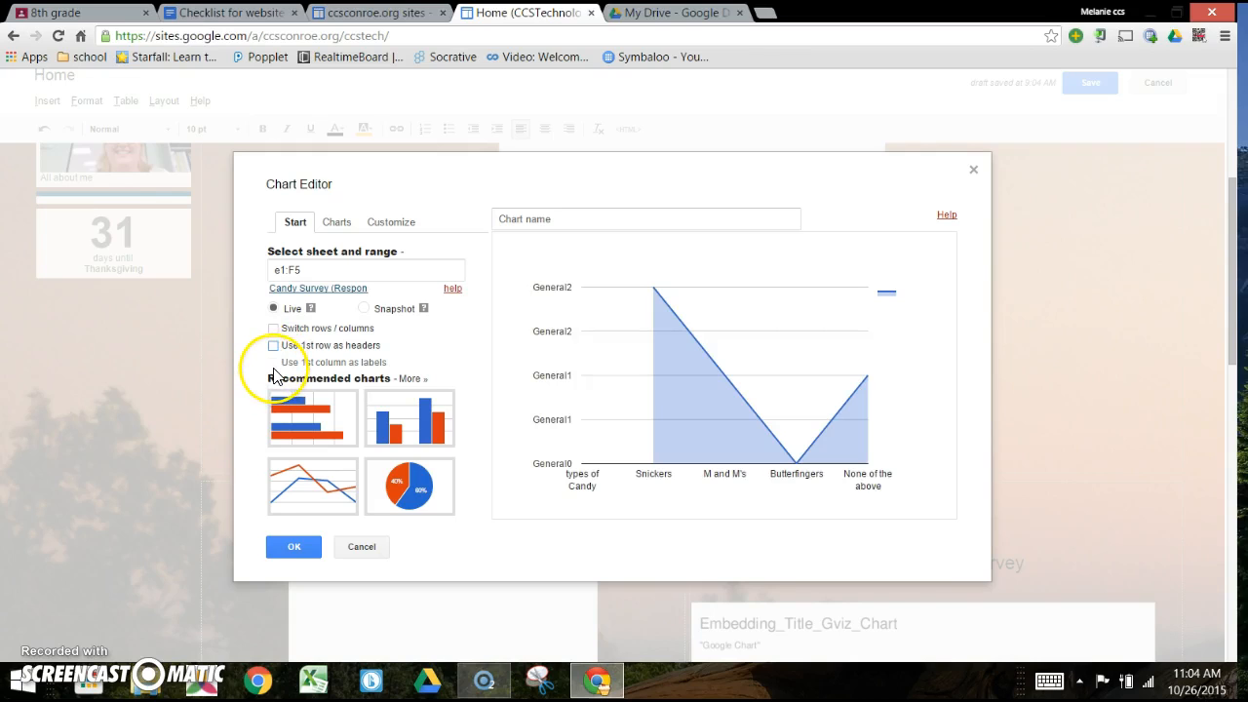
{"action": "left_click", "coordinate": [274, 346]}
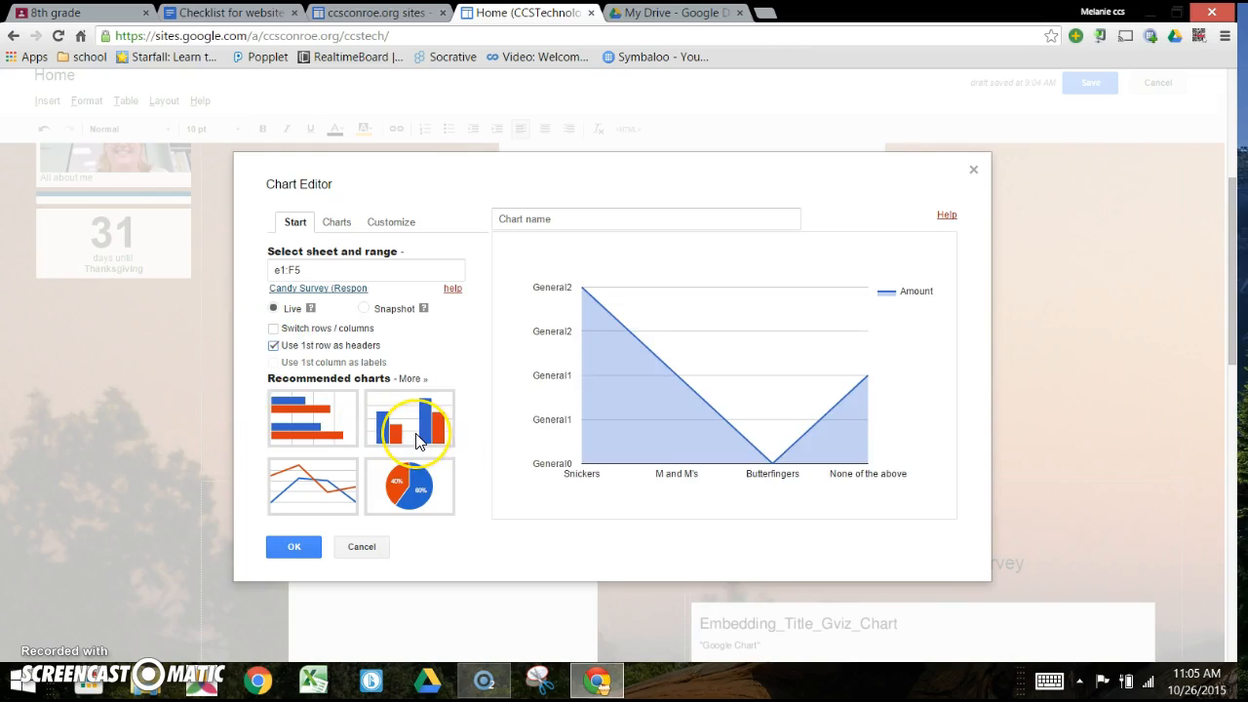
Step: Try the column chart for the survey results and change the chart type to a 3D pie
{"action": "left_click", "coordinate": [417, 439]}
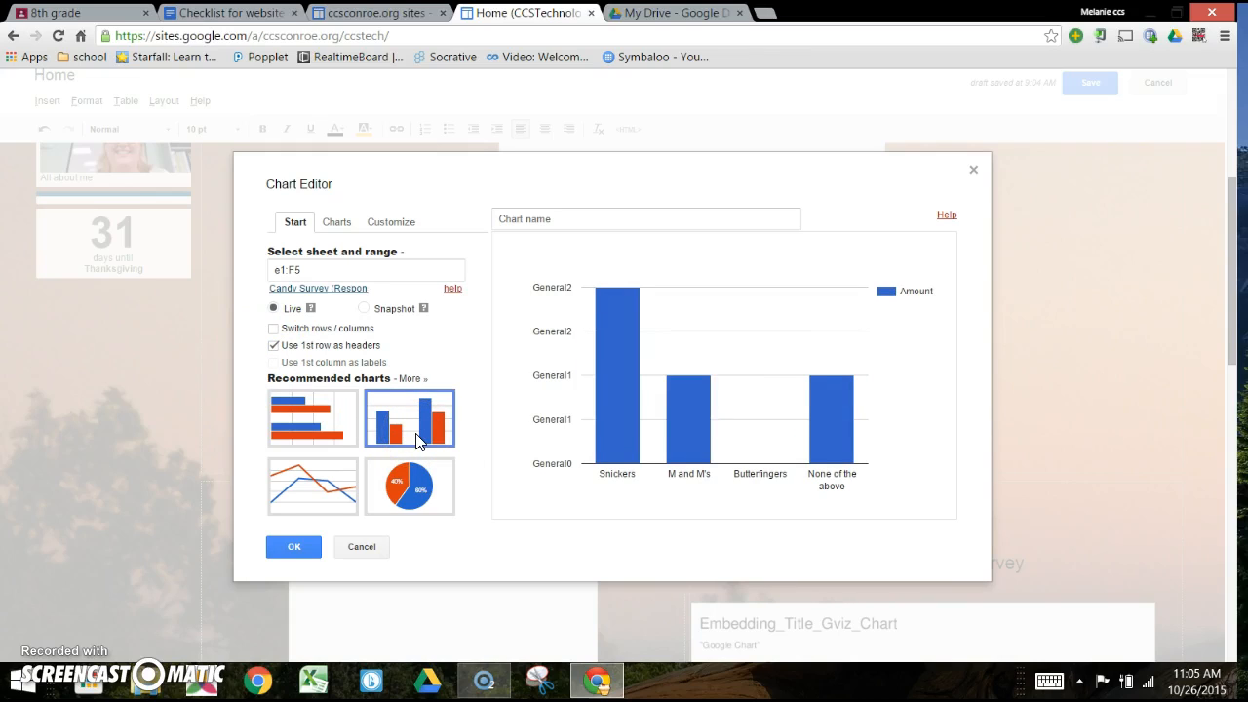
{"action": "left_click", "coordinate": [337, 224]}
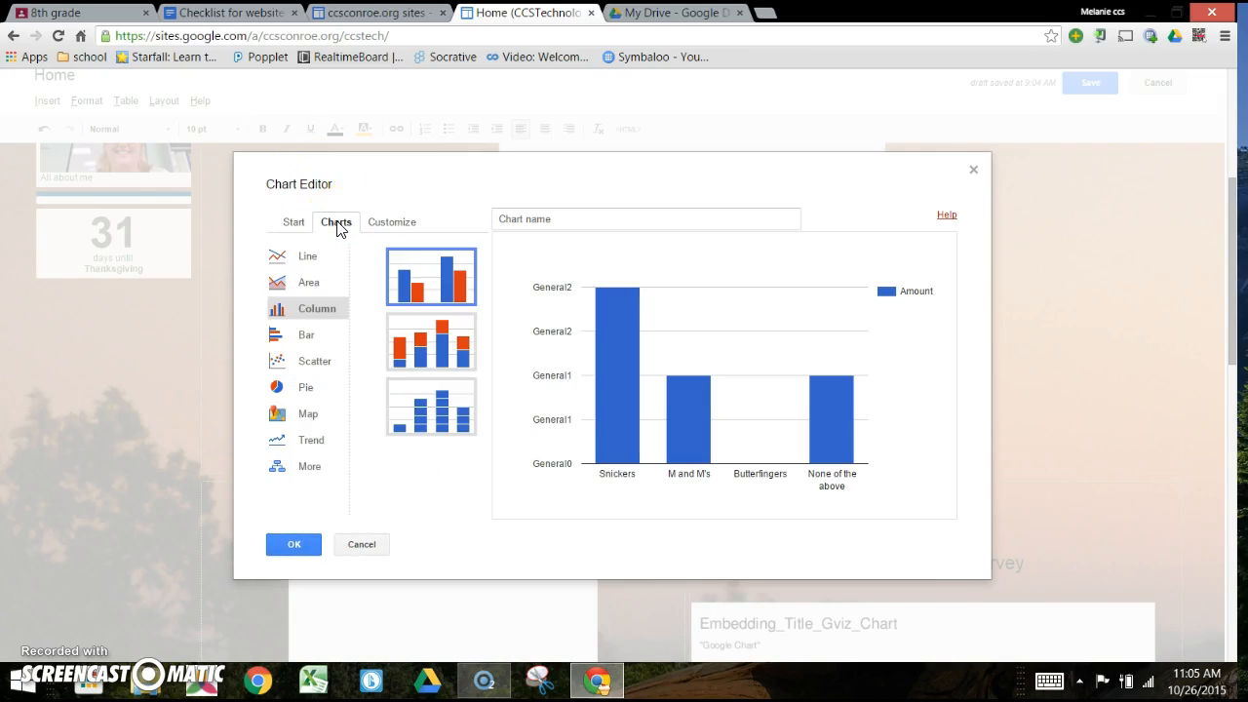
{"action": "left_click", "coordinate": [278, 387]}
{"action": "left_click", "coordinate": [420, 340]}
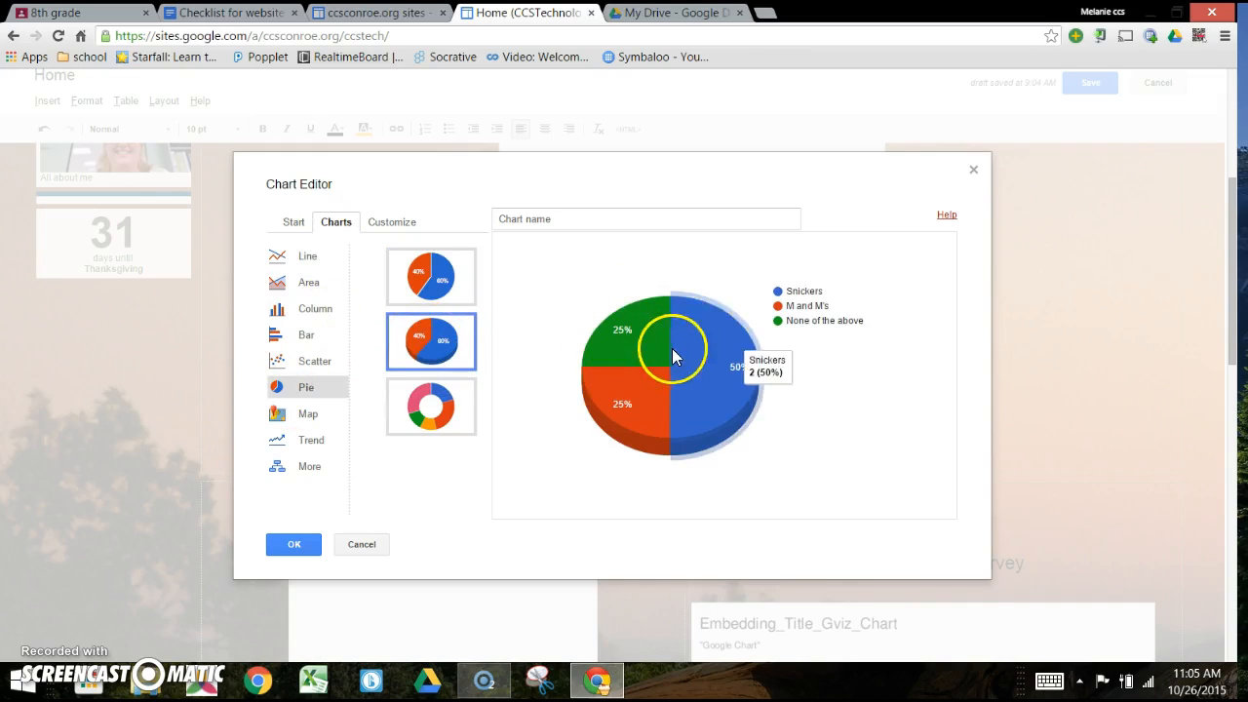
{"action": "mouse_move", "coordinate": [634, 332]}
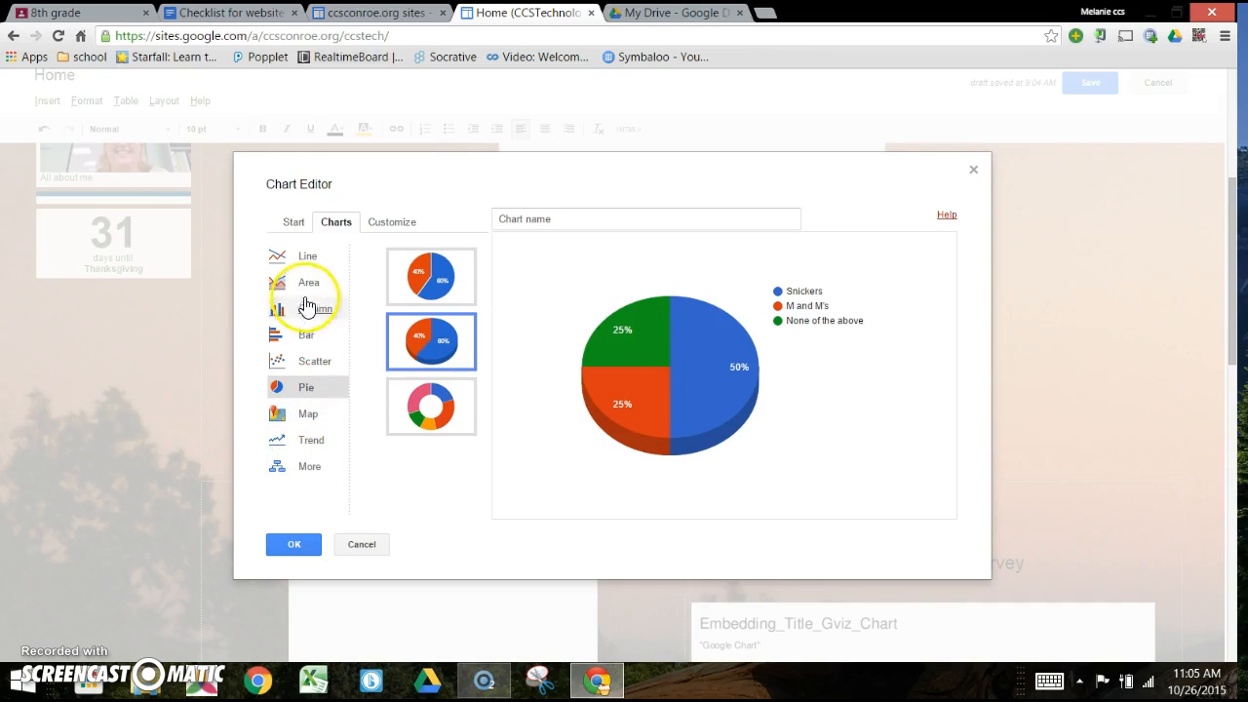
Step: Preview the donut and flat pie variants of the chart and return to the 3D pie
{"action": "left_click", "coordinate": [421, 406]}
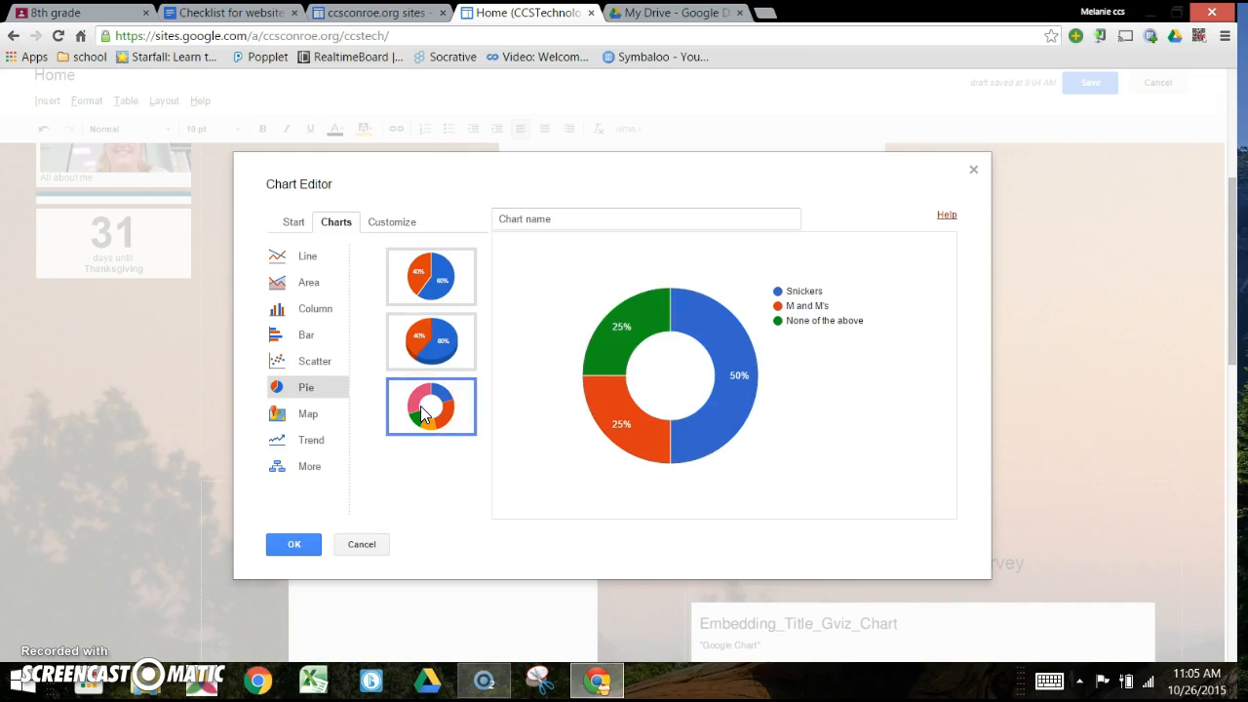
{"action": "left_click", "coordinate": [426, 283]}
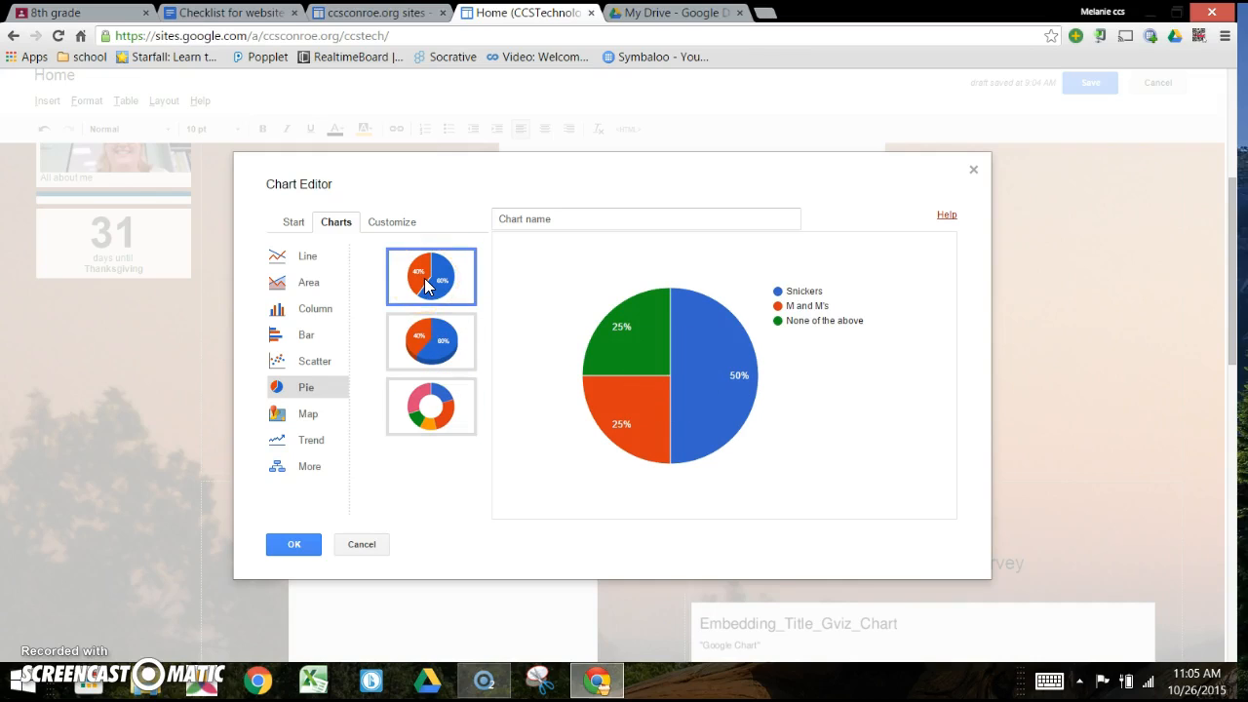
{"action": "left_click", "coordinate": [414, 339]}
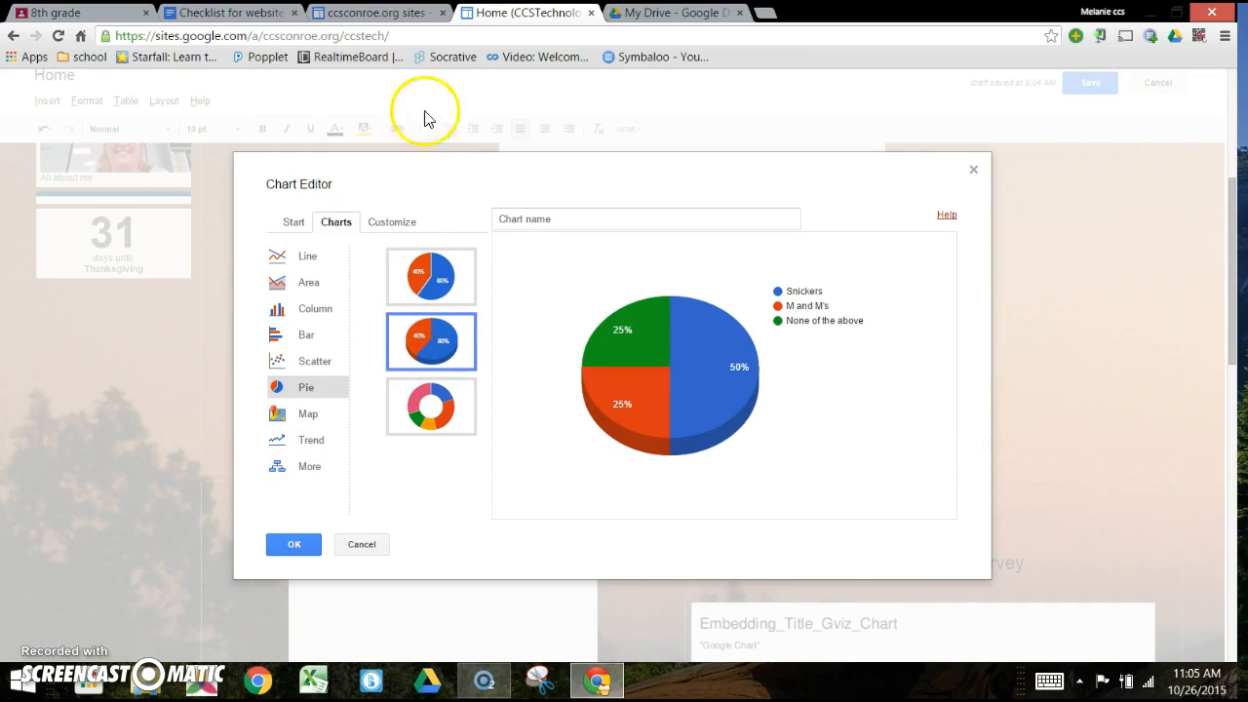
Step: Name the chart "Favorite Candy Bars" and give it the same displayed title at font size 20 without bold
{"action": "left_click", "coordinate": [558, 219]}
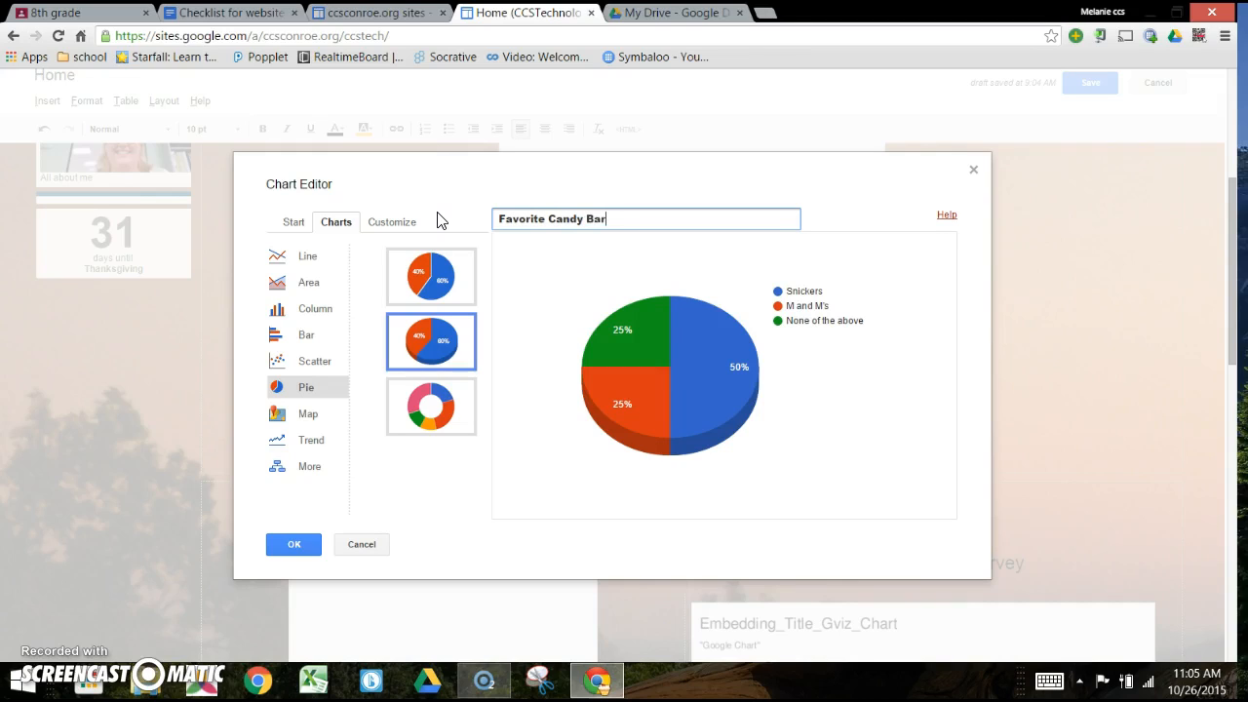
{"action": "left_click", "coordinate": [369, 225]}
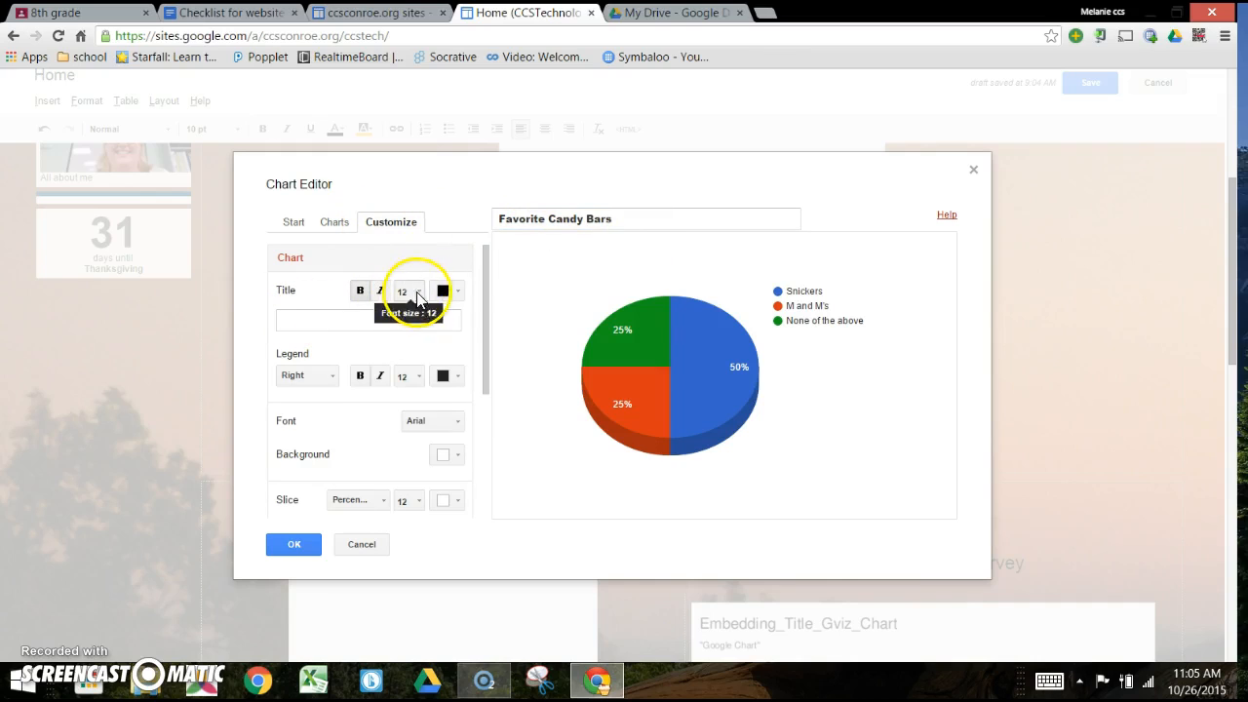
{"action": "left_click", "coordinate": [404, 290]}
{"action": "left_click", "coordinate": [419, 420]}
{"action": "left_click", "coordinate": [382, 320]}
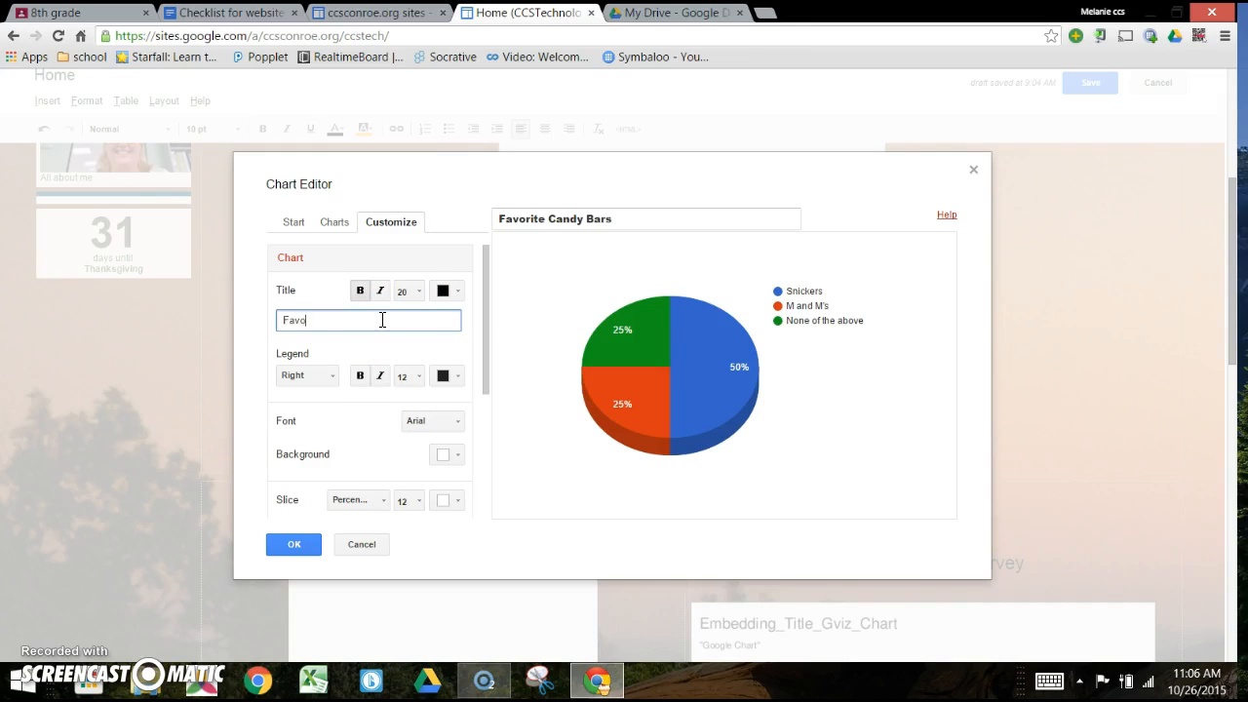
{"action": "type", "text": "Favorite Cany"}
{"action": "left_click", "coordinate": [358, 292]}
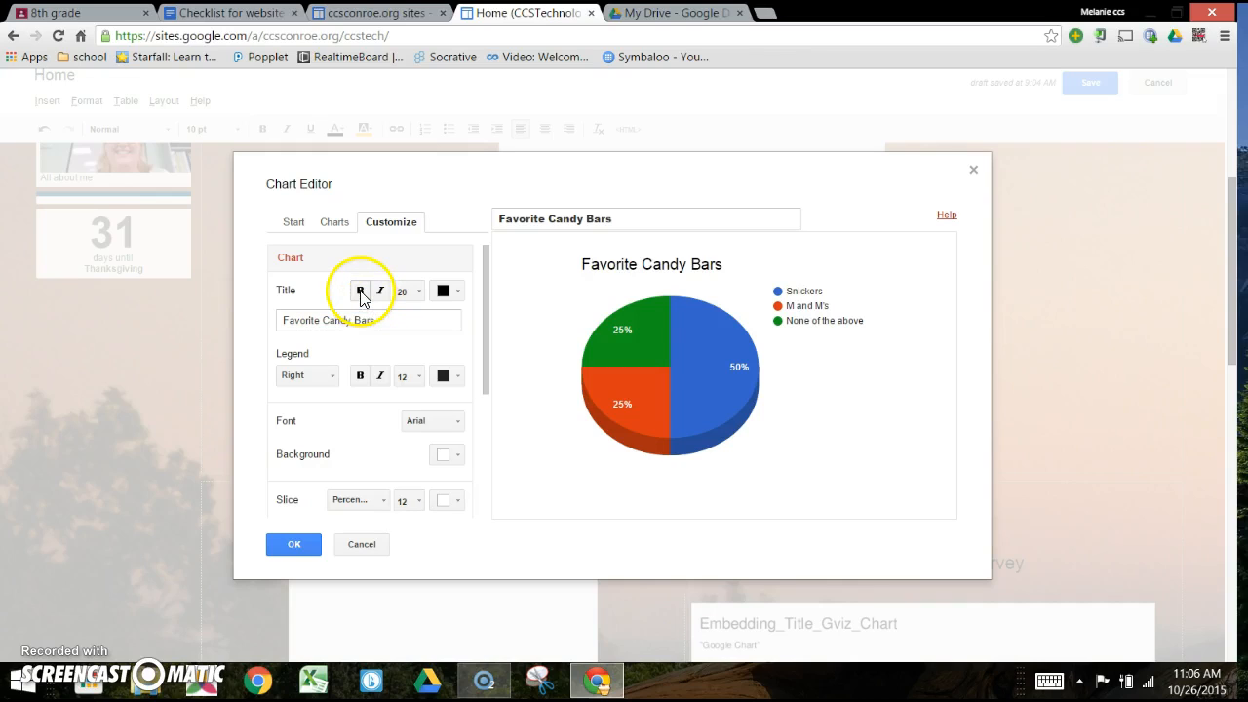
Step: Try red and magenta as the chart title's color and set it back to black
{"action": "left_click_drag", "start_coordinate": [382, 322], "coordinate": [269, 342]}
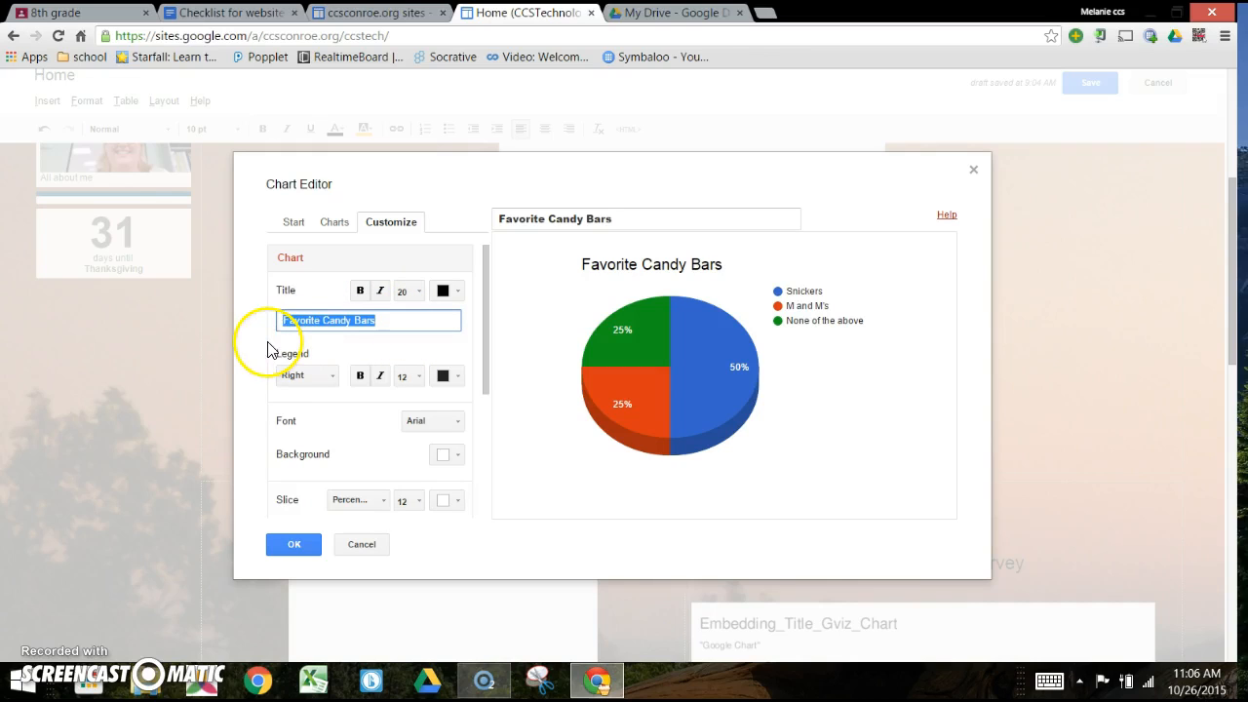
{"action": "left_click", "coordinate": [461, 299]}
{"action": "left_click", "coordinate": [459, 337]}
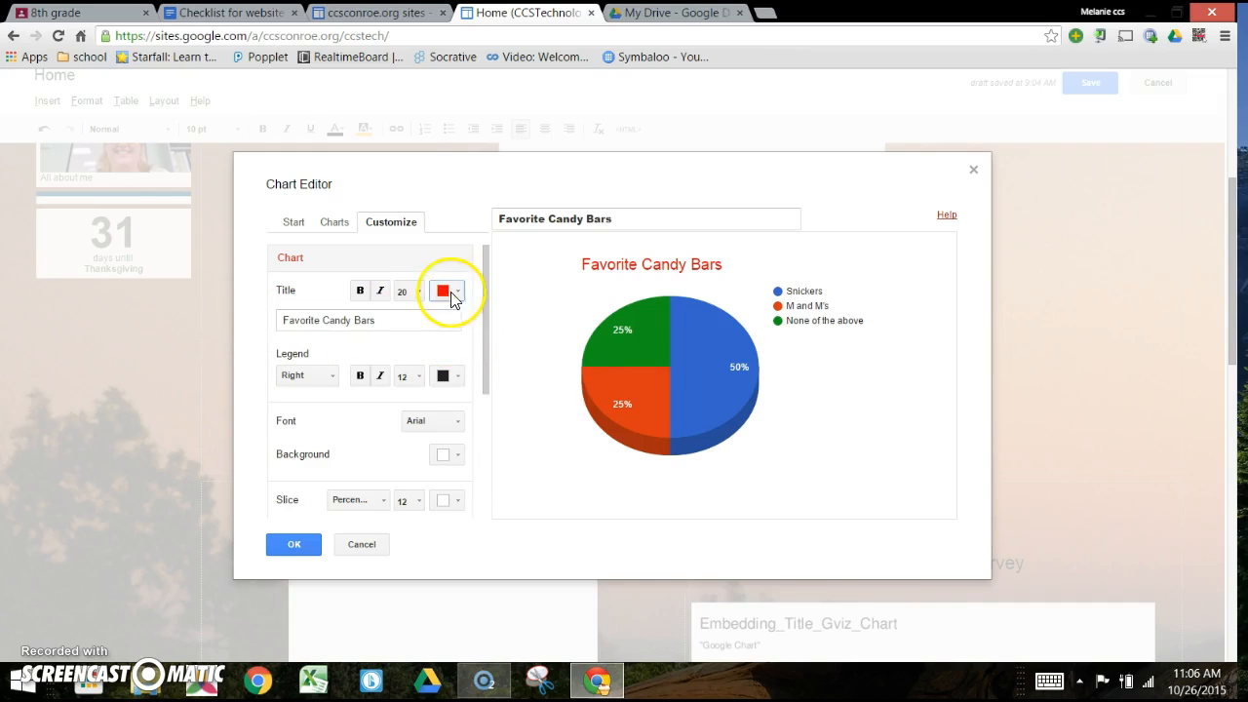
{"action": "left_click", "coordinate": [452, 297]}
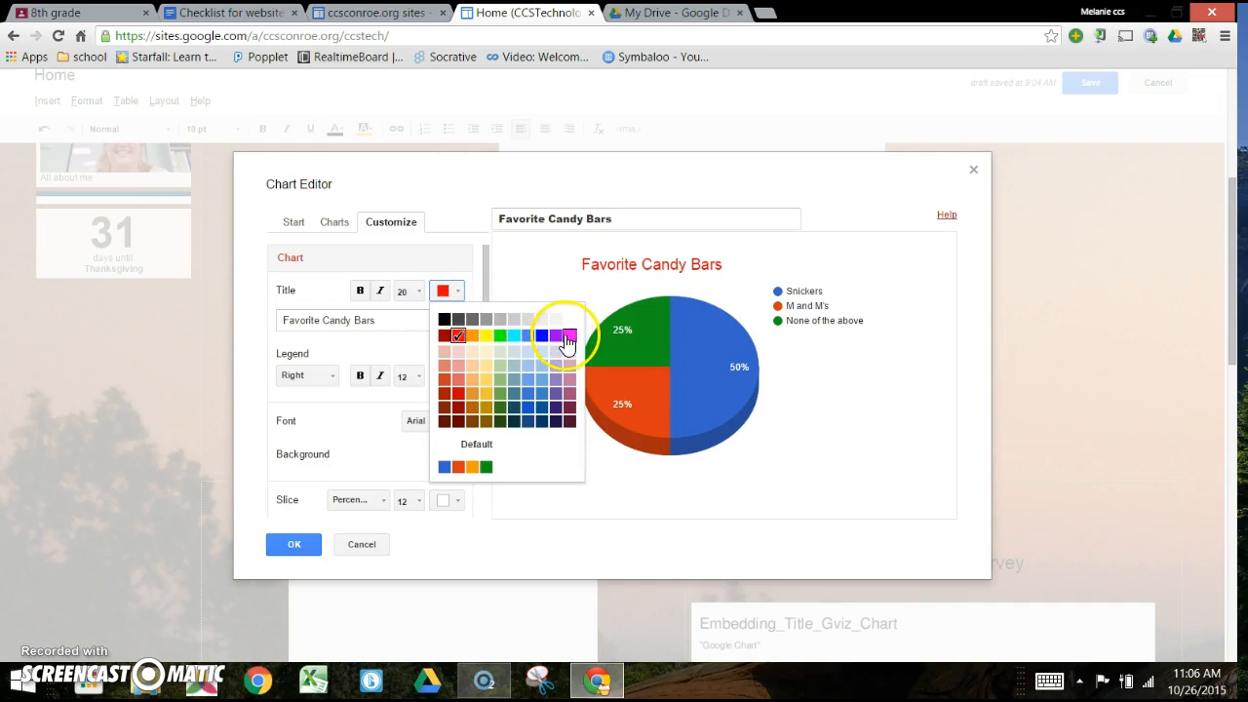
{"action": "left_click", "coordinate": [567, 336]}
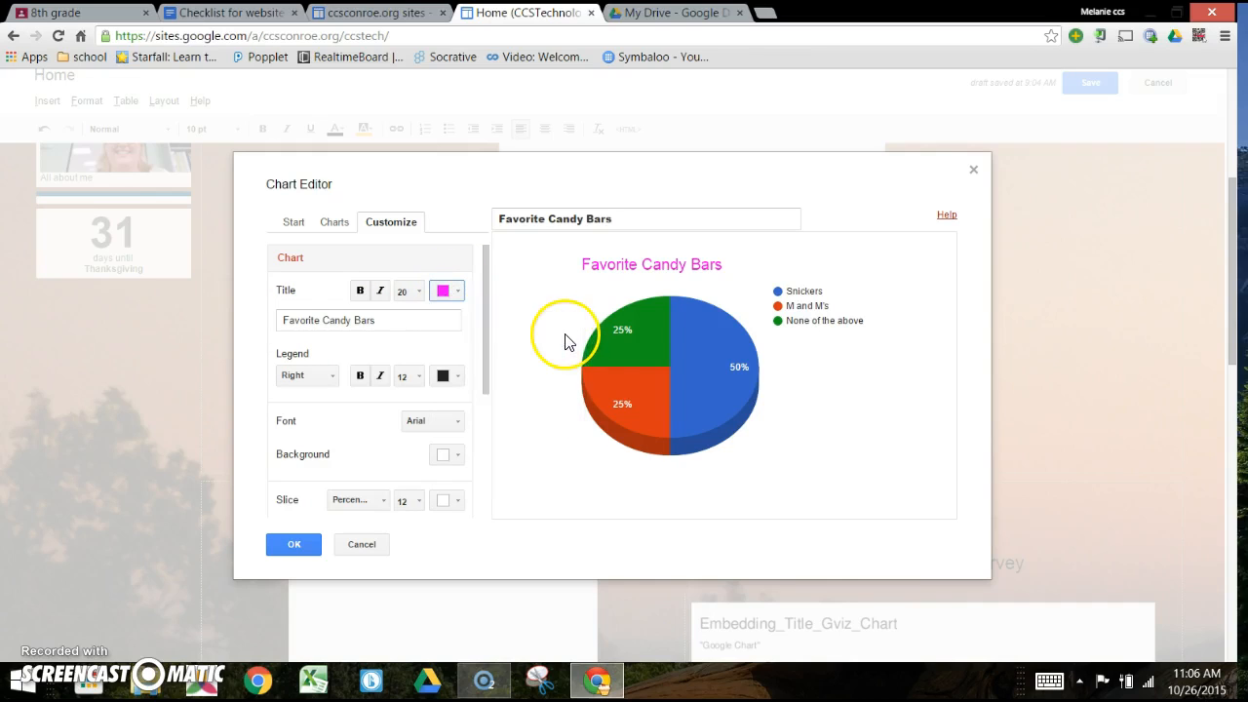
{"action": "left_click", "coordinate": [462, 299]}
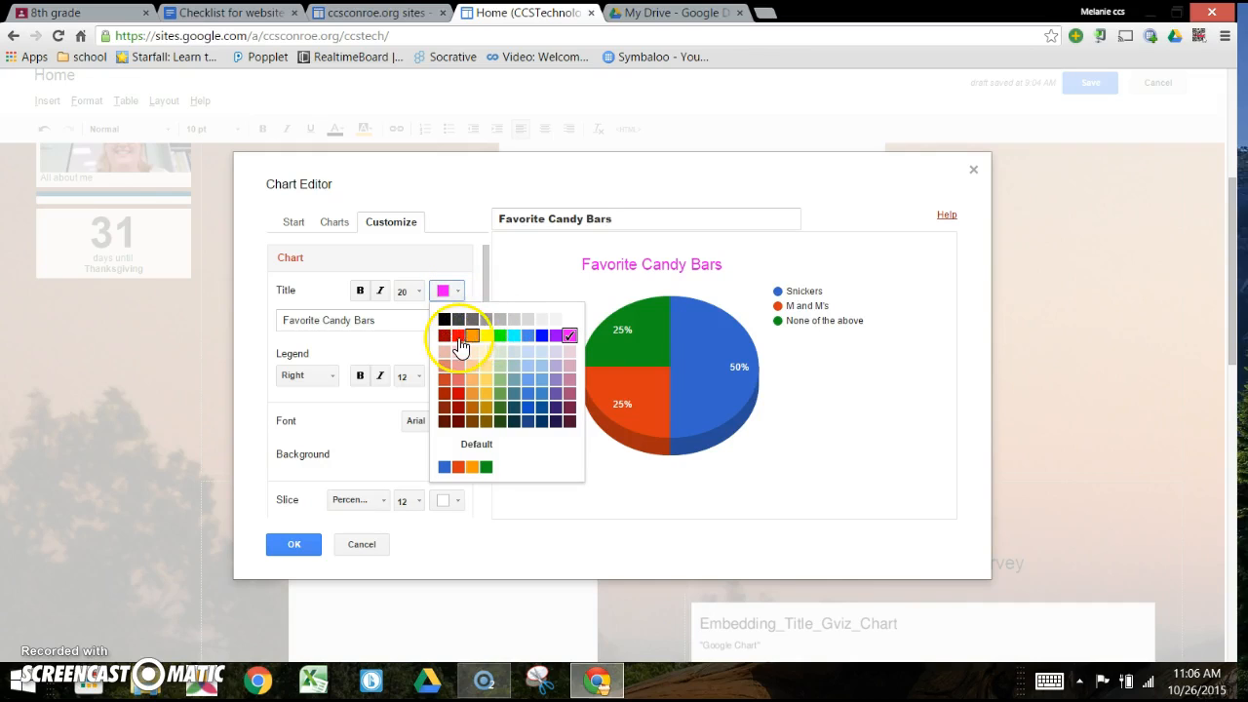
{"action": "left_click", "coordinate": [444, 322]}
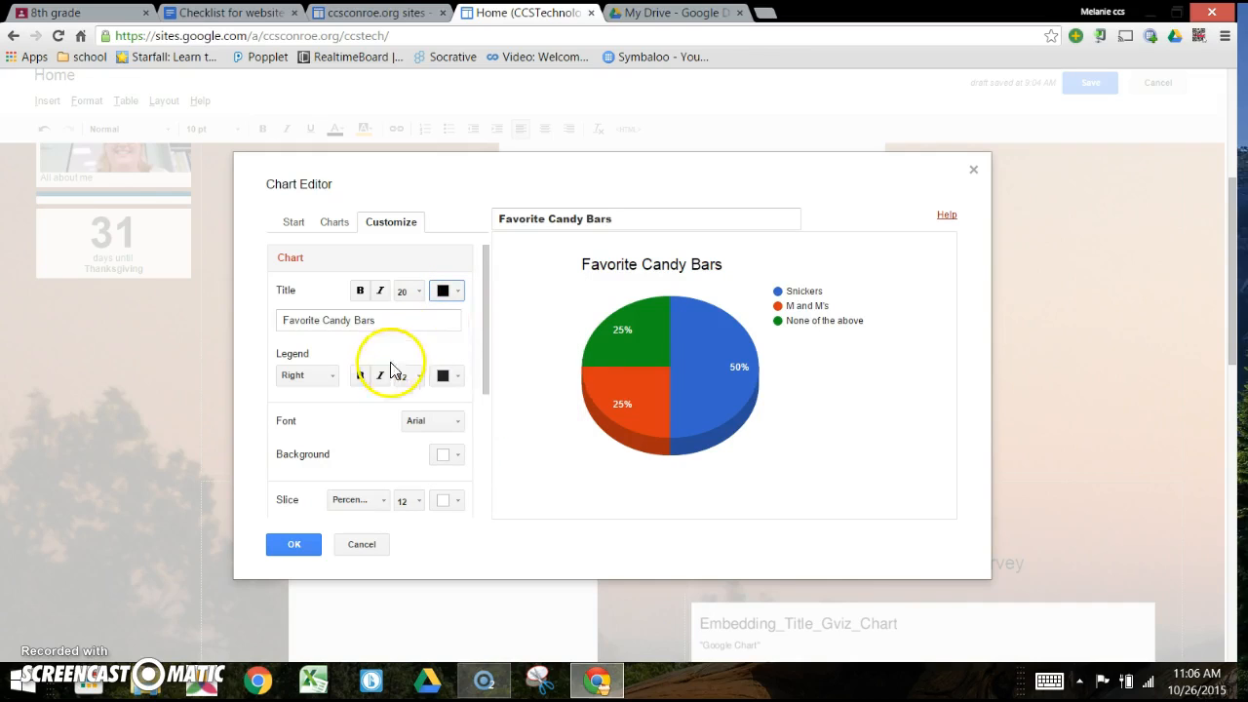
Step: Set the chart's font to Wide, and try Value and Label as the text shown on the pie slices
{"action": "left_click", "coordinate": [458, 422]}
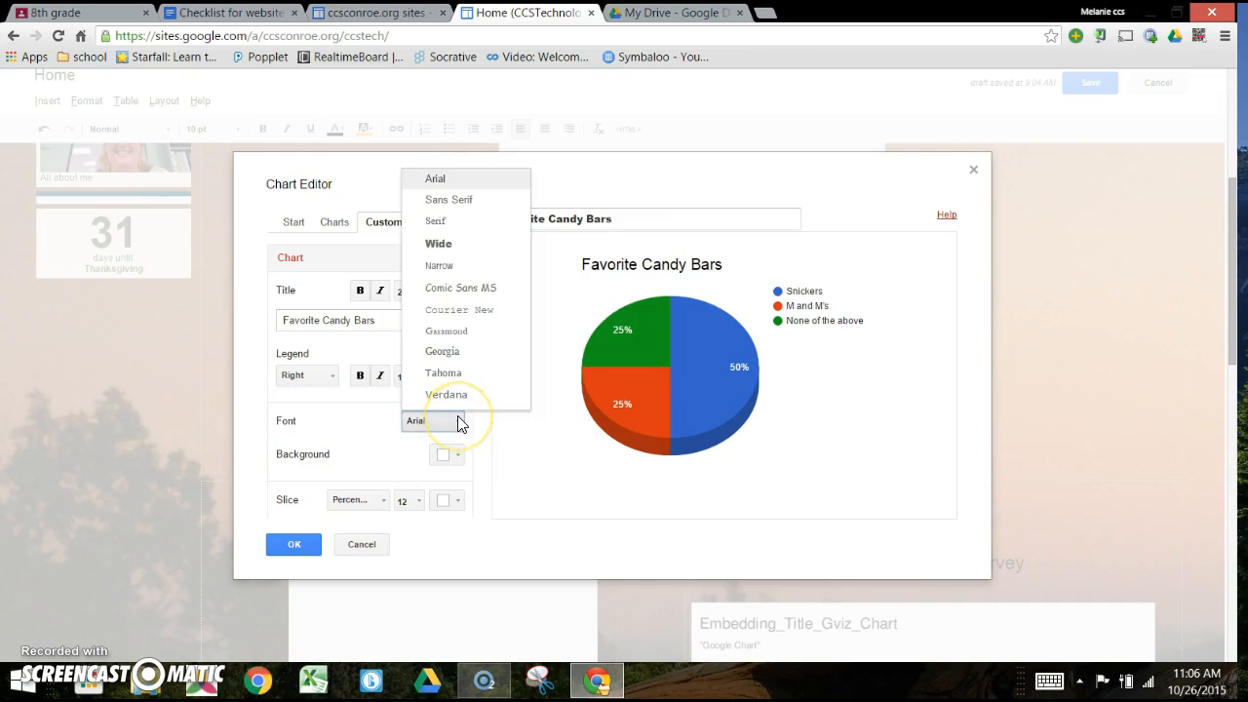
{"action": "left_click", "coordinate": [441, 243]}
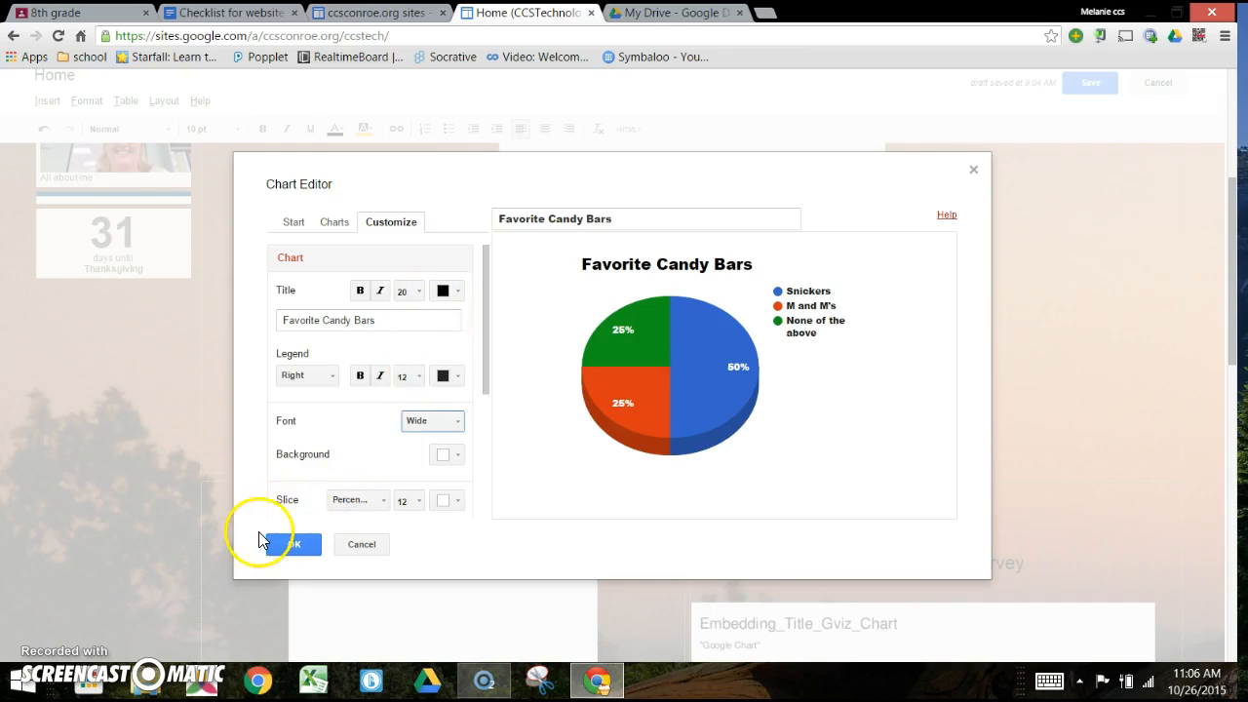
{"action": "left_click", "coordinate": [385, 500]}
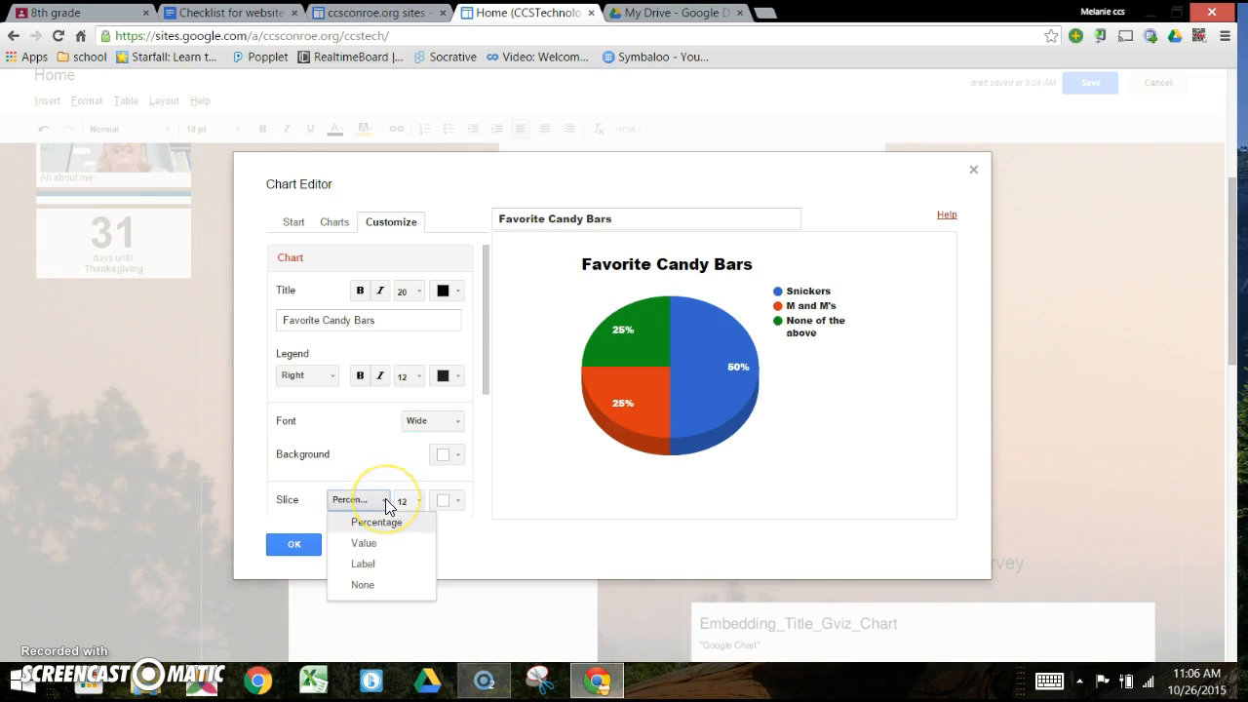
{"action": "left_click", "coordinate": [368, 547]}
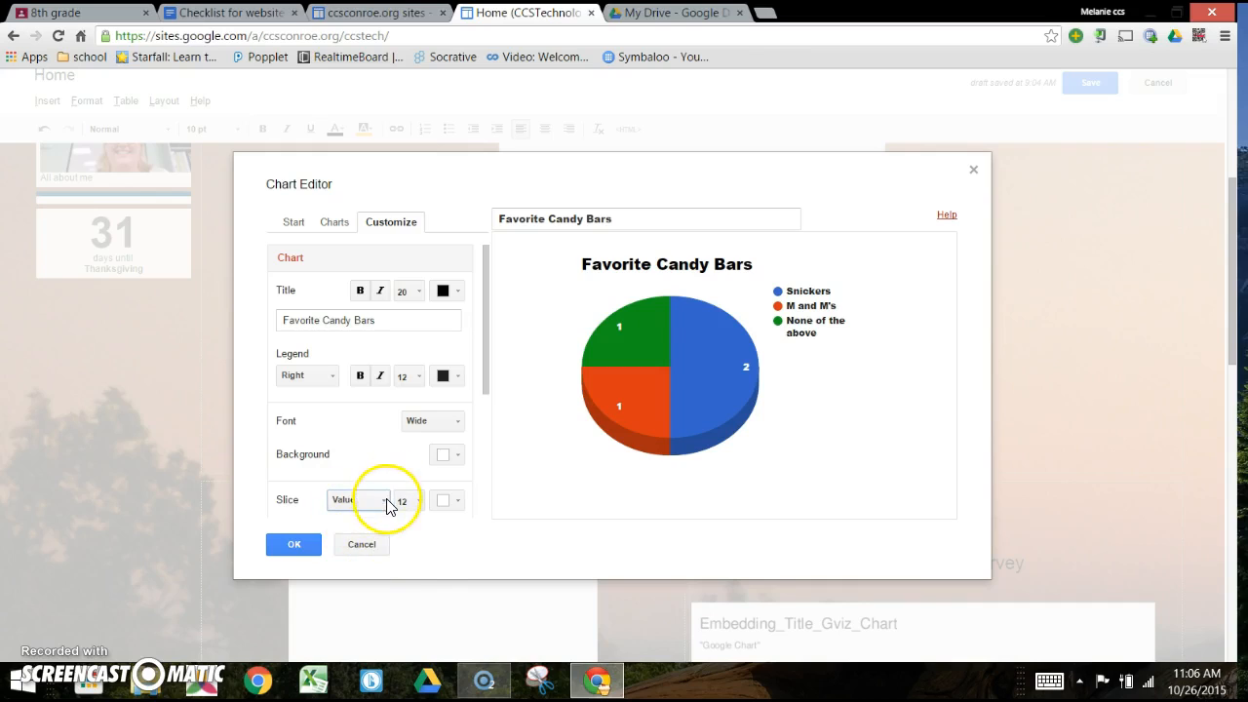
{"action": "left_click", "coordinate": [388, 501]}
{"action": "left_click", "coordinate": [381, 564]}
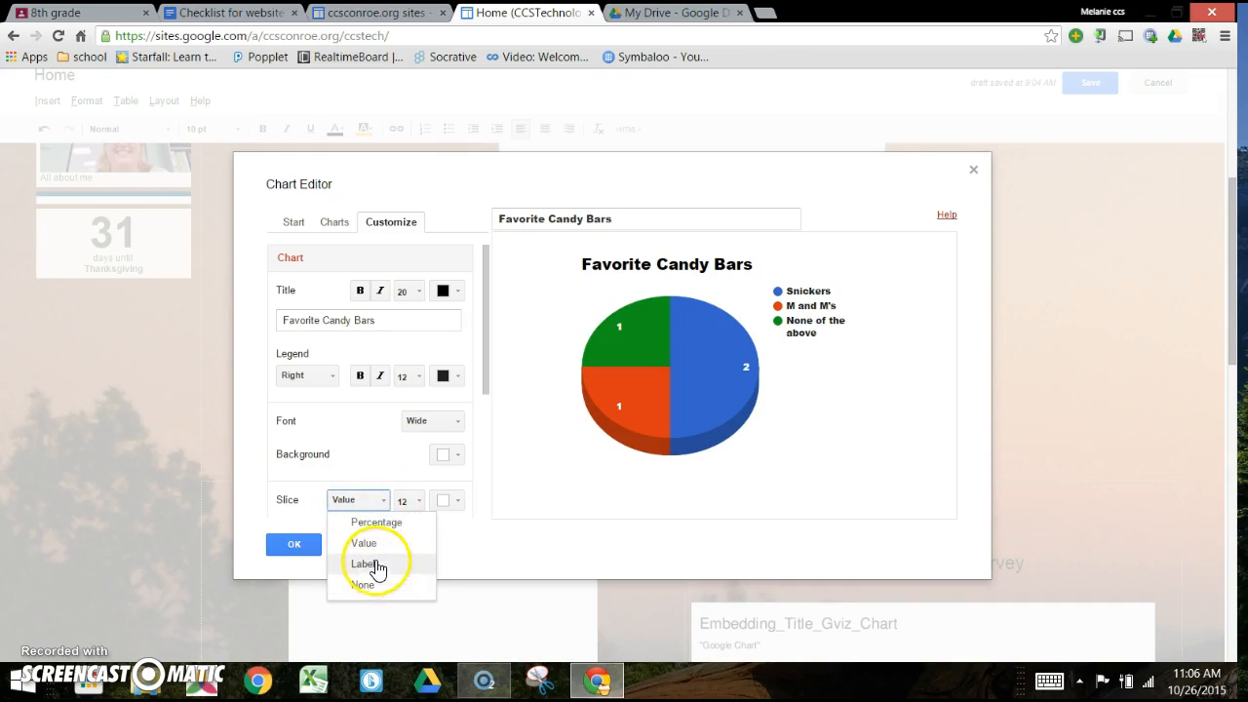